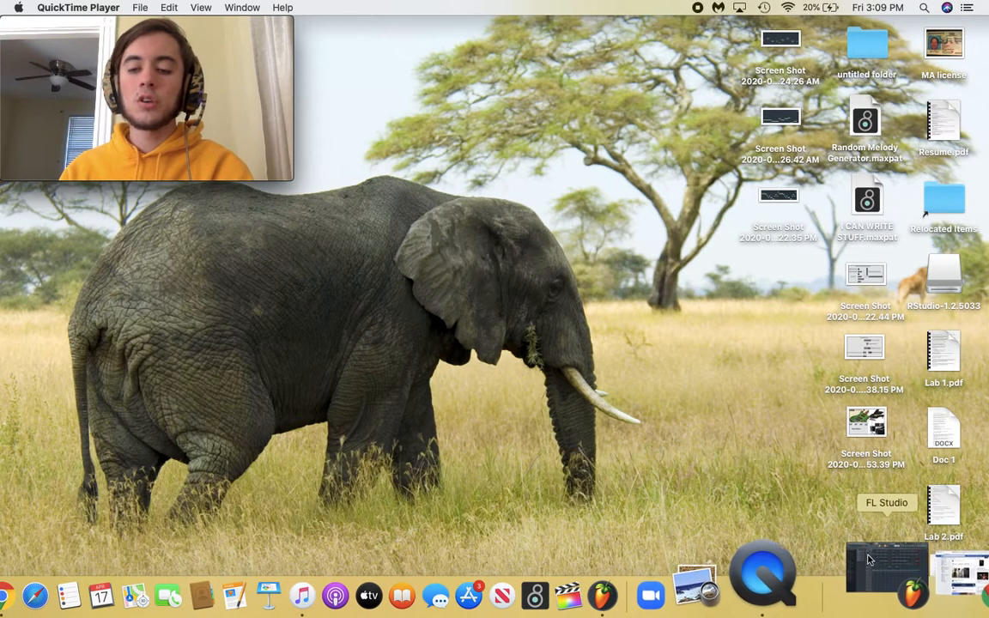
pyautogui.click(873, 572)
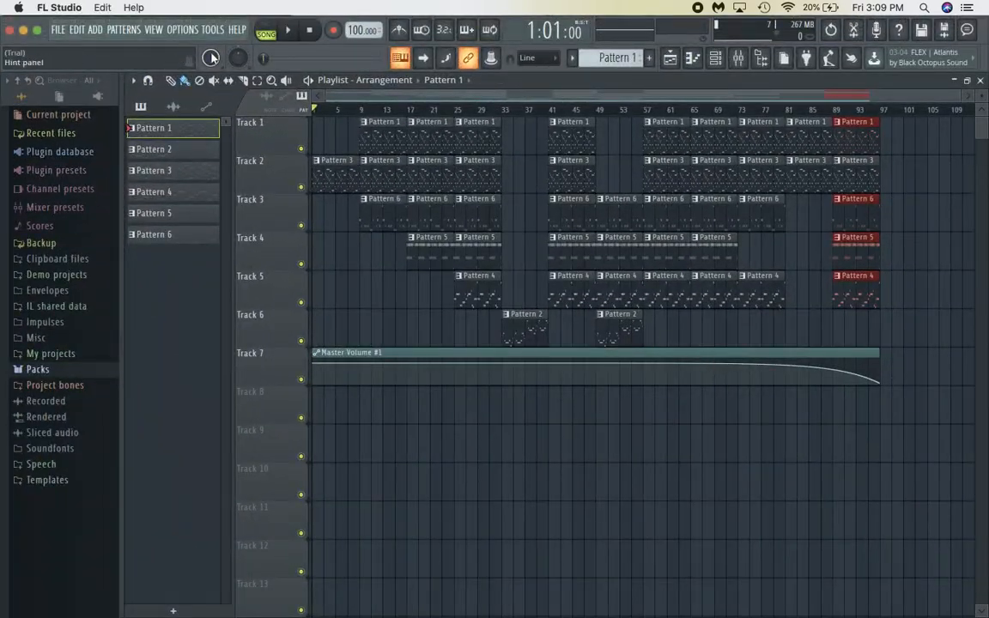
pyautogui.click(894, 135)
pyautogui.rightClick(920, 134)
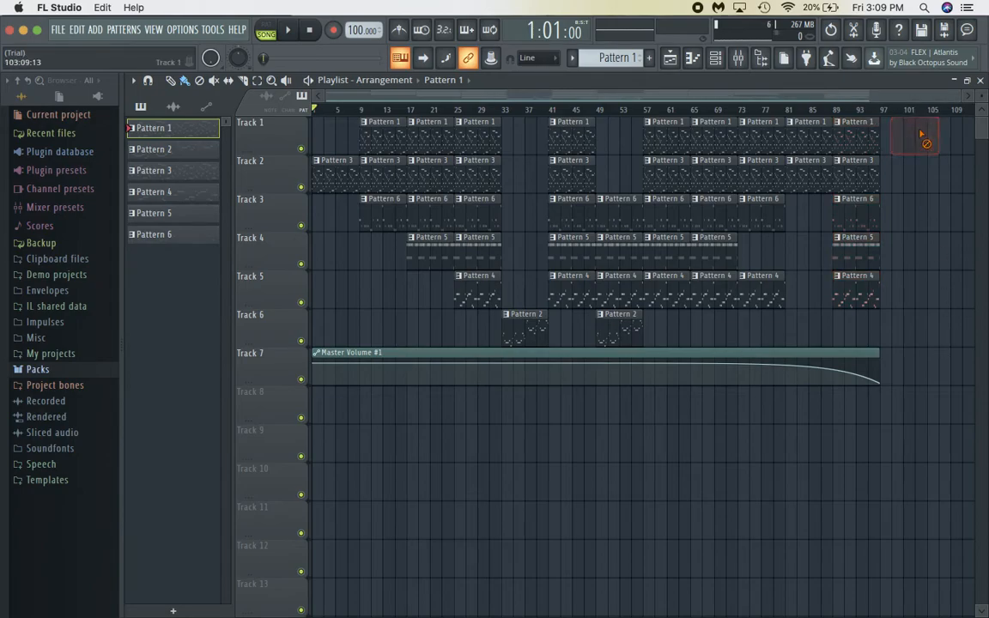
pyautogui.click(23, 30)
# Step: Switch to Chrome and open youtube.com in a new tab
pyautogui.click(867, 588)
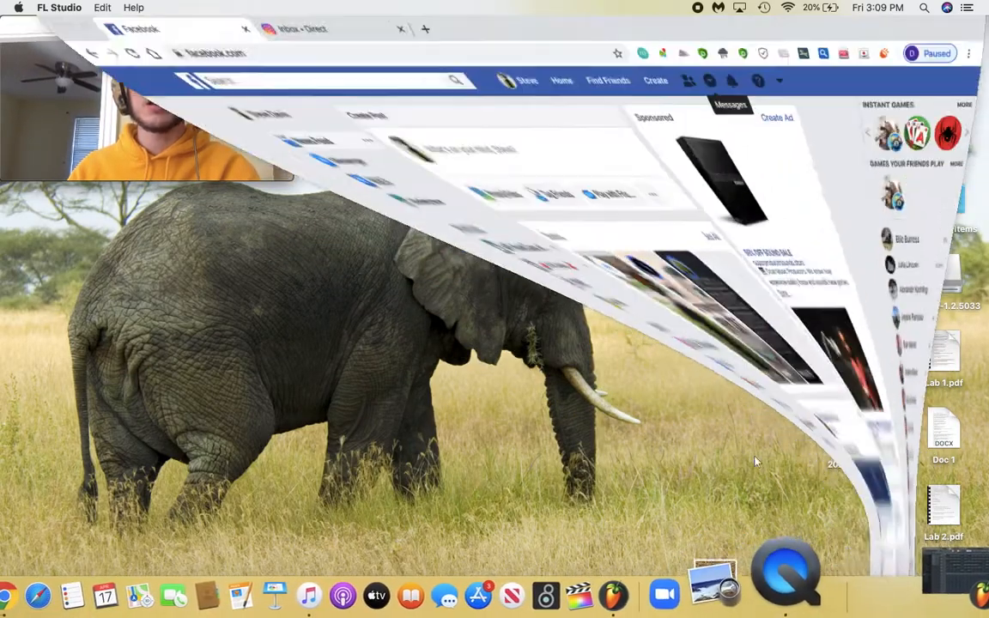
pyautogui.click(397, 33)
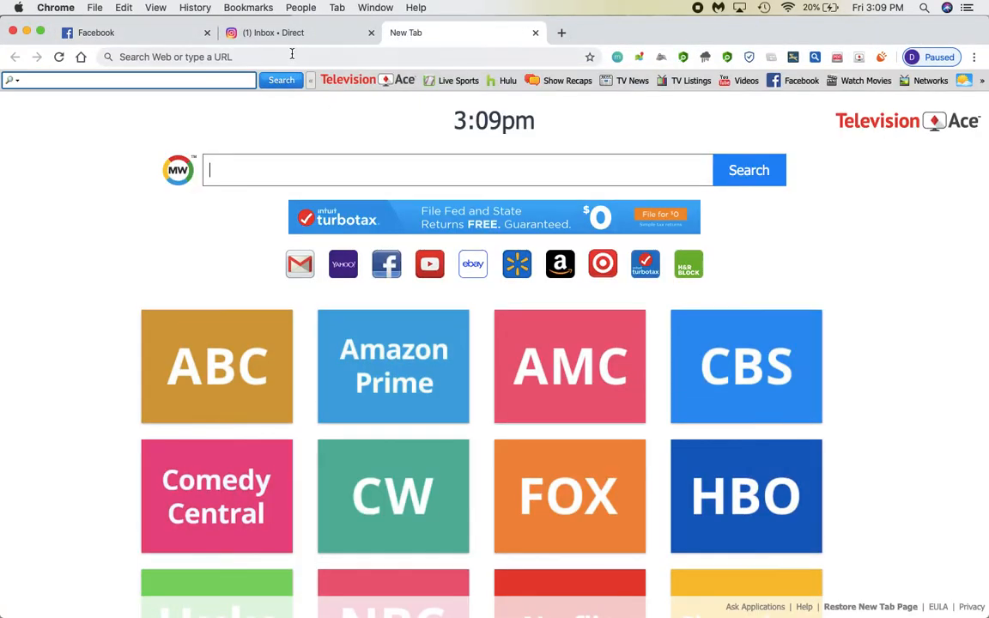
pyautogui.click(292, 54)
pyautogui.write('youtube.com')
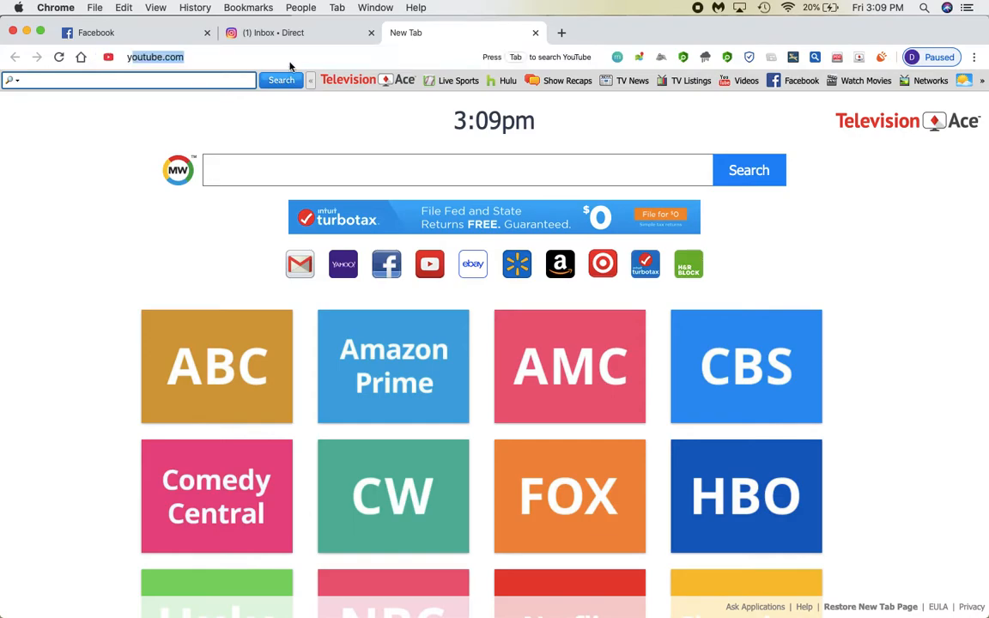
pyautogui.press('Return')
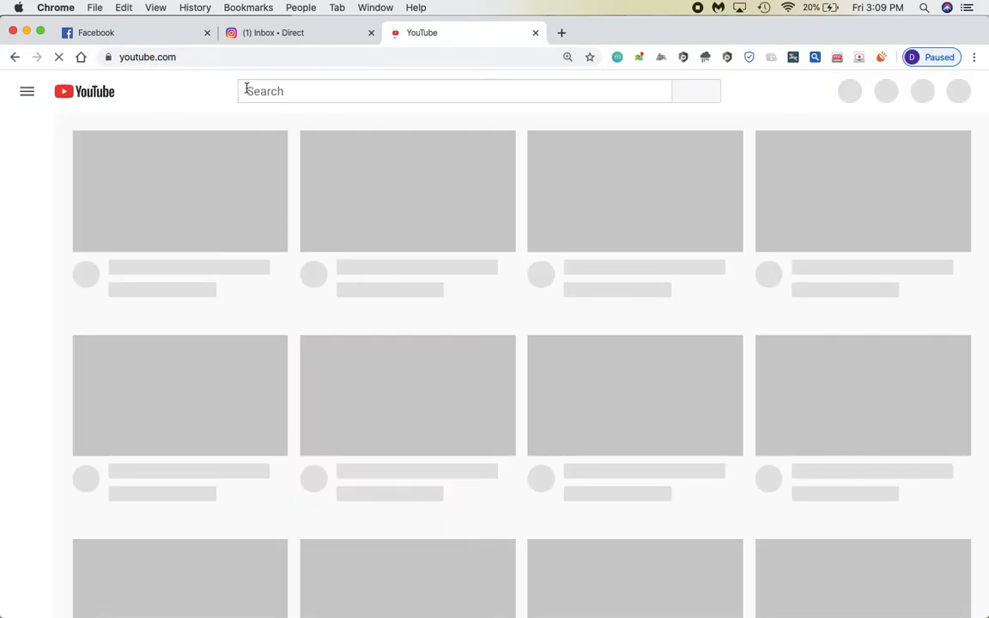
# Step: Search YouTube for "internet money"
pyautogui.click(251, 93)
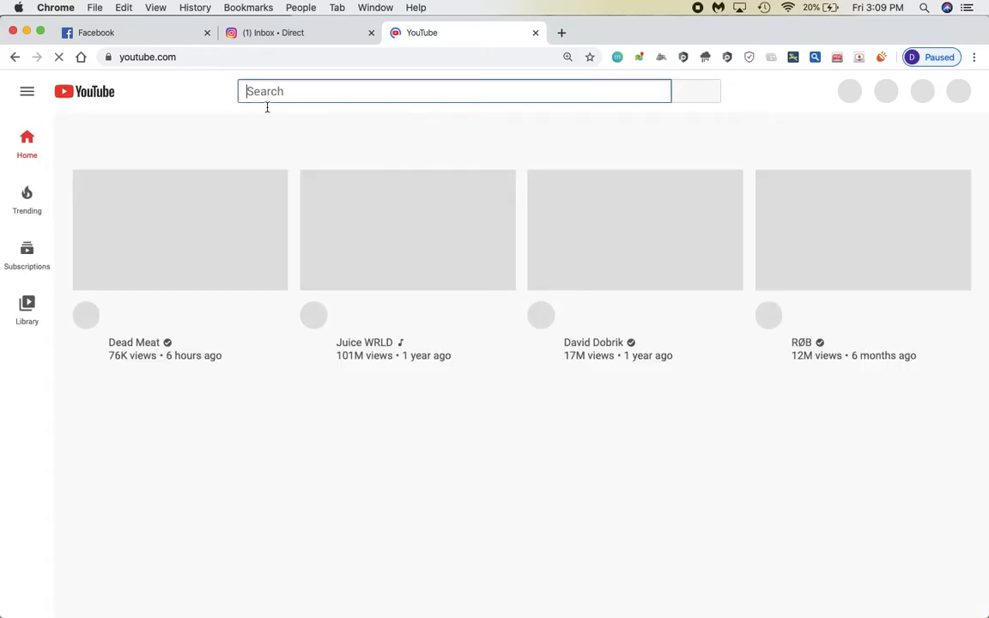
pyautogui.write('internet money')
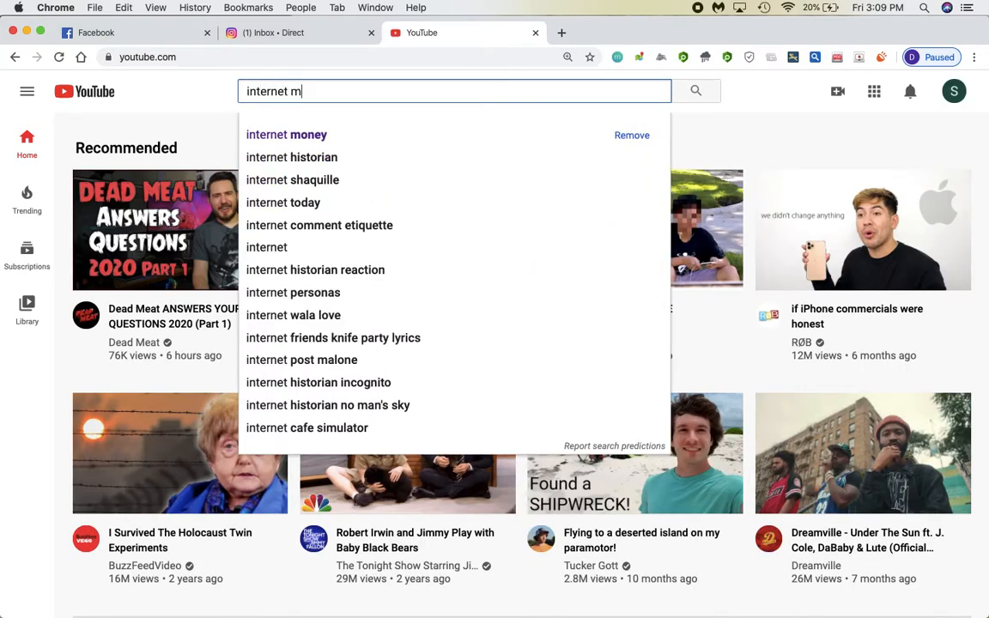
pyautogui.press('Return')
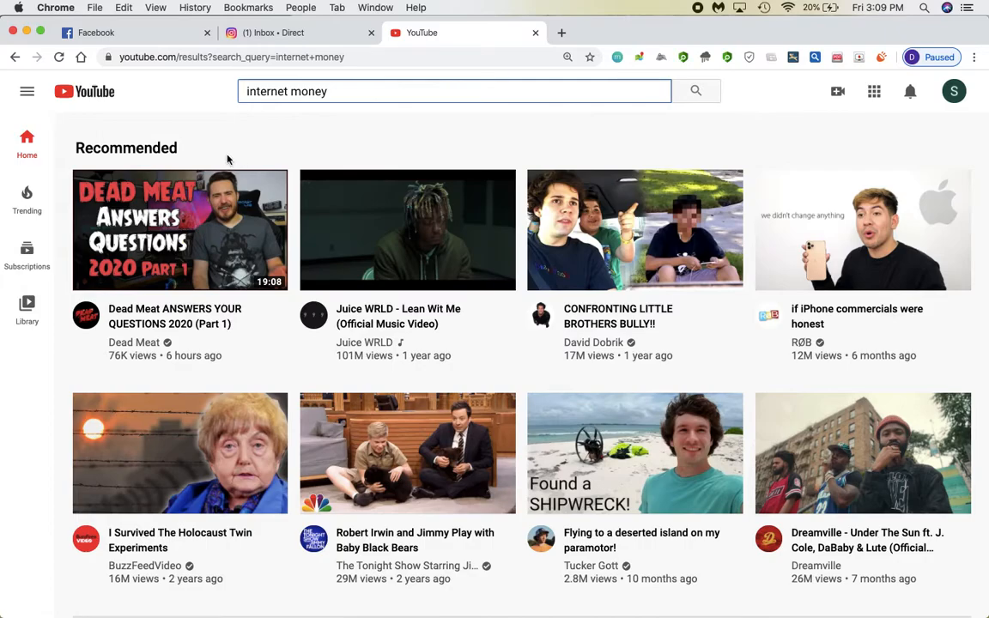
# Step: Find the video "NICK MIRA MAKES A HIT BEAT FROM SCRATCH IN 10 MINUTES" in the results and open it
pyautogui.scroll(-7, 254, 255)
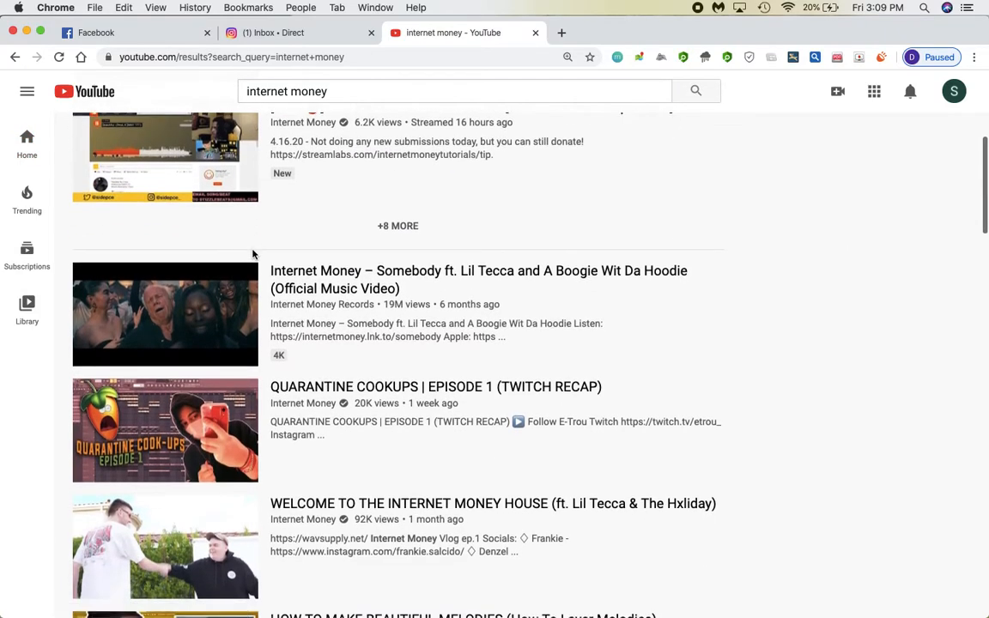
pyautogui.scroll(-6, 254, 255)
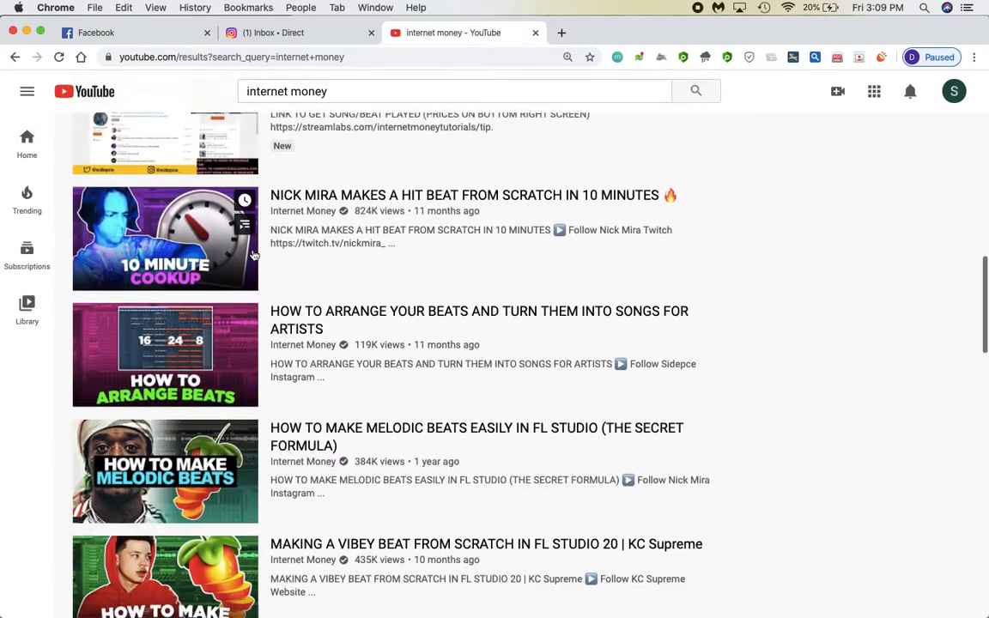
pyautogui.scroll(1, 215, 232)
pyautogui.moveTo(164, 177)
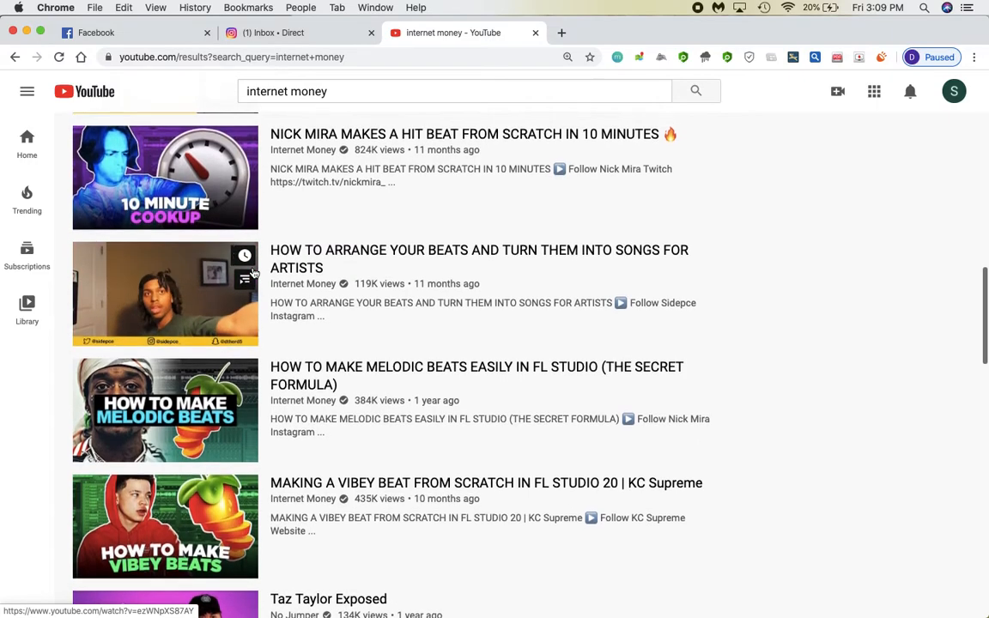
pyautogui.click(164, 178)
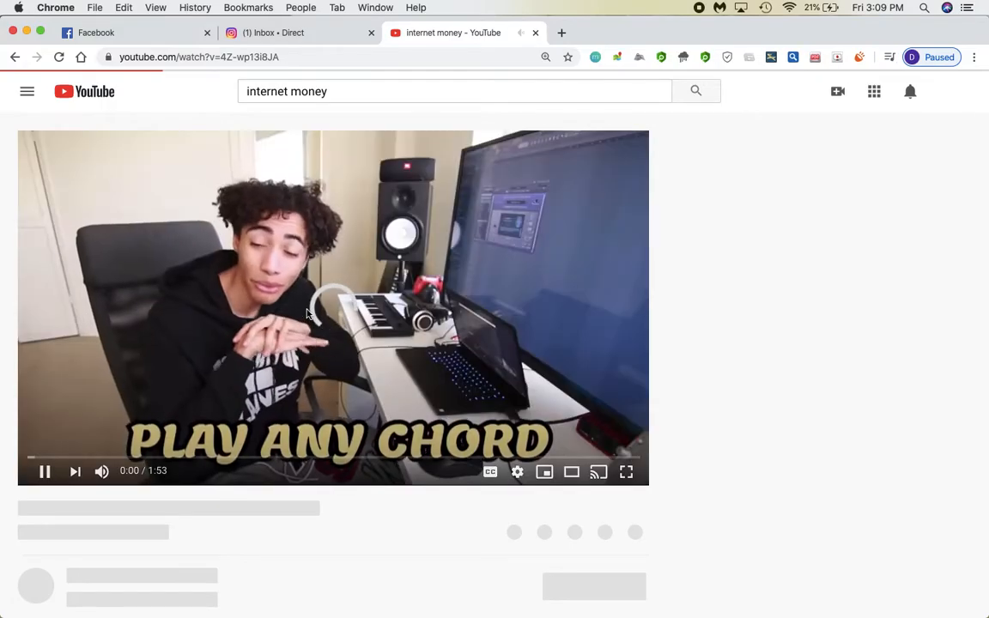
# Step: Skip the ads before the video and rewind the video to its start
pyautogui.press('XF86AudioRaiseVolume')
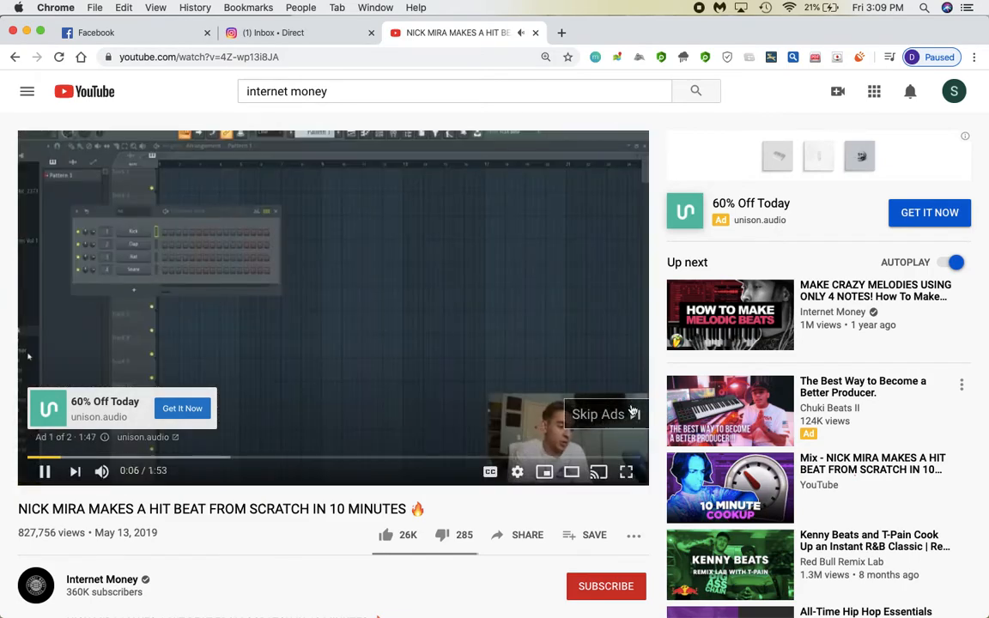
pyautogui.click(640, 415)
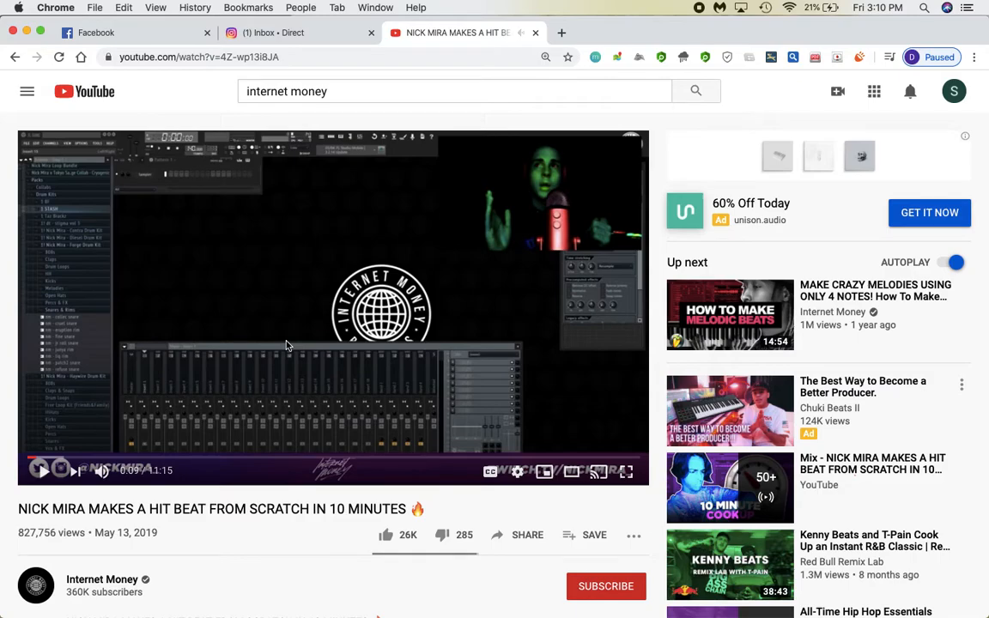
pyautogui.press('Left')
pyautogui.press('Left')
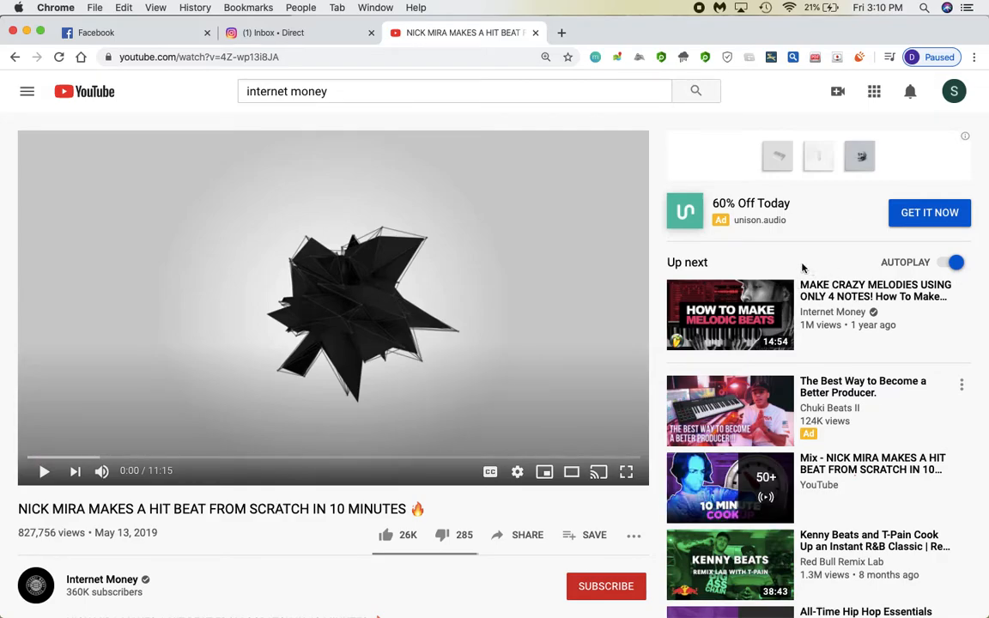
pyautogui.moveTo(815, 276); pyautogui.dragTo(905, 322)
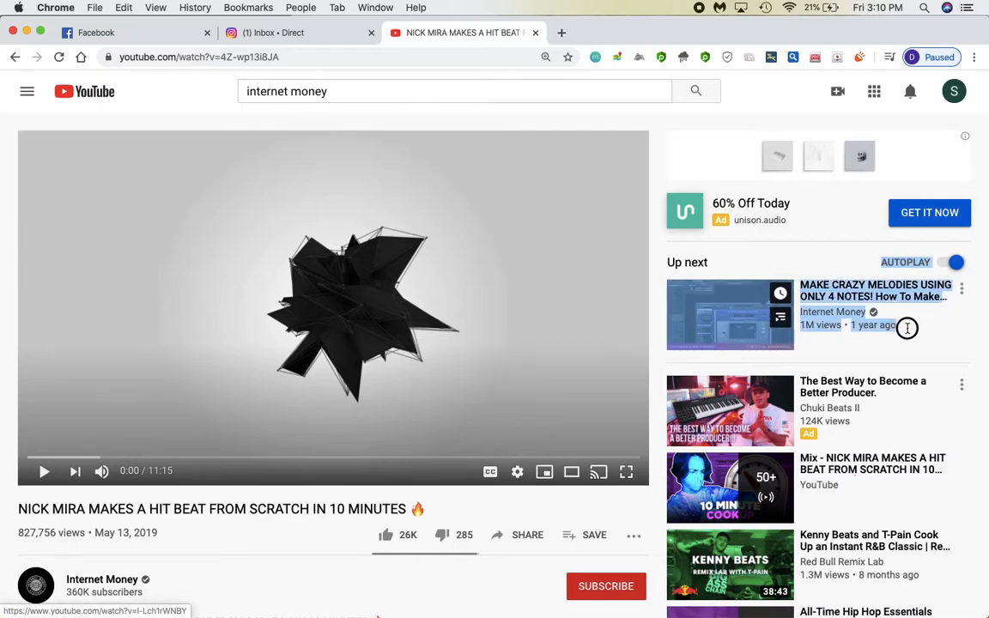
pyautogui.click(798, 267)
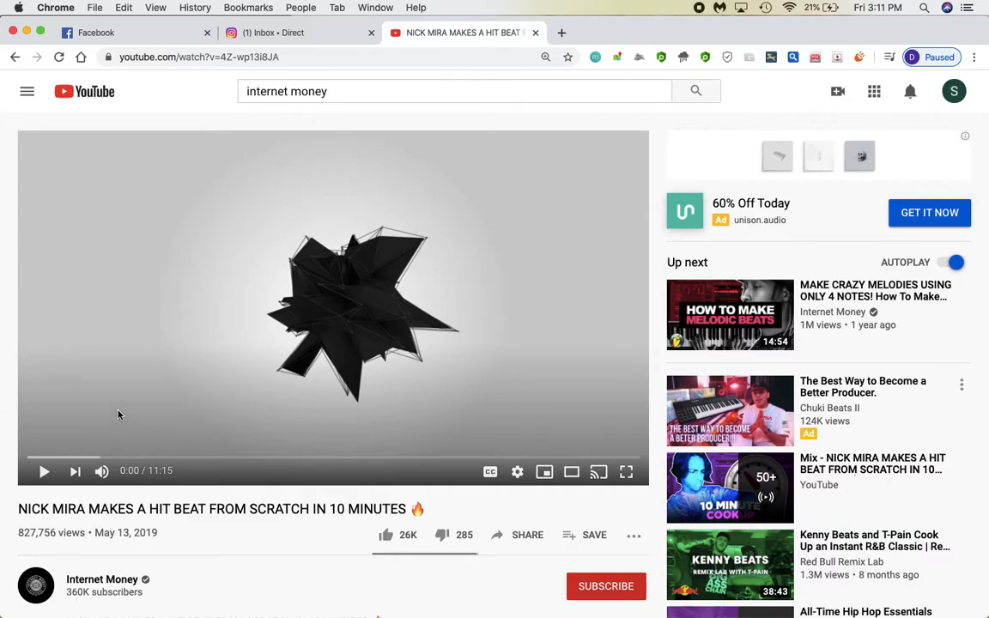
# Step: Skip ahead in the video to the finished piano roll melody at 2:00
pyautogui.press('Right')
pyautogui.press('Right')
pyautogui.press('Right')
pyautogui.press('Right')
pyautogui.press('Right')
pyautogui.press('Right')
pyautogui.press('Right')
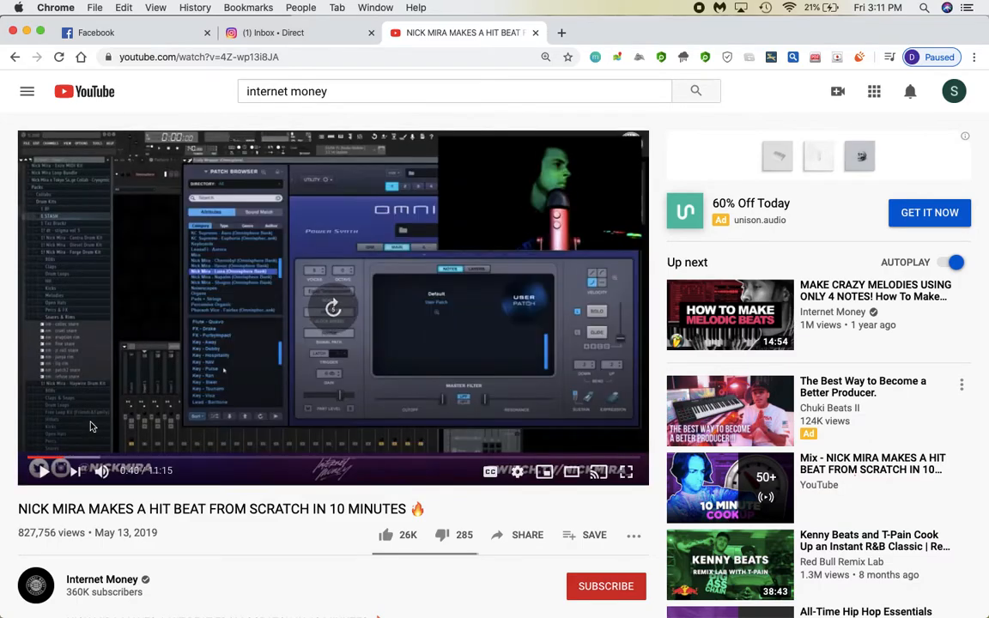
pyautogui.press('Right')
pyautogui.press('Right')
pyautogui.press('Right')
pyautogui.press('Right')
pyautogui.press('Right')
pyautogui.press('Right')
pyautogui.press('Right')
pyautogui.press('Right')
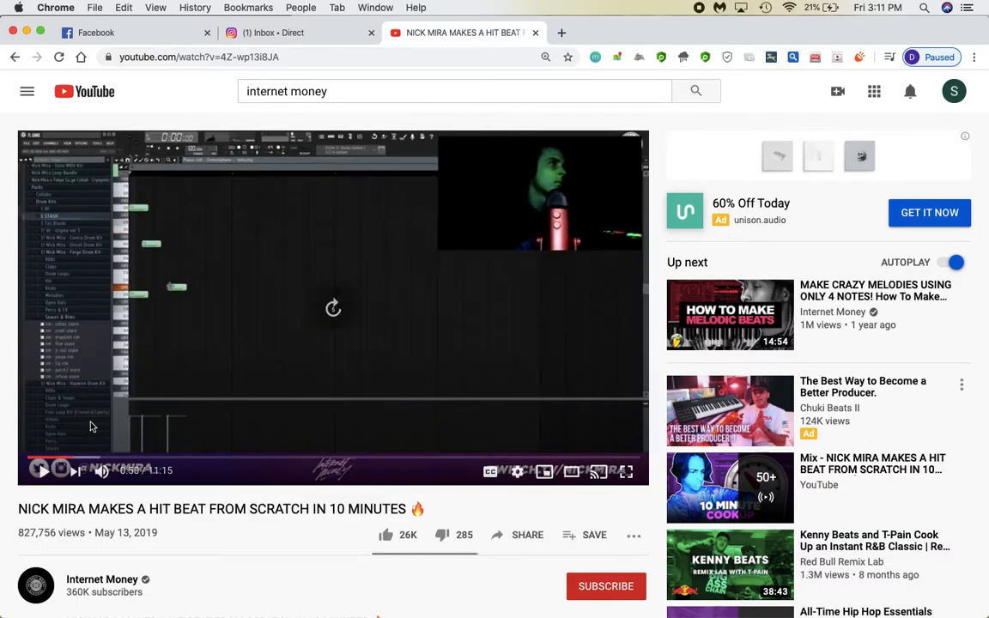
pyautogui.press('Right')
pyautogui.press('Right')
pyautogui.press('Right')
pyautogui.press('Right')
pyautogui.press('Right')
pyautogui.press('Right')
pyautogui.press('Right')
pyautogui.press('Right')
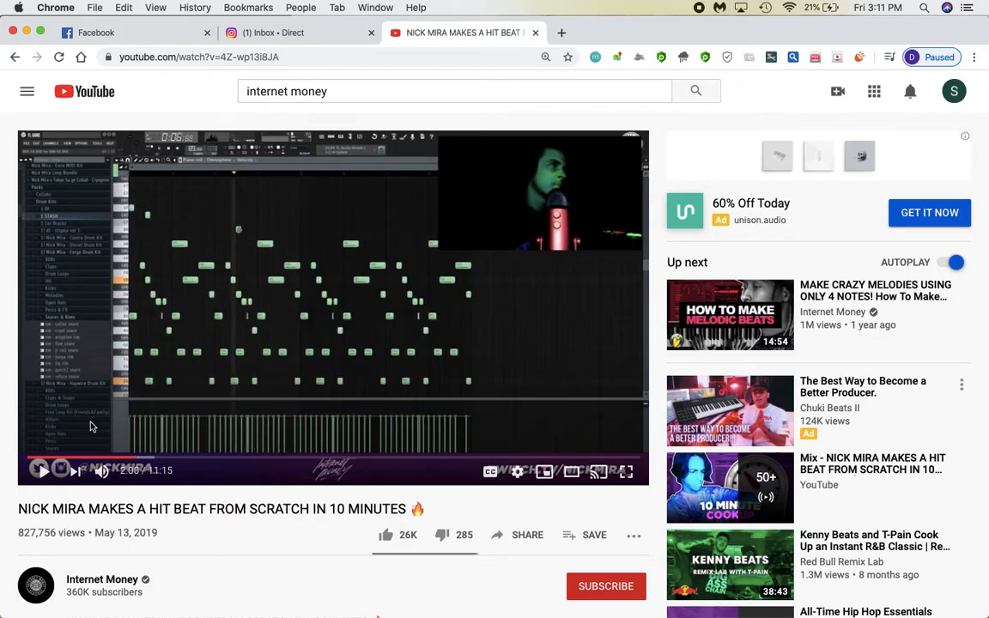
pyautogui.press('Right')
pyautogui.press('Left')
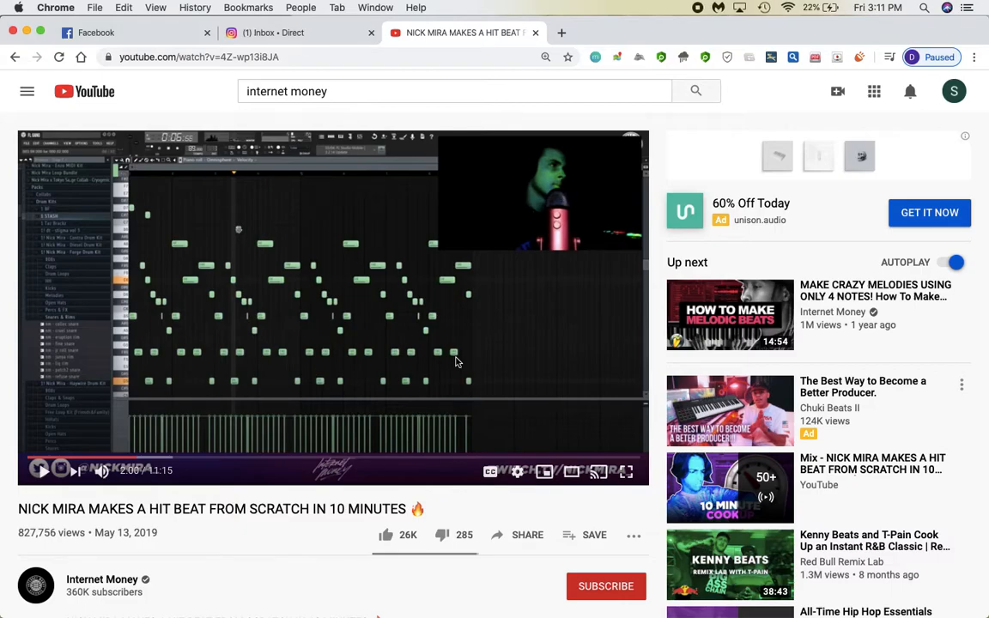
# Step: Rewind the video to 1:50 and play the melody section at a higher volume, then pause it
pyautogui.press('Left')
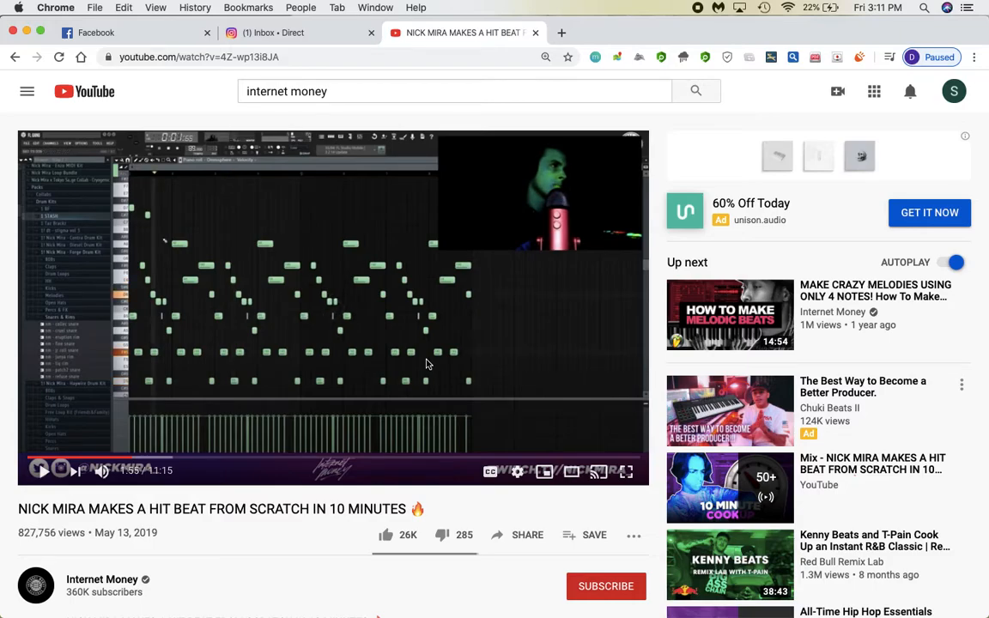
pyautogui.press('Left')
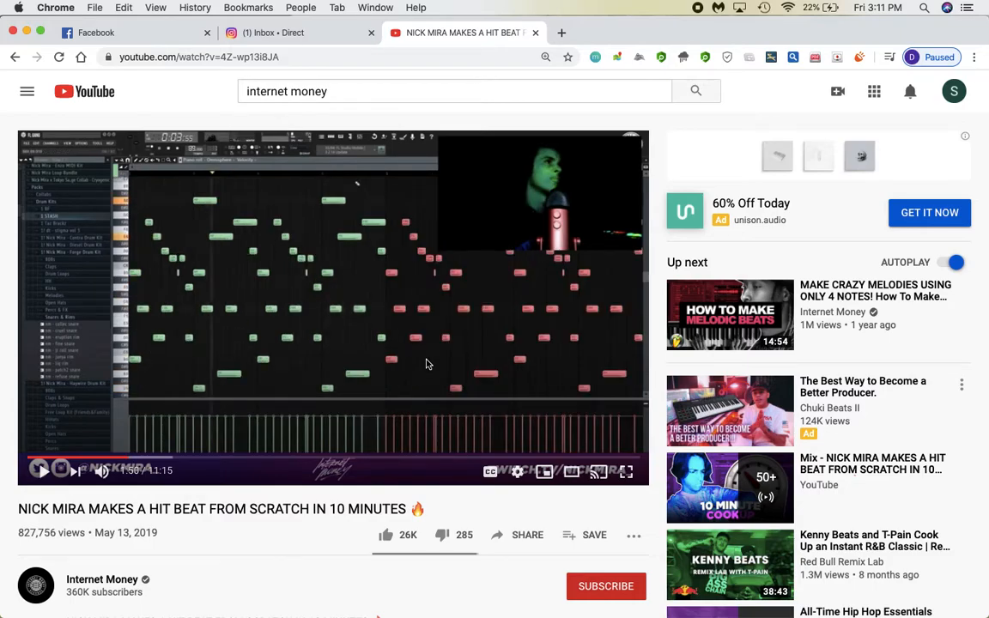
pyautogui.press('space')
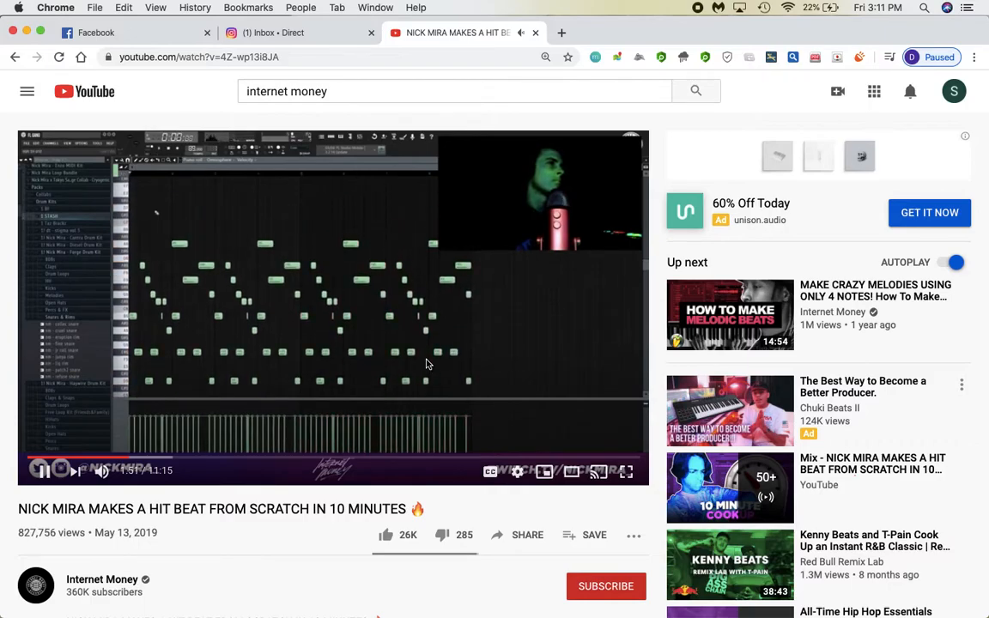
pyautogui.press('XF86AudioRaiseVolume')
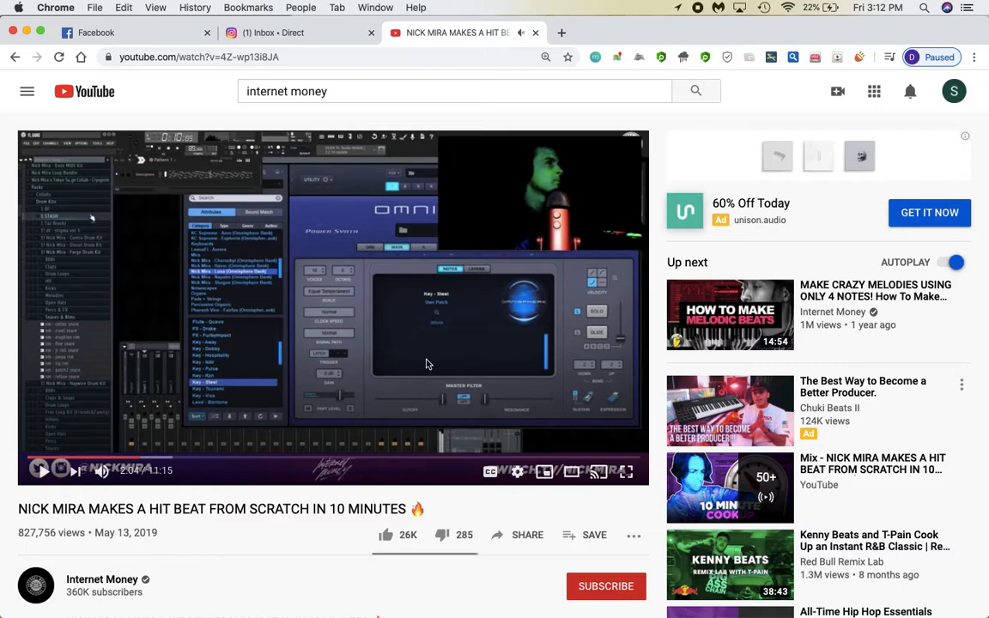
pyautogui.click(426, 364)
pyautogui.click(426, 364)
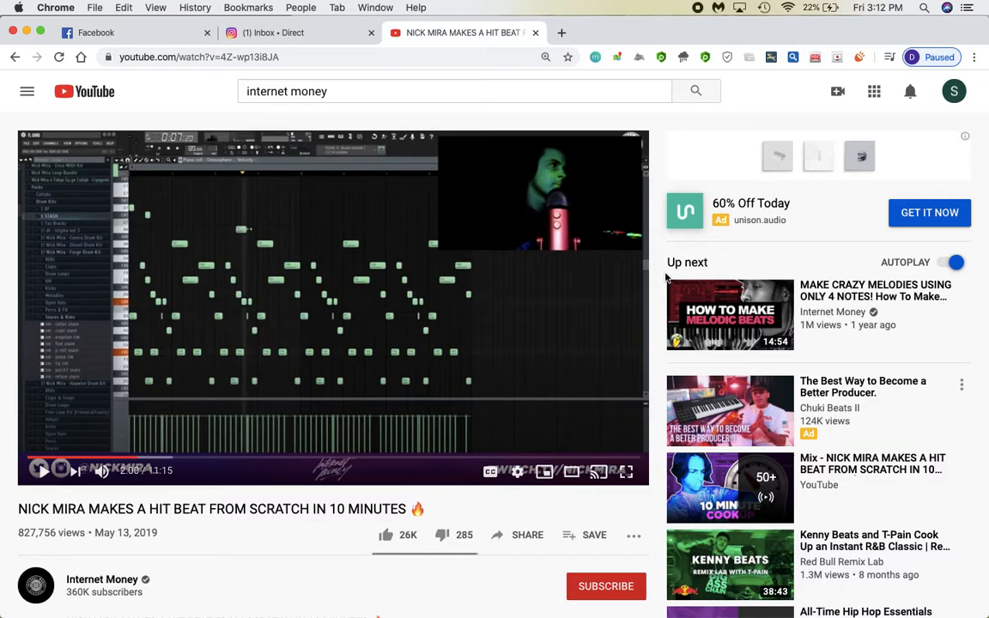
# Step: Minimize Chrome, switch back to FL Studio and expand its window to full screen
pyautogui.click(28, 33)
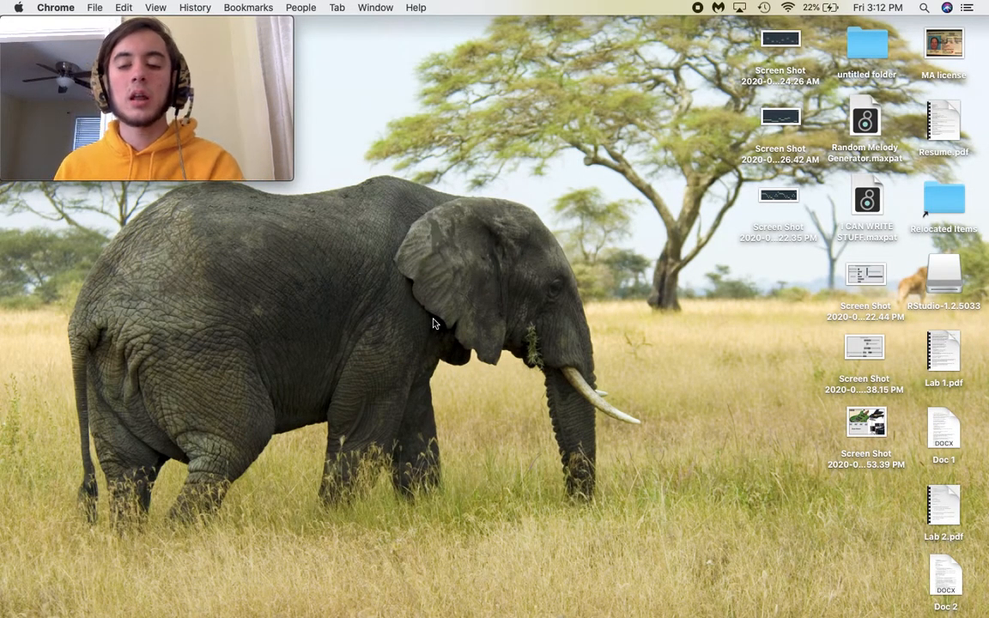
pyautogui.moveTo(937, 592)
pyautogui.click(852, 571)
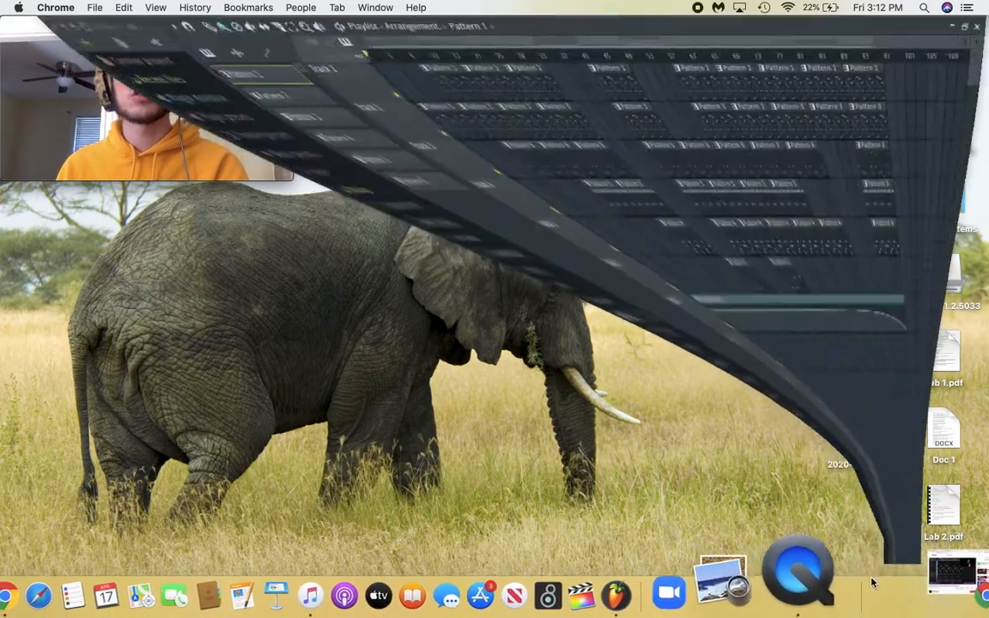
pyautogui.click(37, 30)
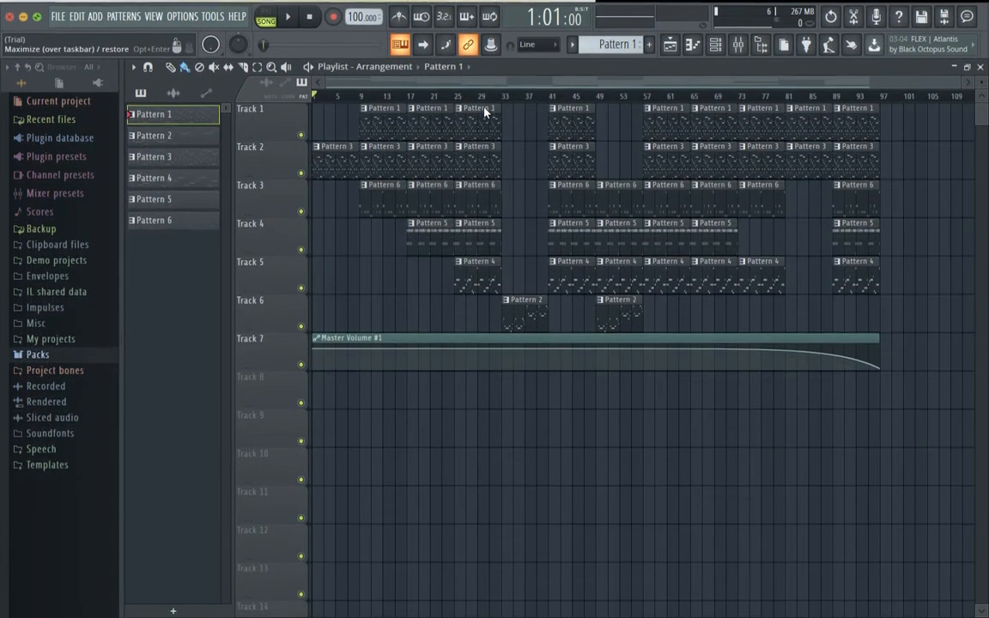
# Step: Open the Pad #1 piano roll of Pattern 1 and switch playback to pattern mode
pyautogui.click(716, 45)
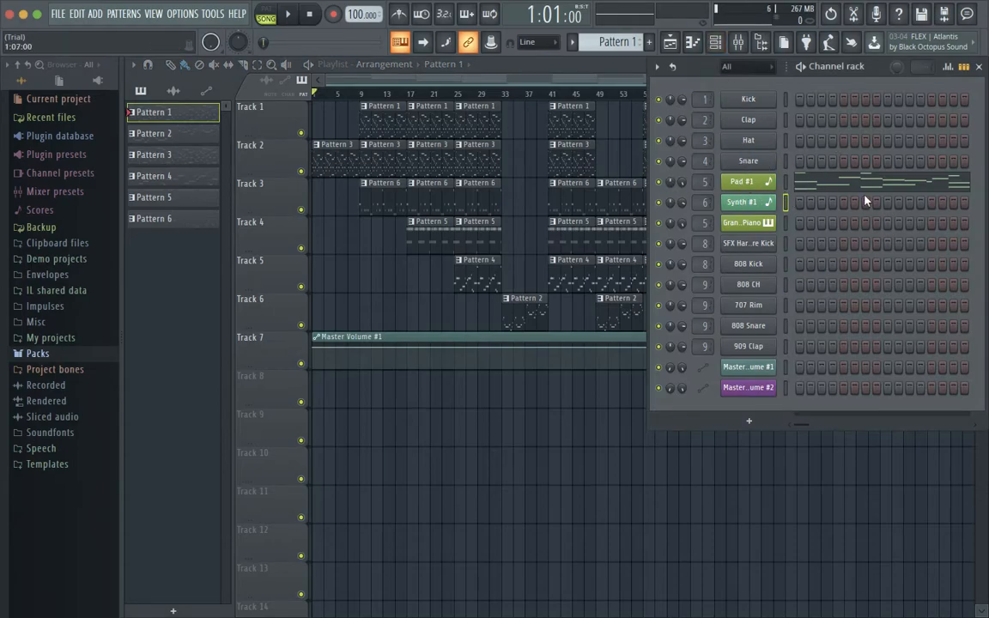
pyautogui.click(826, 191)
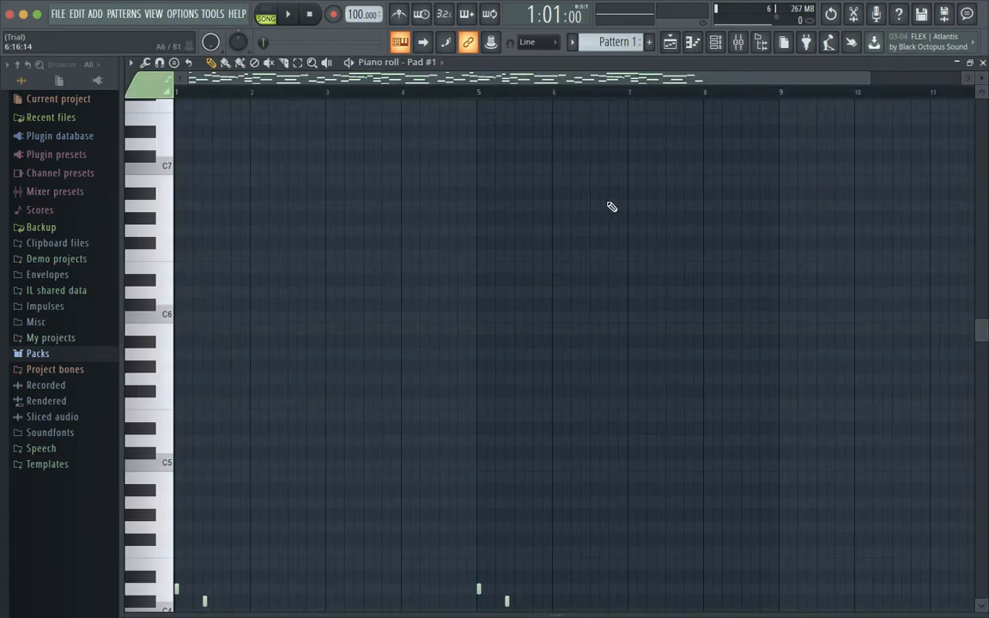
pyautogui.scroll(8, 611, 206)
pyautogui.scroll(-15, 612, 206)
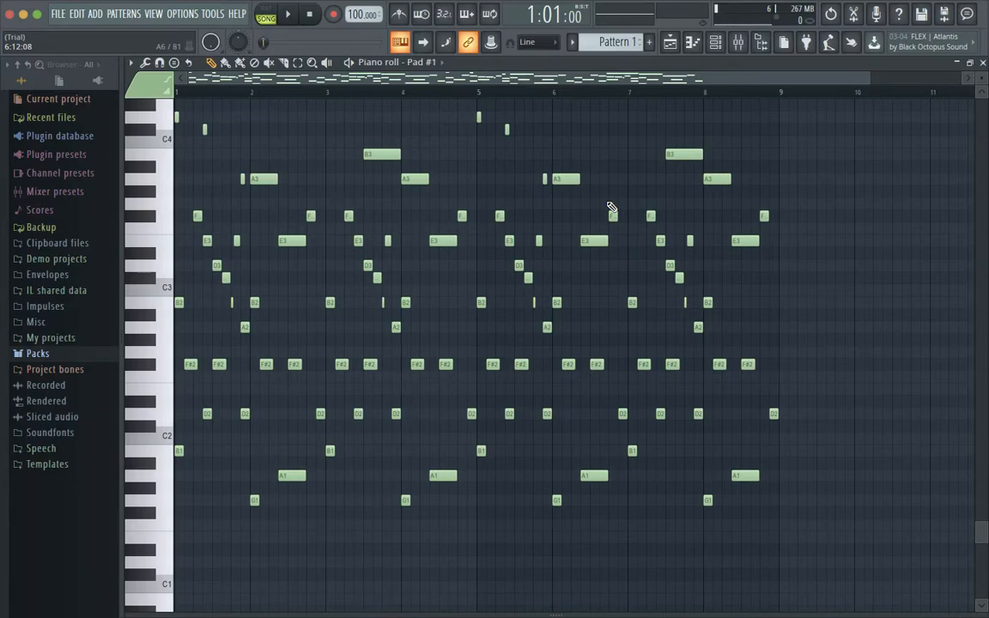
pyautogui.scroll(2, 611, 206)
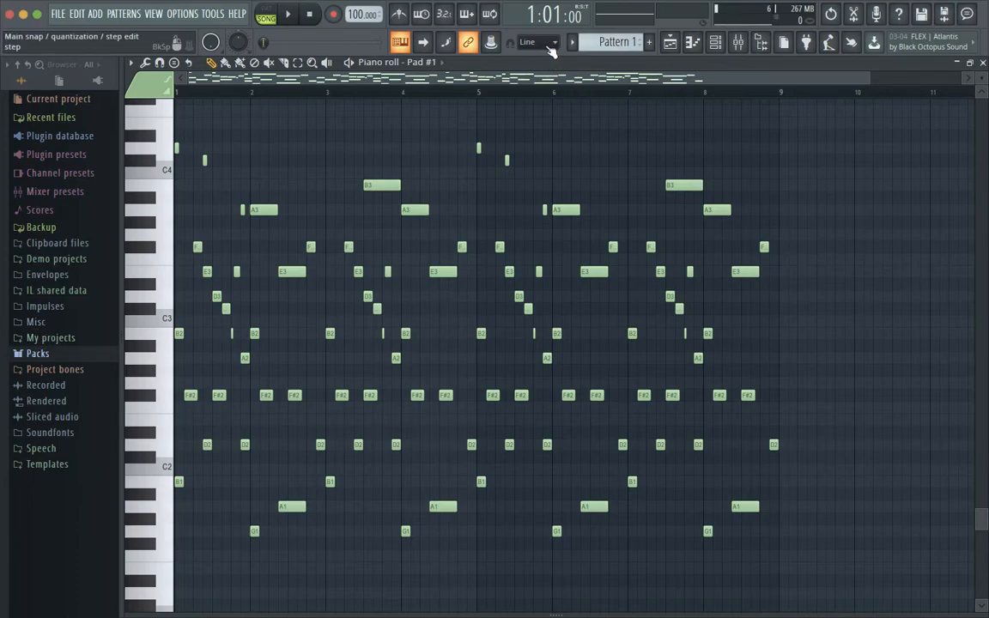
pyautogui.click(268, 16)
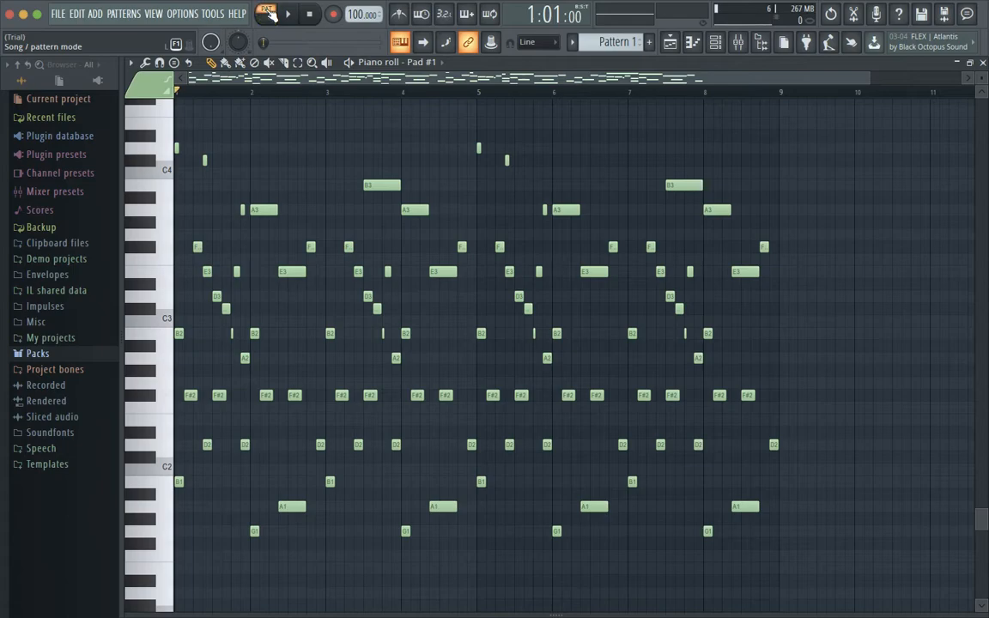
# Step: Play the start of the Pad #1 melody in Pattern 1, stop it and close its piano roll
pyautogui.press('space')
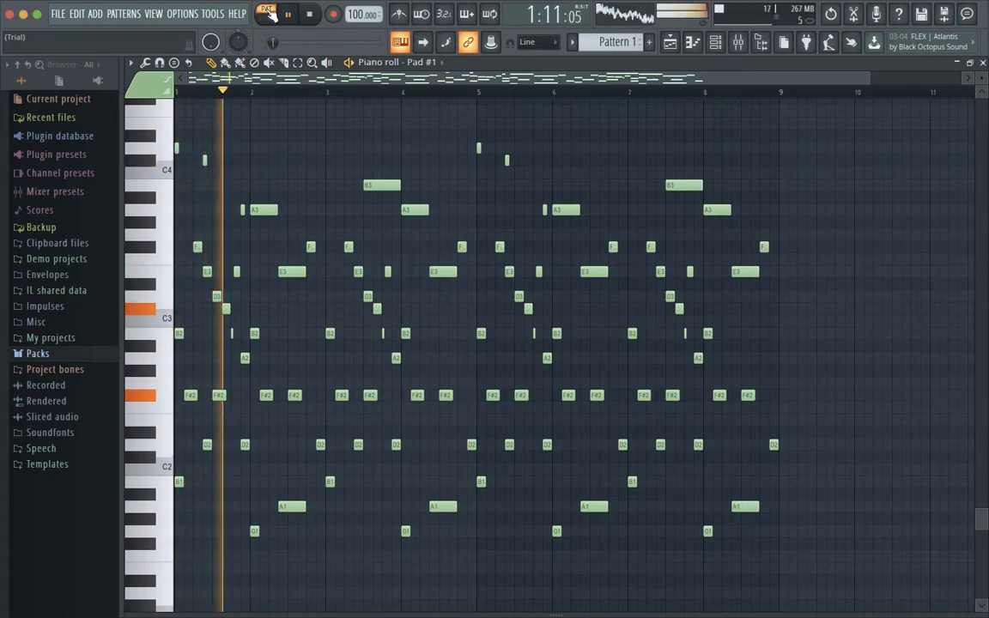
pyautogui.press('space')
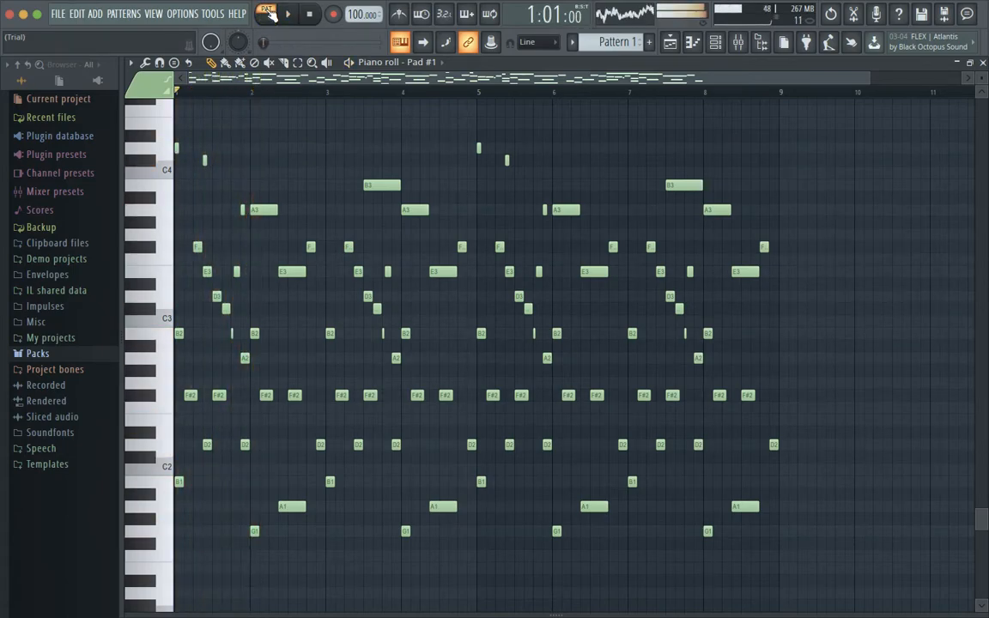
pyautogui.click(983, 63)
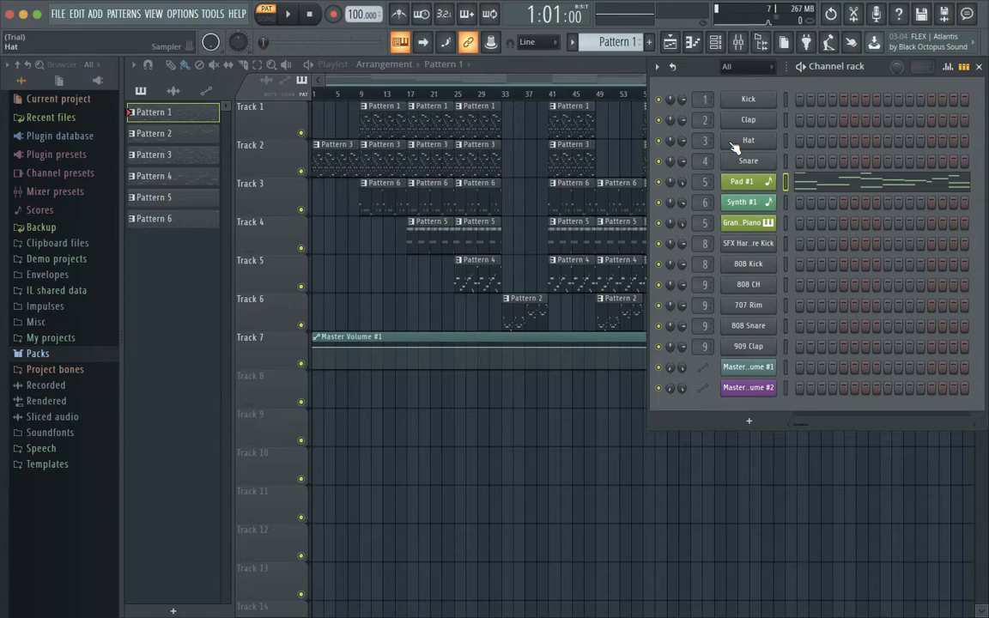
# Step: Open the Grand Piano piano roll of Pattern 3, play its melody with the system volume raised, stop it and close the piano roll
pyautogui.scroll(-2, 617, 42)
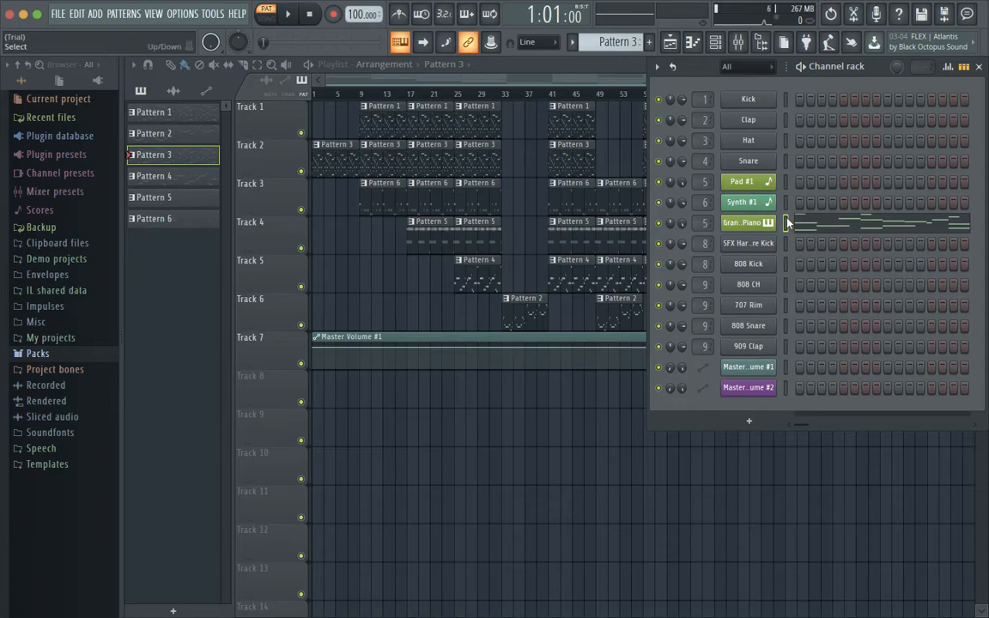
pyautogui.click(816, 230)
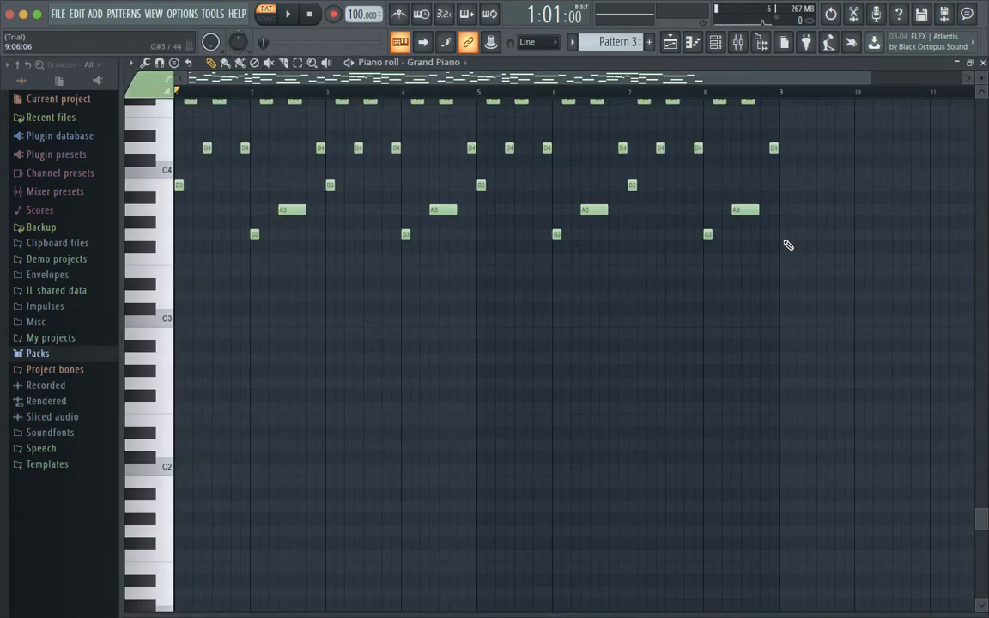
pyautogui.scroll(10, 419, 312)
pyautogui.scroll(-2, 419, 313)
pyautogui.press('XF86AudioRaiseVolume')
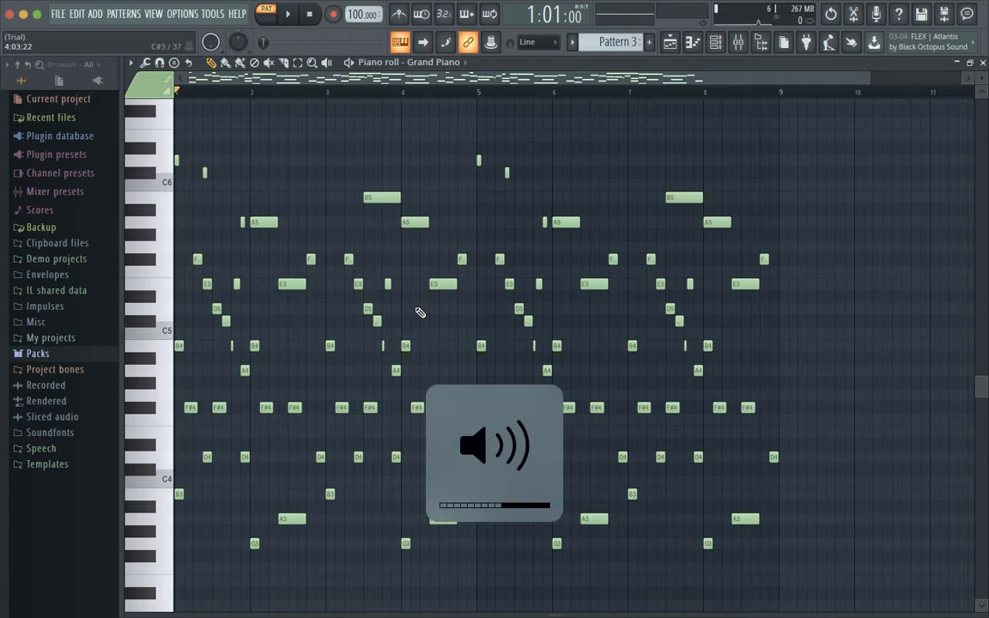
pyautogui.press('space')
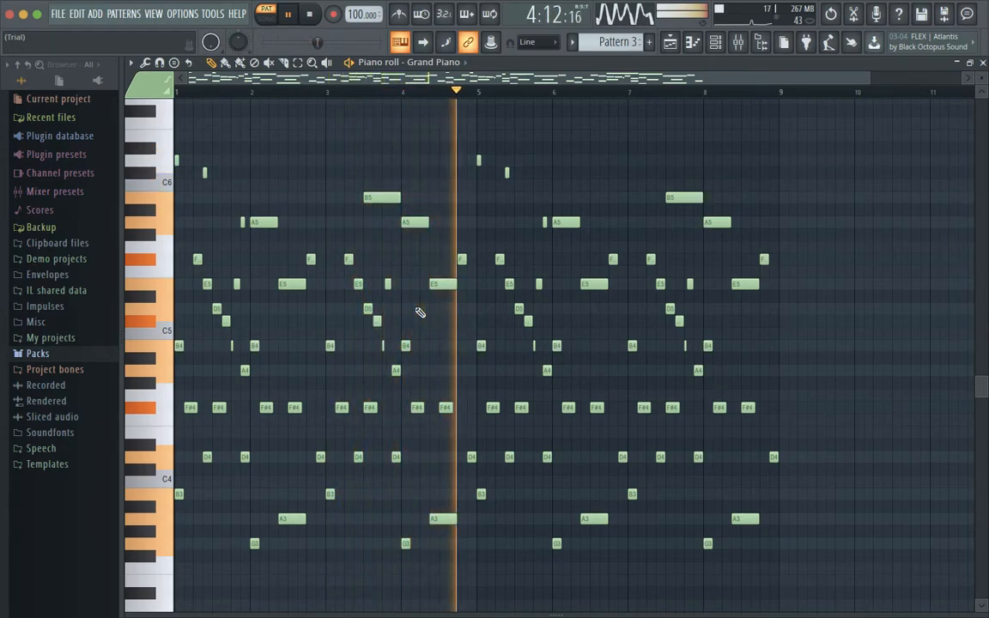
pyautogui.press('space')
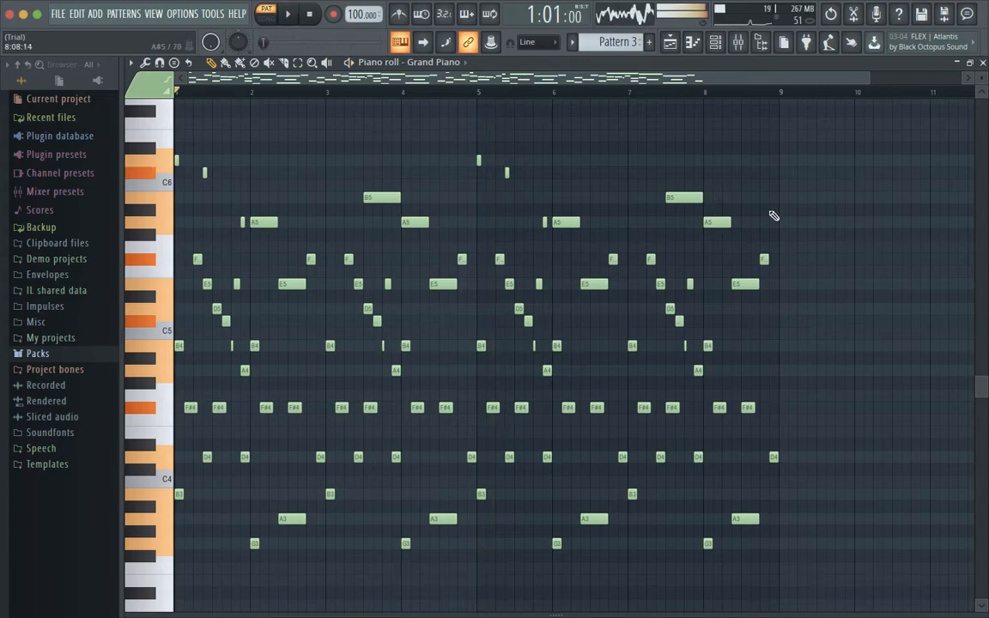
pyautogui.click(984, 64)
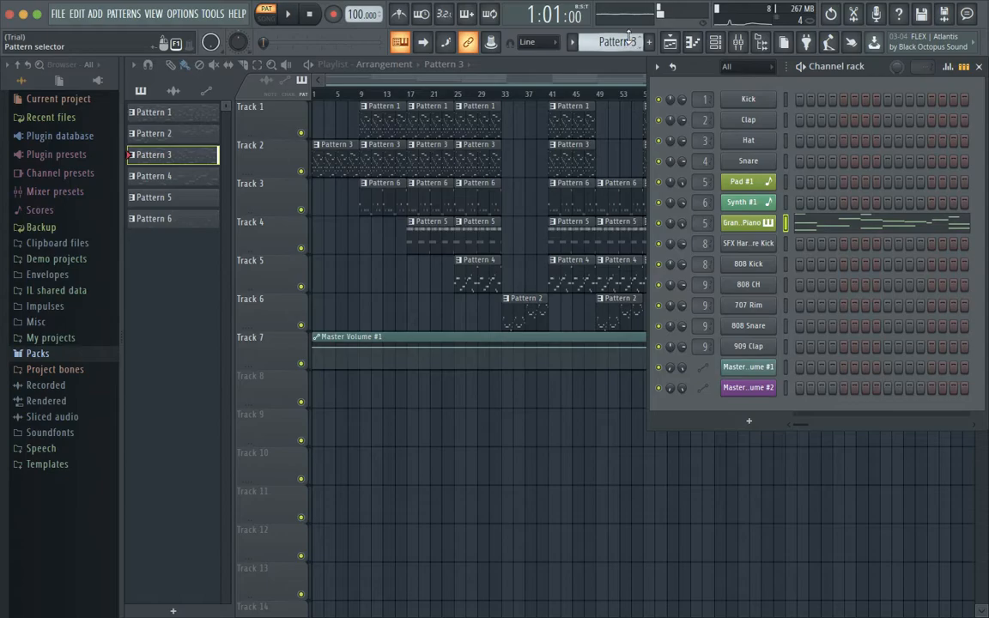
# Step: Reopen the Pad #1 piano roll of Pattern 1, play the melody while adjusting the system volume, stop it and close the piano roll
pyautogui.scroll(2, 633, 41)
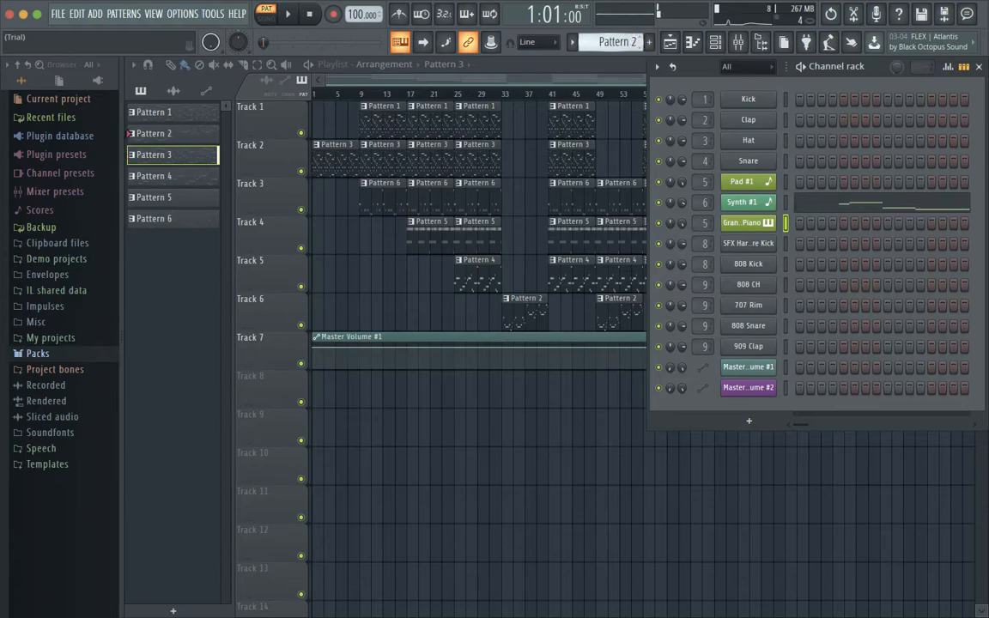
pyautogui.click(808, 184)
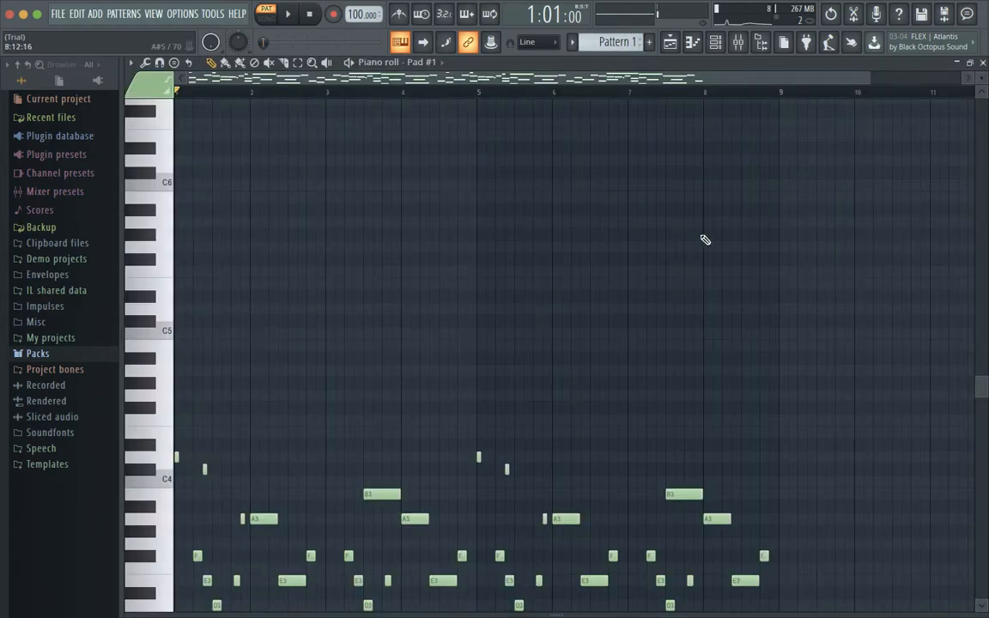
pyautogui.press('XF86AudioRaiseVolume')
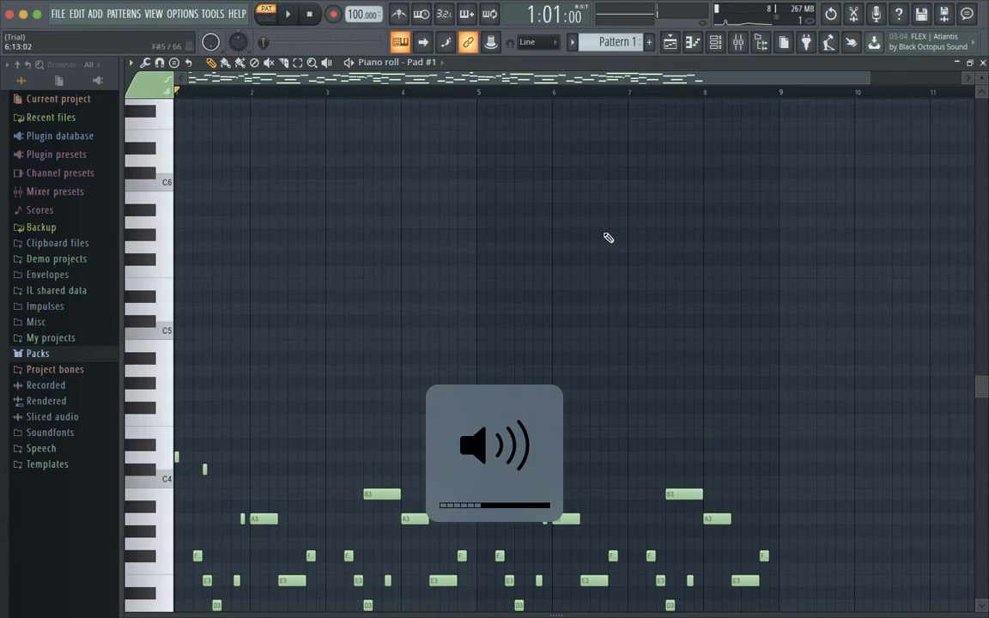
pyautogui.scroll(-5, 581, 175)
pyautogui.press('space')
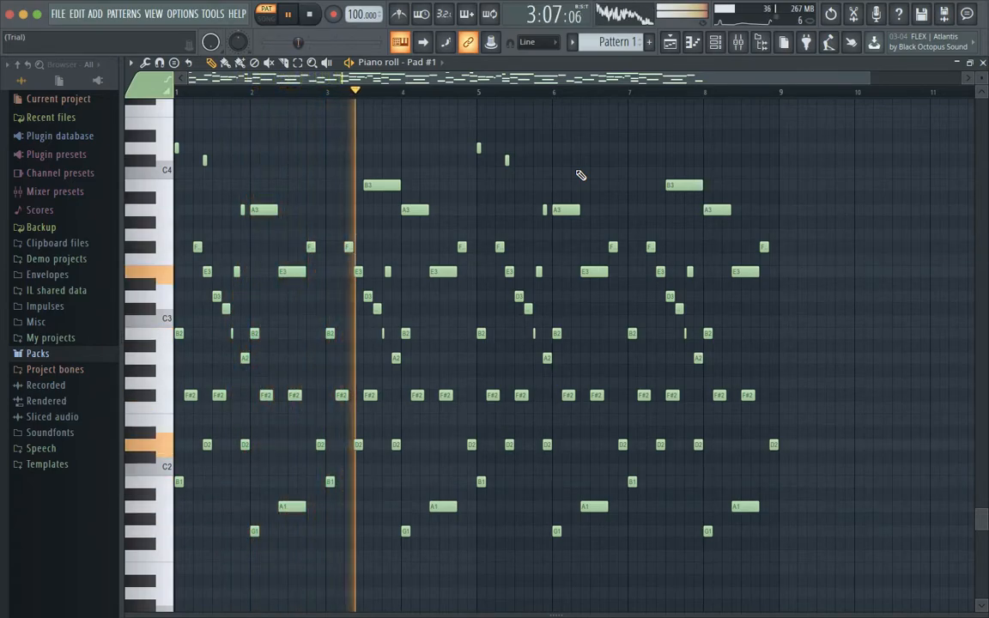
pyautogui.press('XF86AudioRaiseVolume')
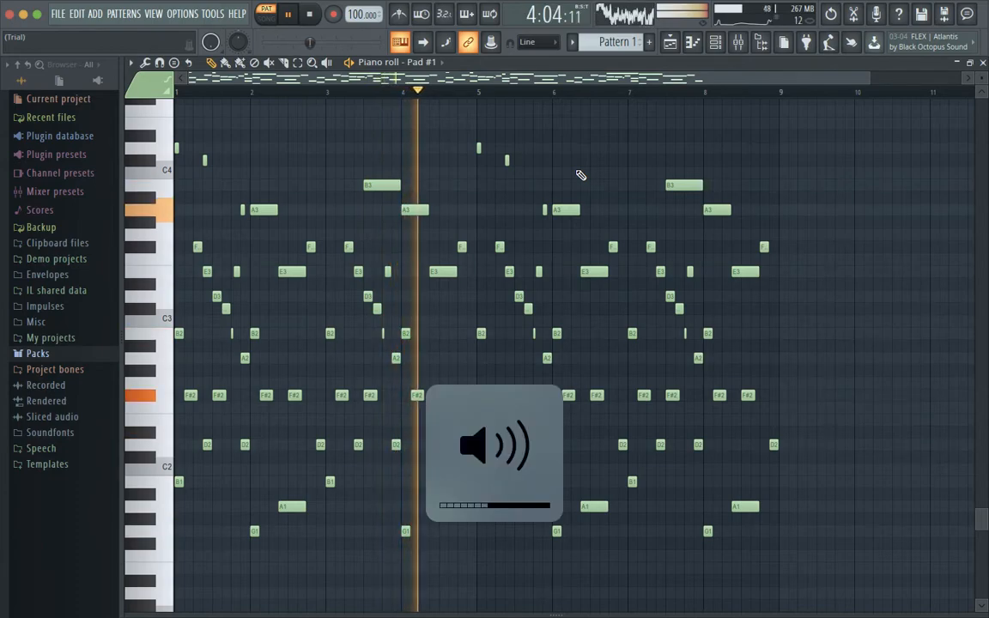
pyautogui.press('space')
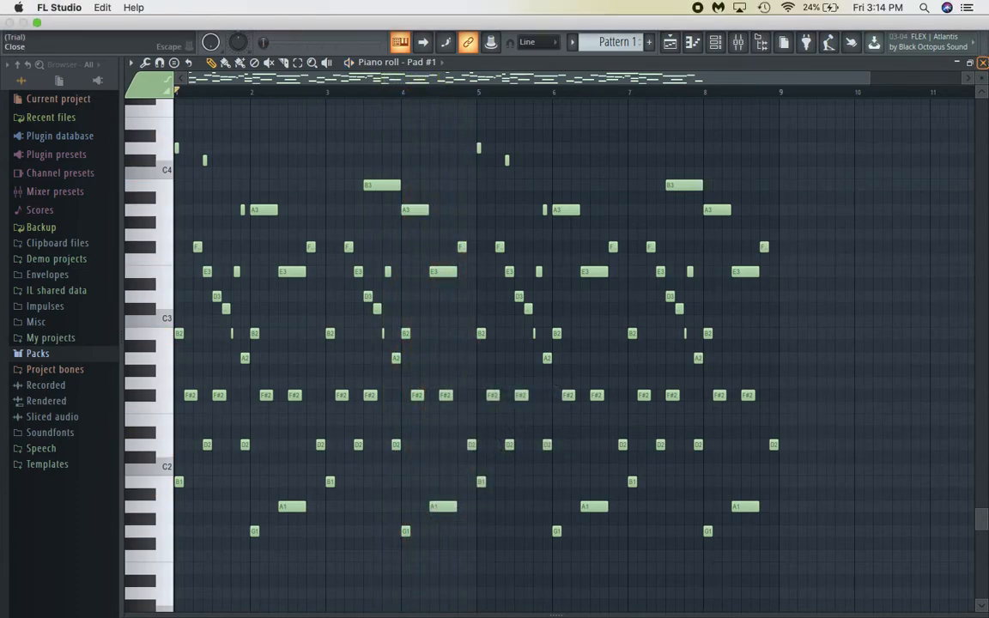
pyautogui.click(982, 63)
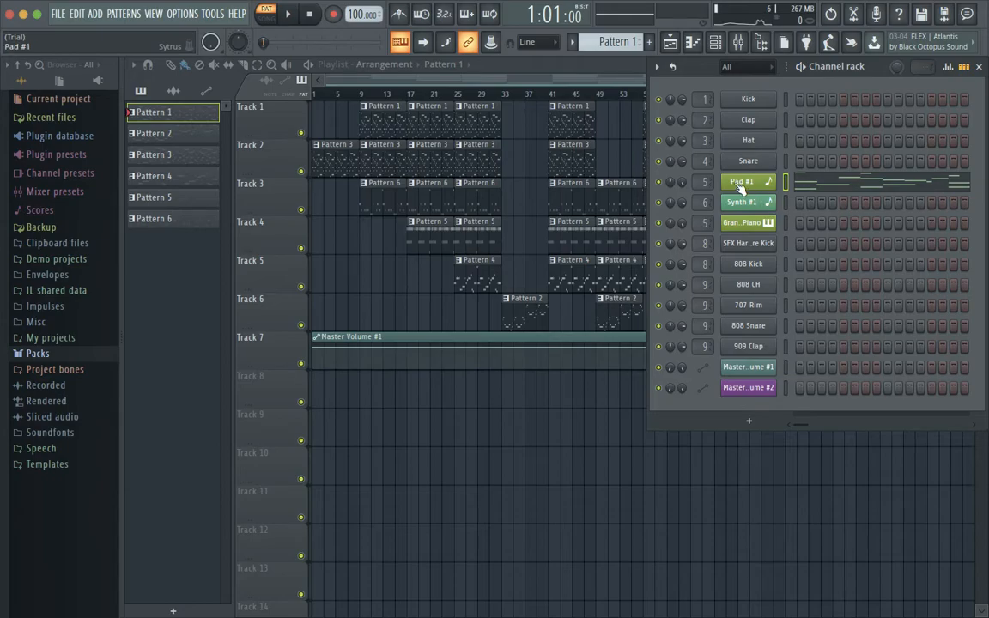
# Step: Switch to the YouTube video in Chrome and skip through it to the second melody's piano roll at 3:15
pyautogui.hotkey('ctrl', 'Left')
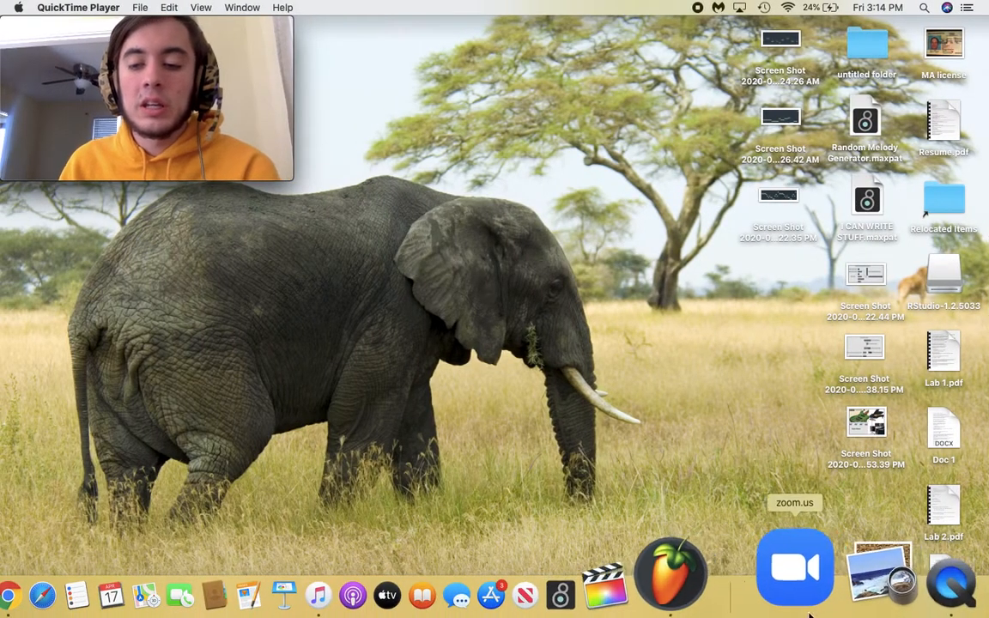
pyautogui.click(880, 586)
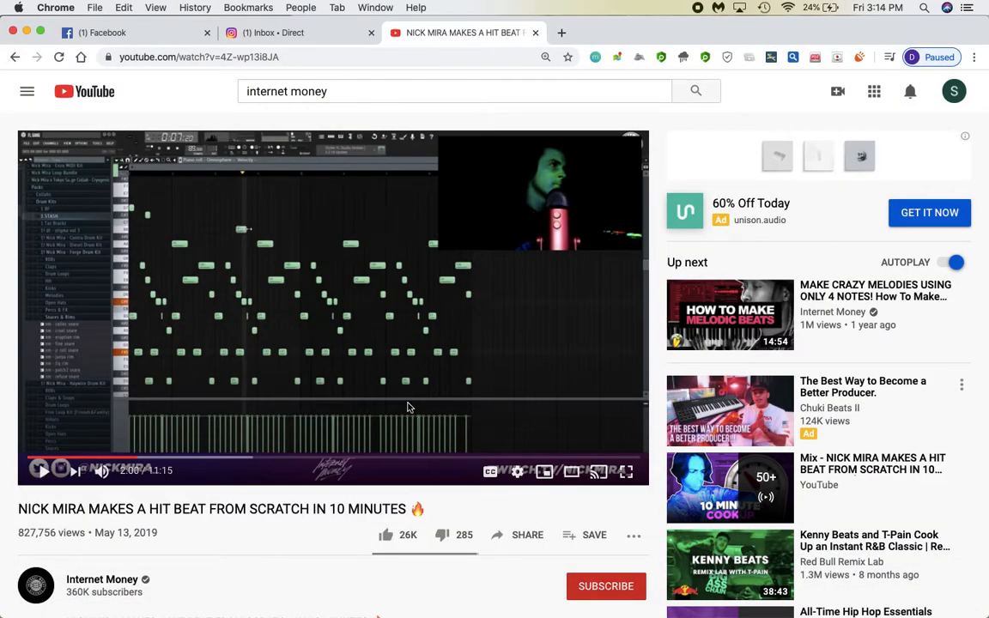
pyautogui.press('Right')
pyautogui.press('Right')
pyautogui.press('Right')
pyautogui.press('Right')
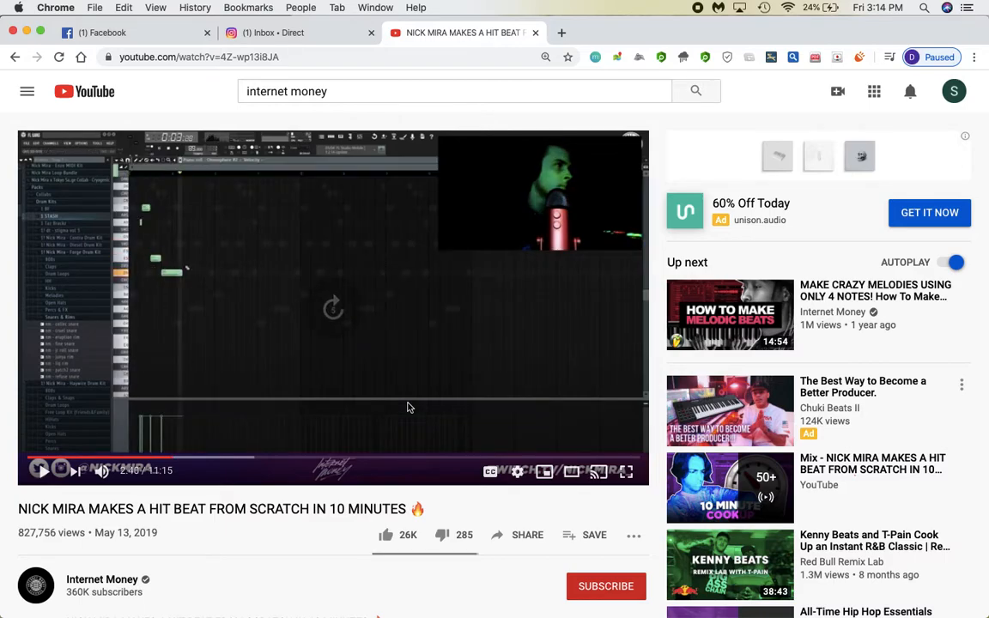
pyautogui.press('Right')
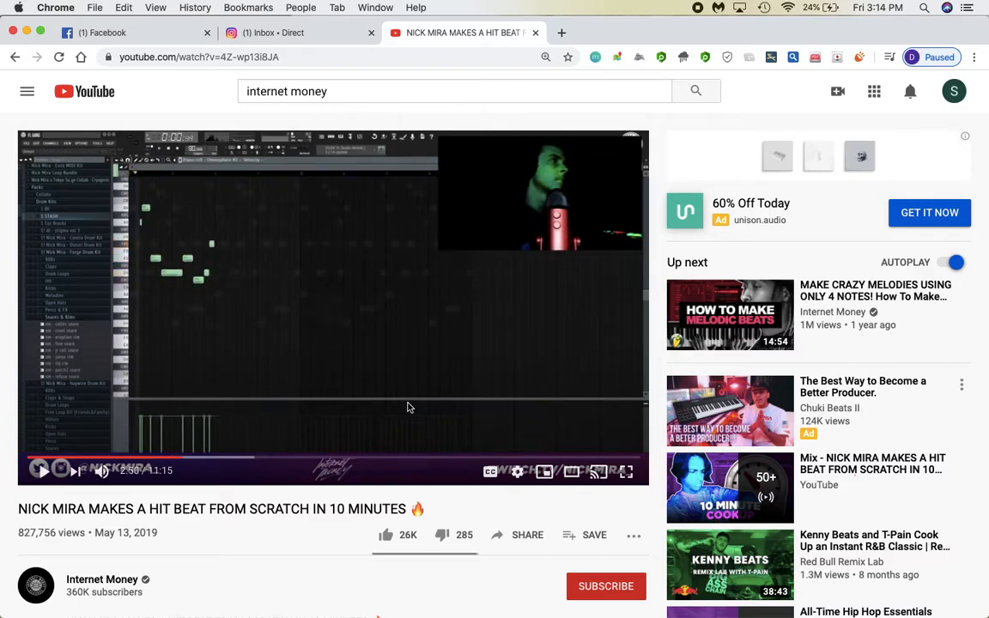
pyautogui.press('Right')
pyautogui.press('Right')
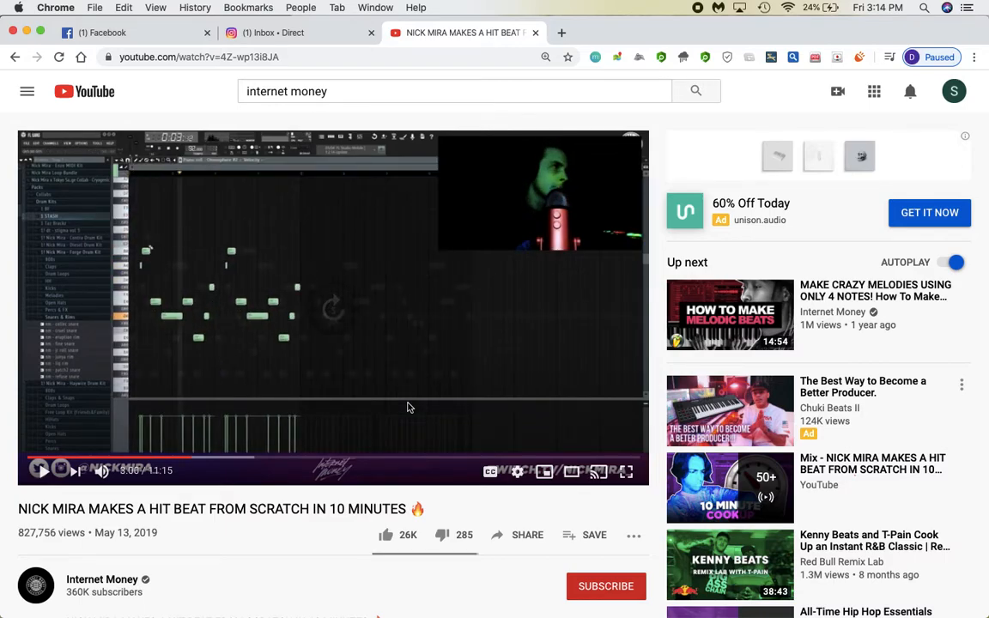
pyautogui.press('Right')
pyautogui.press('Right')
pyautogui.press('Right')
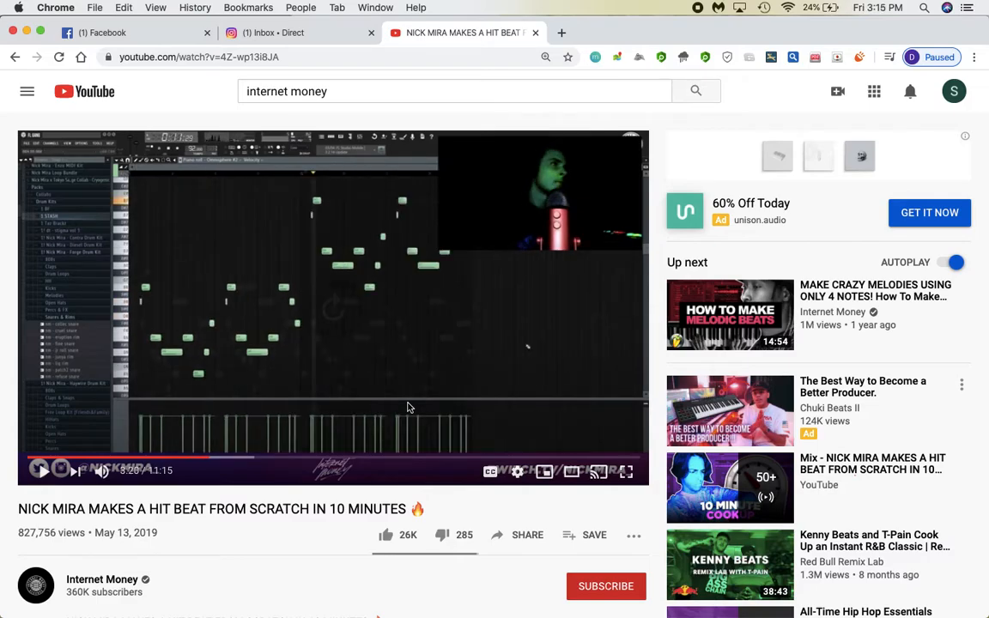
pyautogui.press('Right')
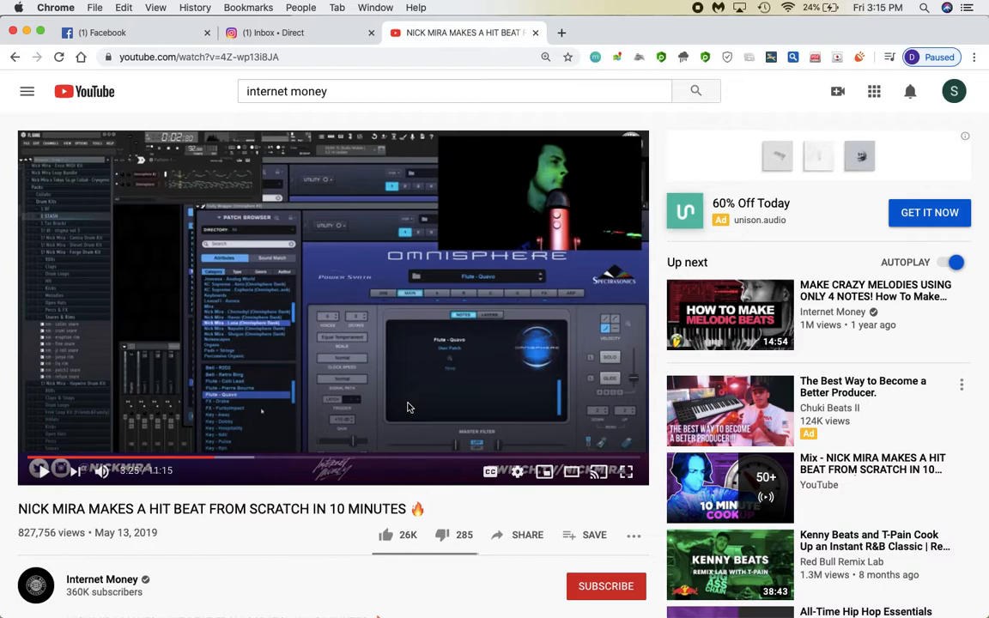
pyautogui.press('Left')
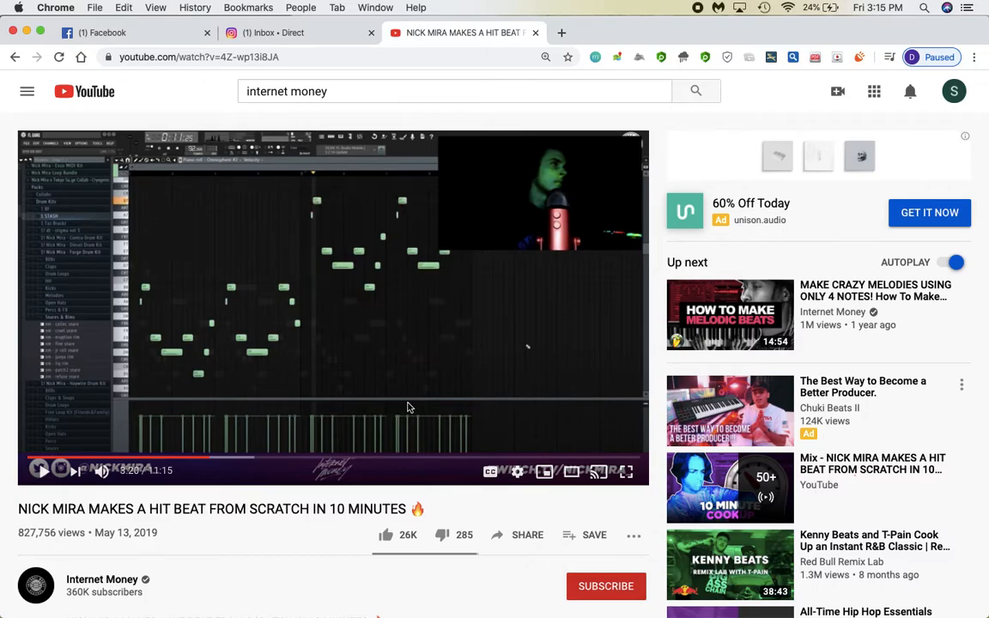
pyautogui.press('Left')
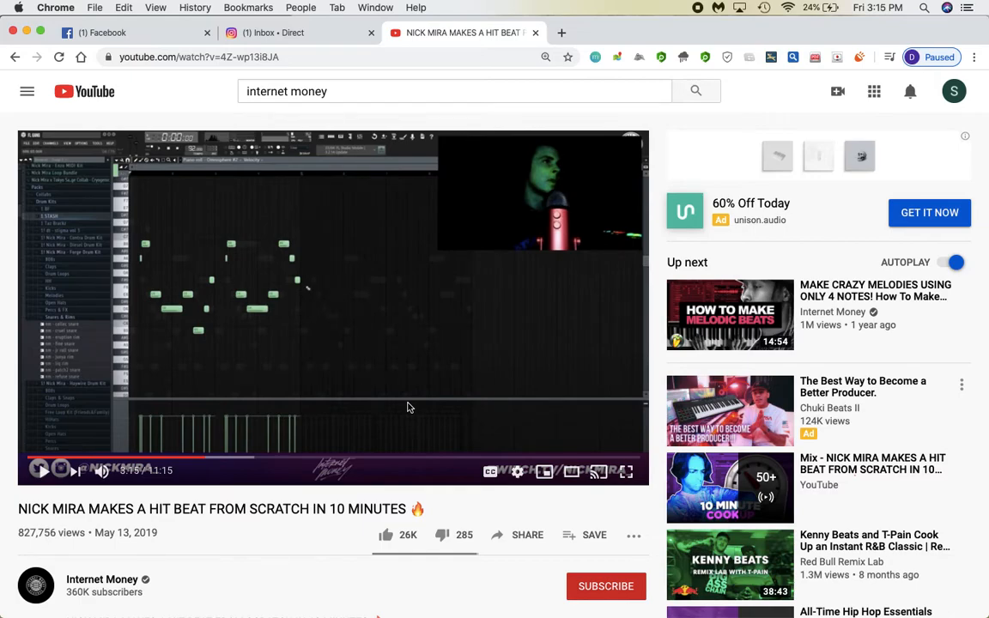
# Step: Play the video from 3:15, skip ahead to the Omnisphere patch section, raise the system volume and pause at 3:43
pyautogui.click(409, 406)
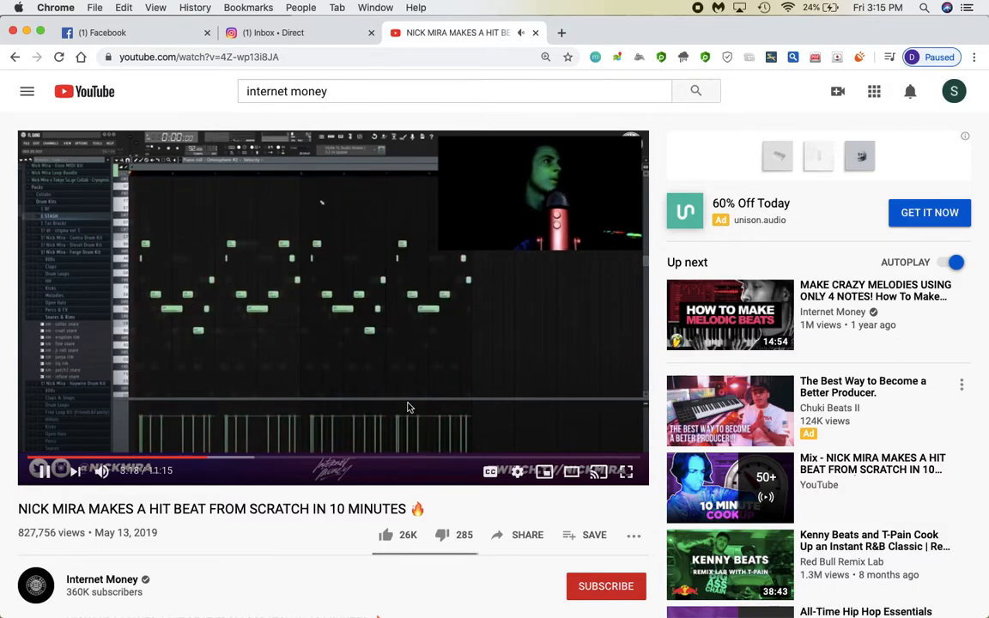
pyautogui.press('Right')
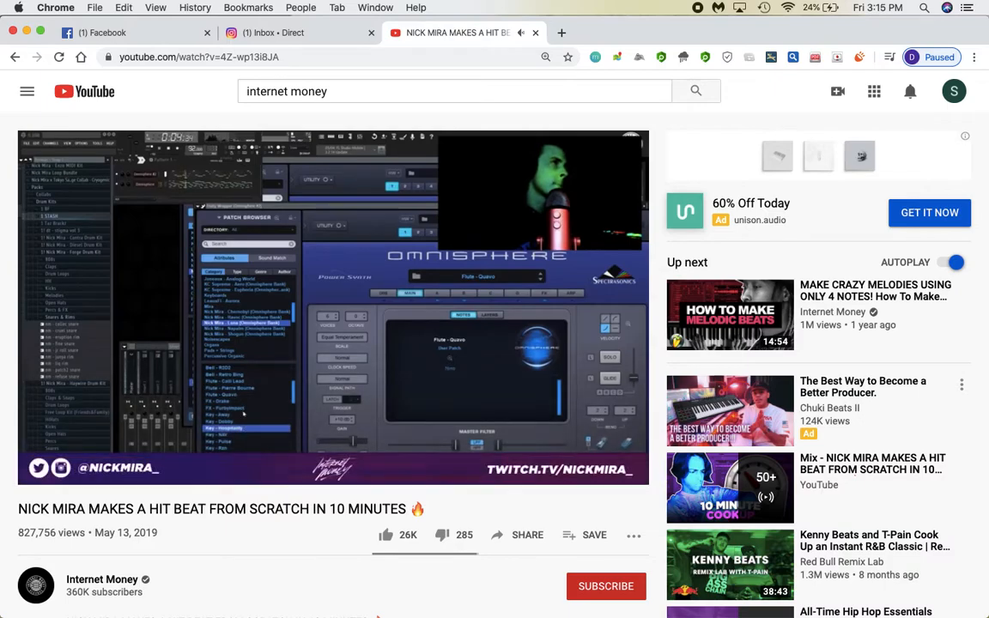
pyautogui.press('XF86AudioRaiseVolume')
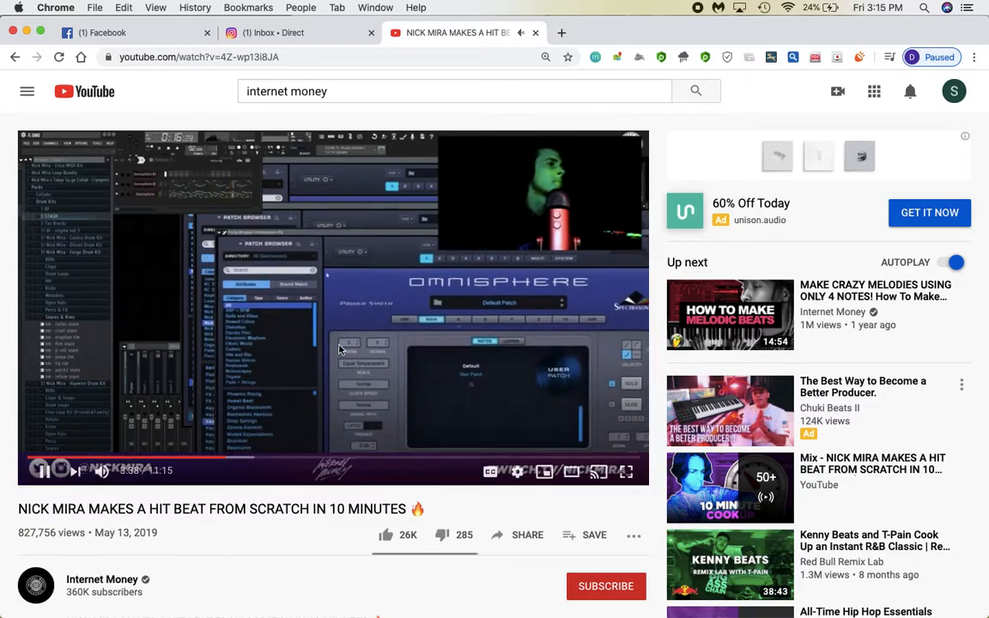
pyautogui.click(347, 286)
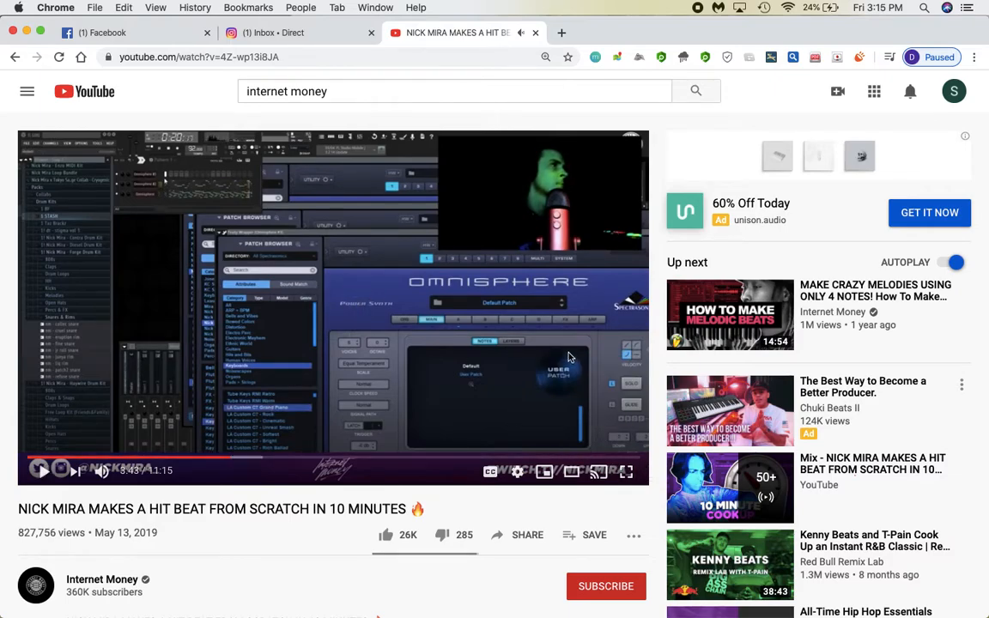
# Step: Switch back to FL Studio, open the Synth #1 piano roll of Pattern 2 and play its melody with the system volume raised
pyautogui.hotkey('ctrl', 'Right')
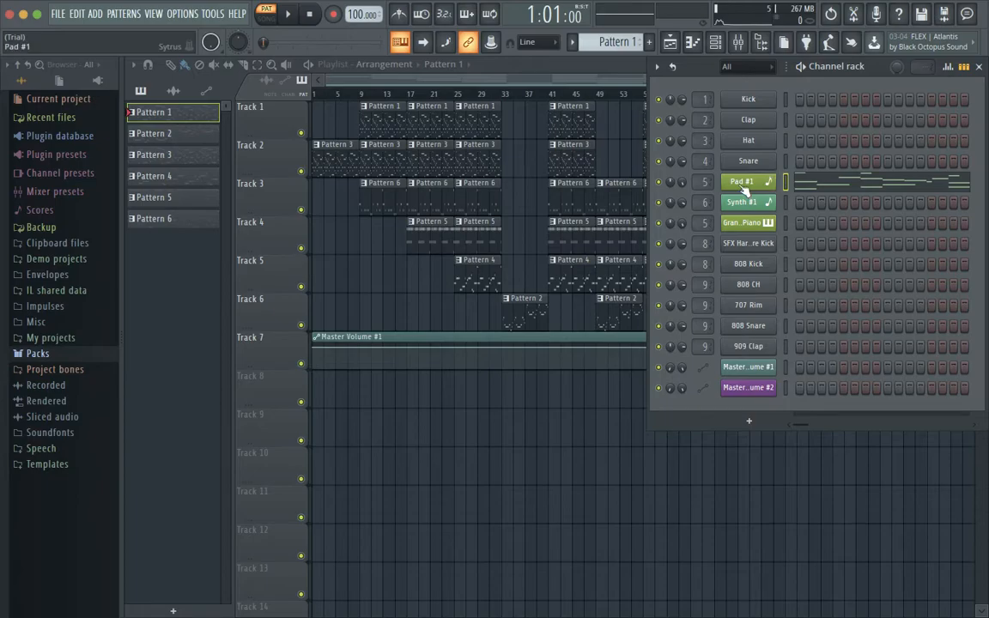
pyautogui.scroll(-1, 616, 43)
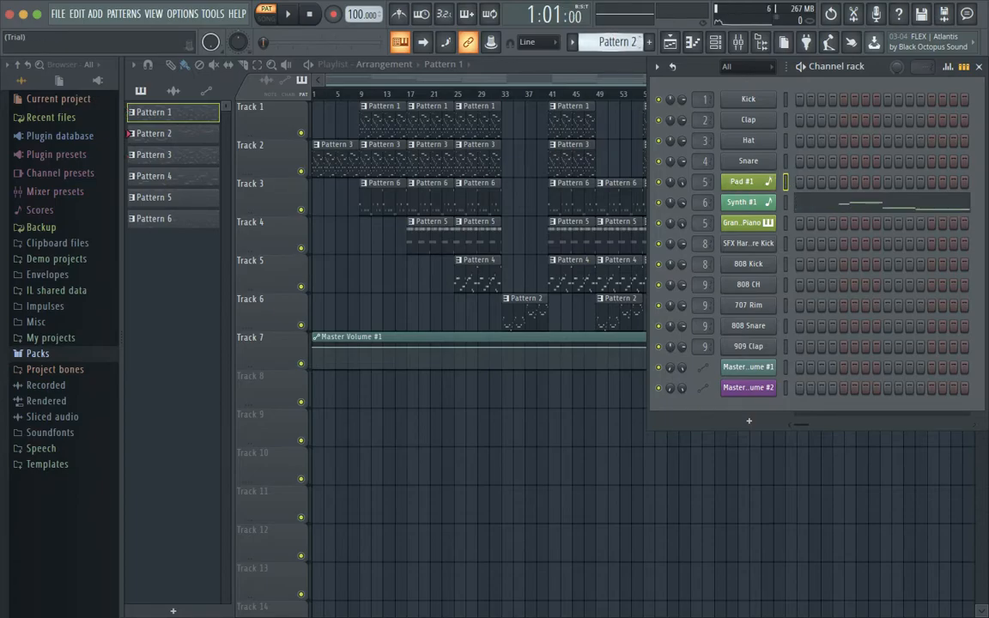
pyautogui.click(837, 206)
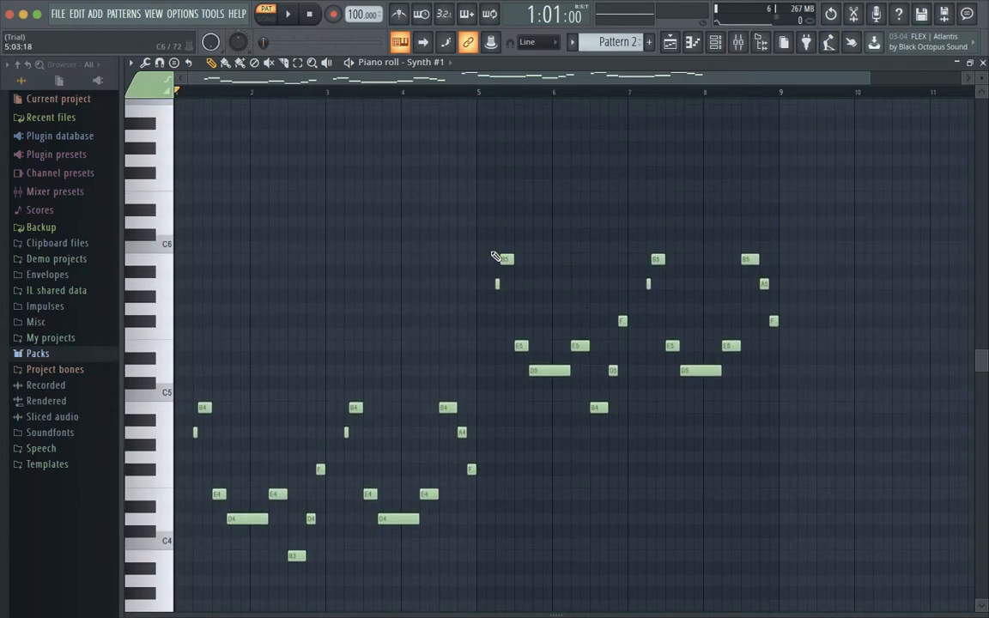
pyautogui.scroll(-1, 495, 256)
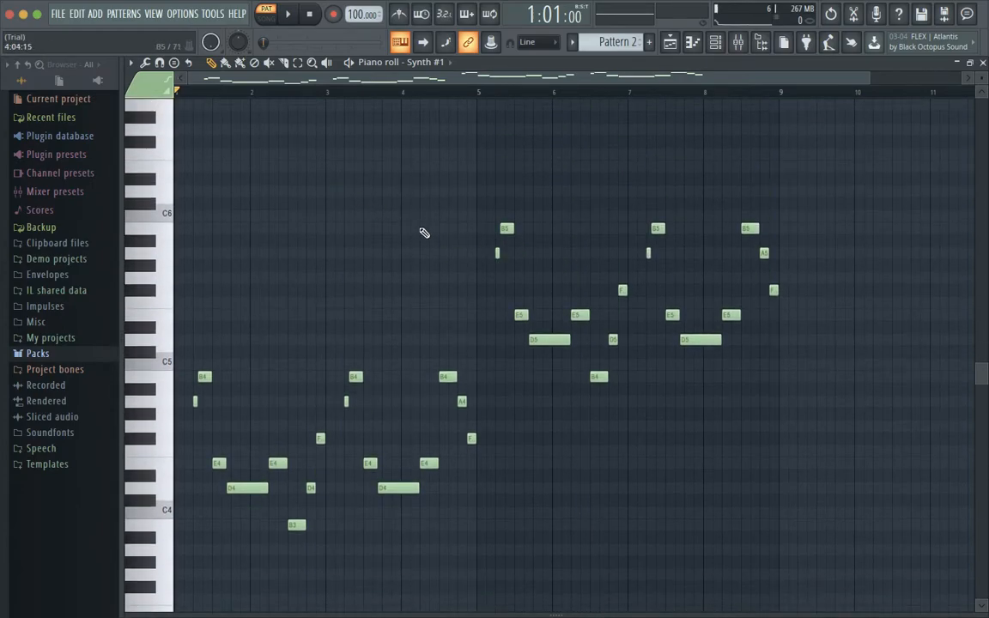
pyautogui.press('XF86AudioRaiseVolume')
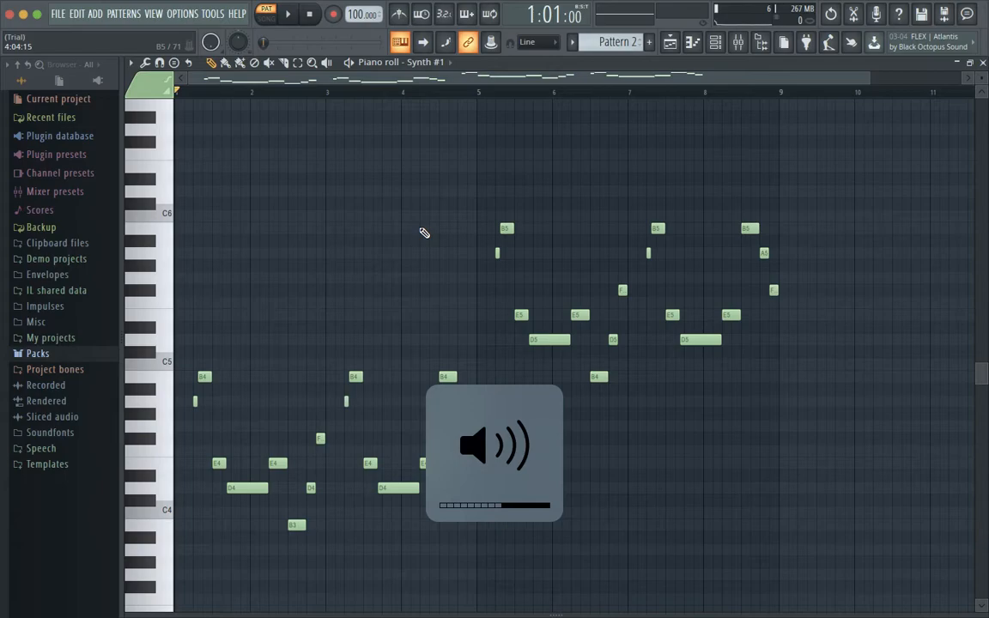
pyautogui.press('space')
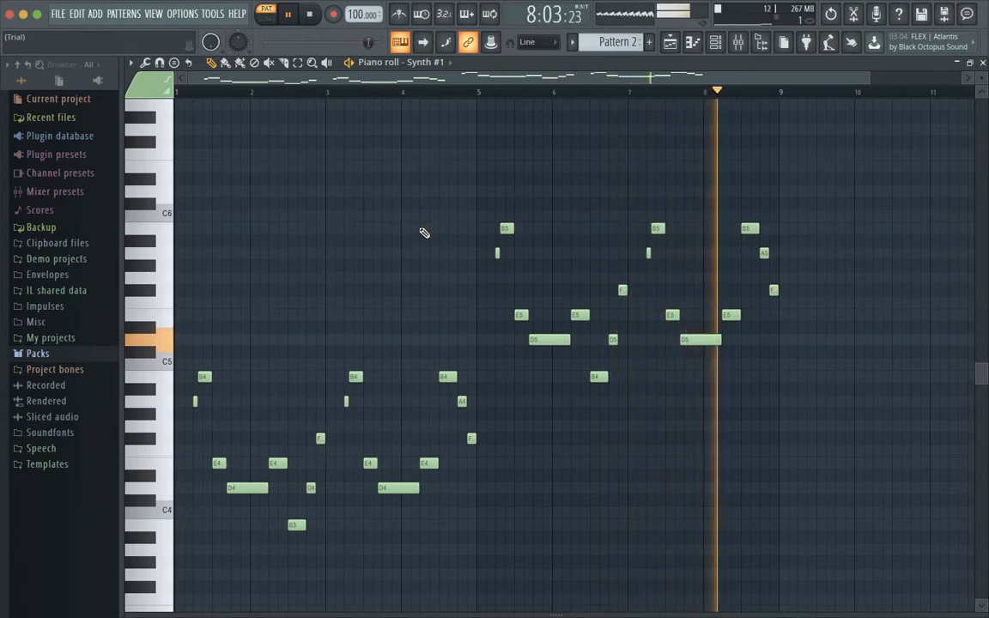
# Step: Stop and close the Synth #1 piano roll, and skip the YouTube video in Chrome ahead to 4:03
pyautogui.press('space')
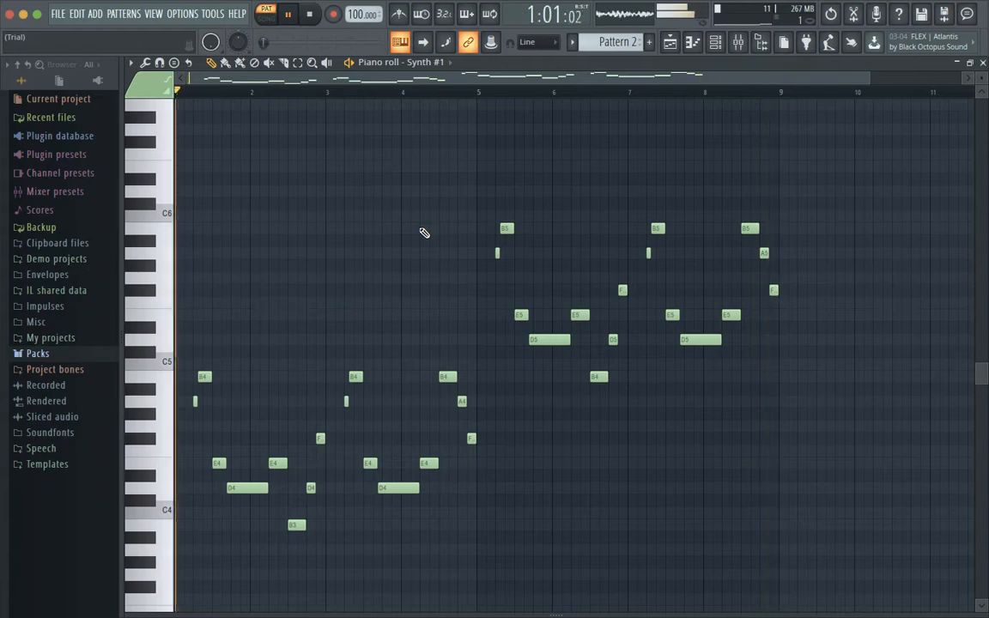
pyautogui.click(981, 61)
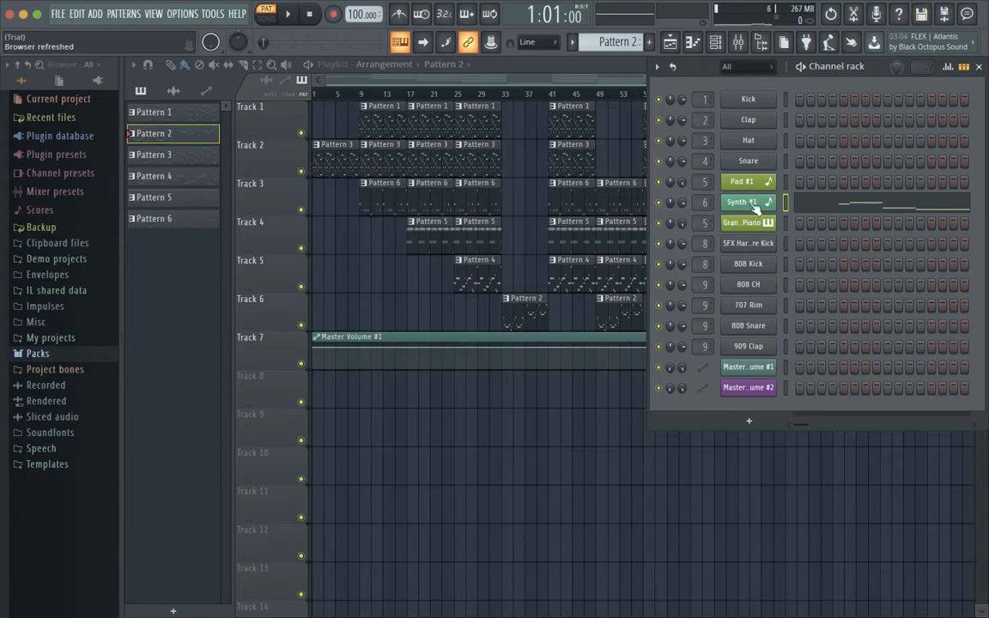
pyautogui.hotkey('ctrl', 'Left')
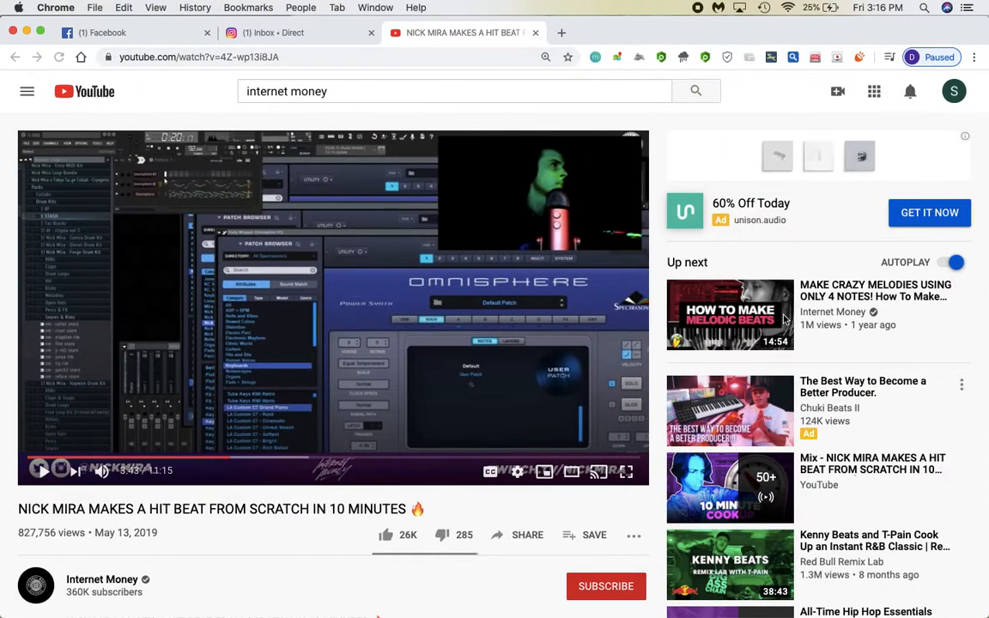
pyautogui.press('Right')
pyautogui.press('Right')
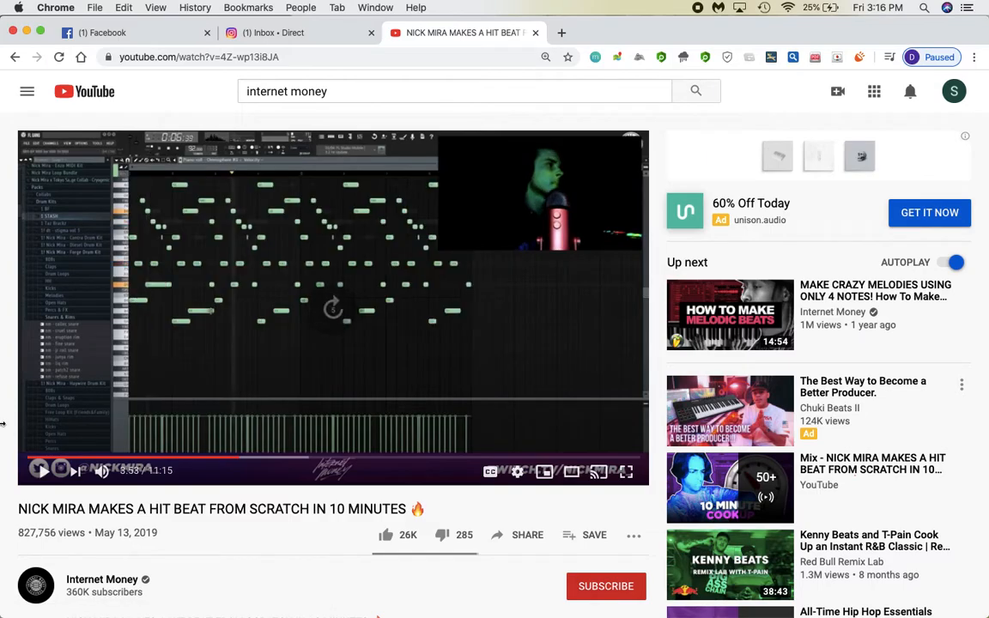
pyautogui.press('Right')
pyautogui.press('Right')
pyautogui.press('Right')
pyautogui.press('Left')
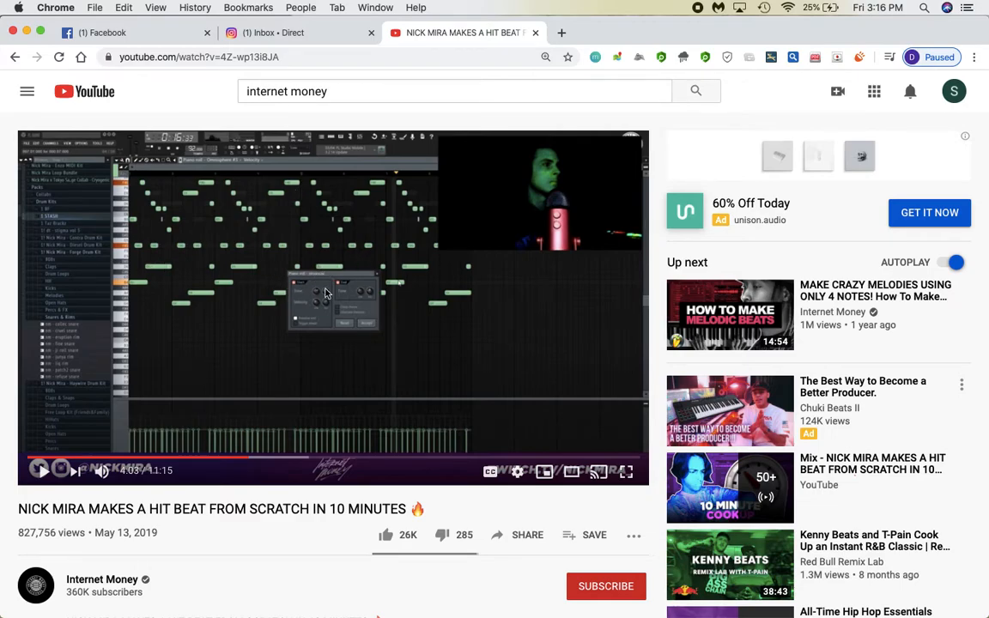
# Step: Switch back to FL Studio, select Pattern 4, open the SFX Hardcore Kick piano roll and play its notes briefly
pyautogui.hotkey('ctrl', 'Right')
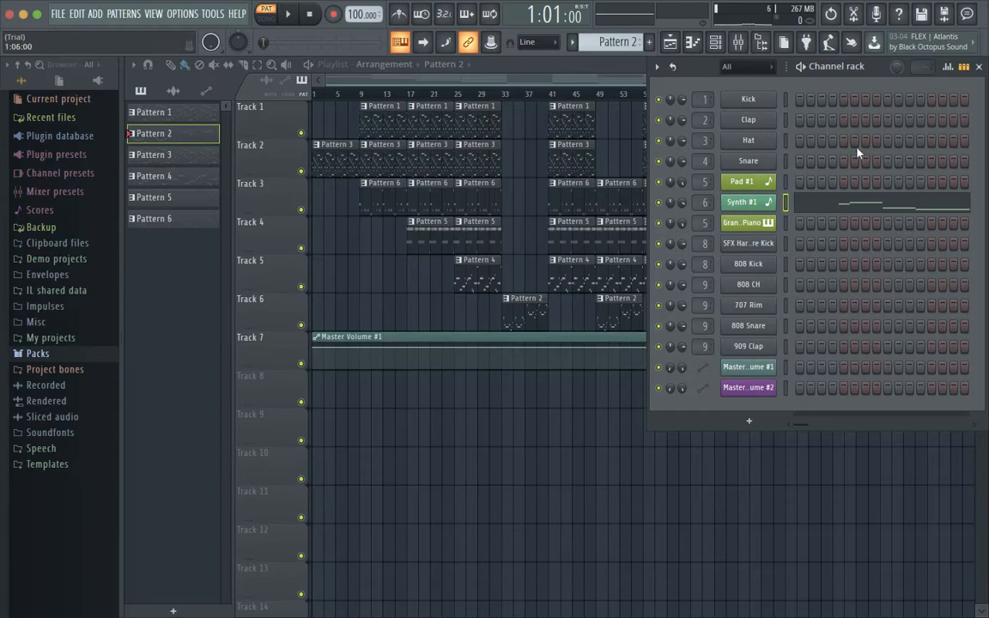
pyautogui.rightClick(753, 244)
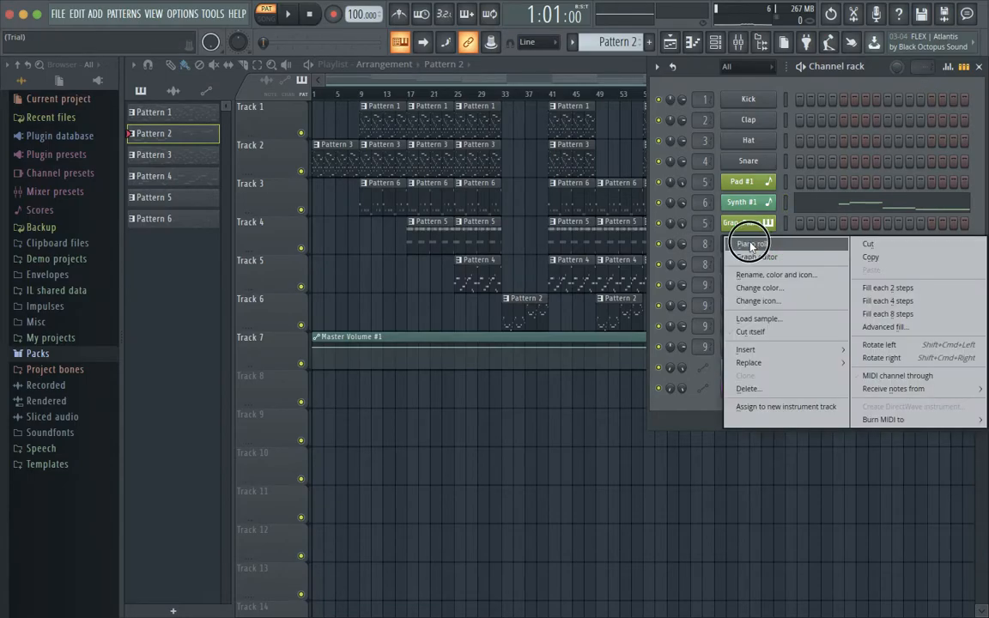
pyautogui.click(745, 143)
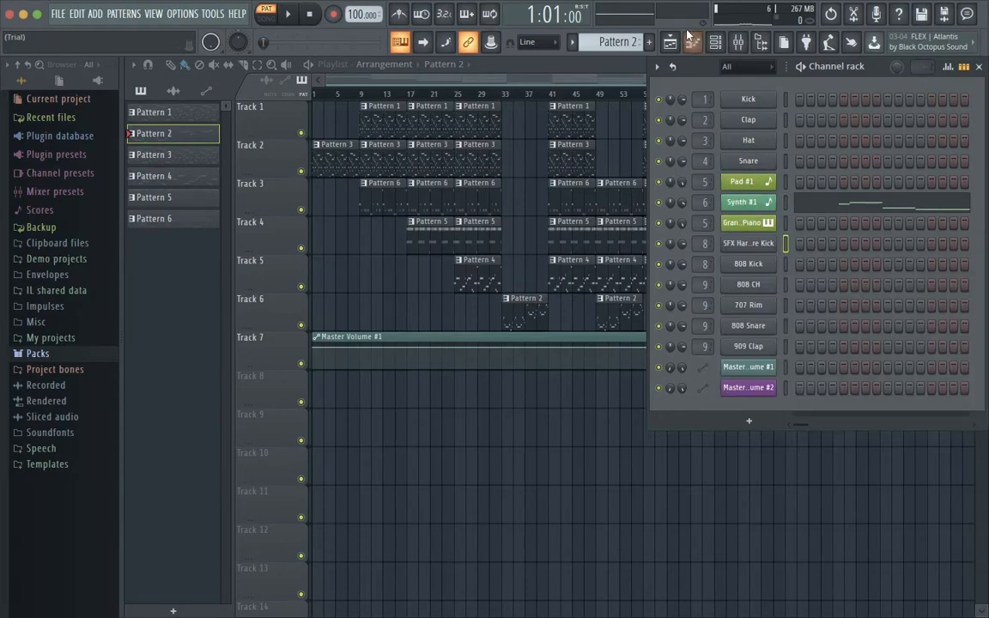
pyautogui.scroll(-1, 617, 42)
pyautogui.scroll(-1, 616, 42)
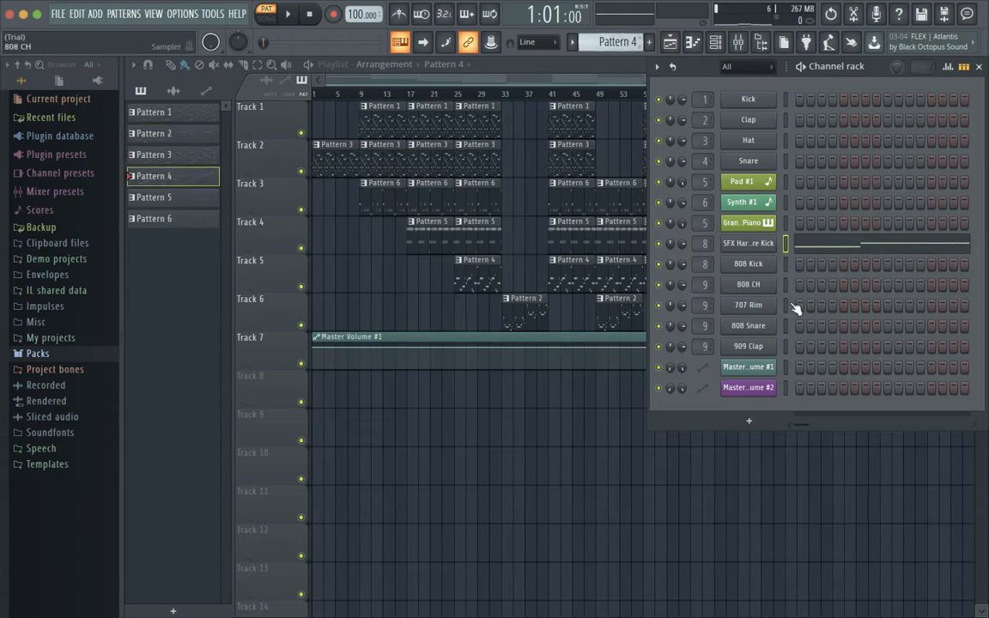
pyautogui.click(802, 246)
pyautogui.press('space')
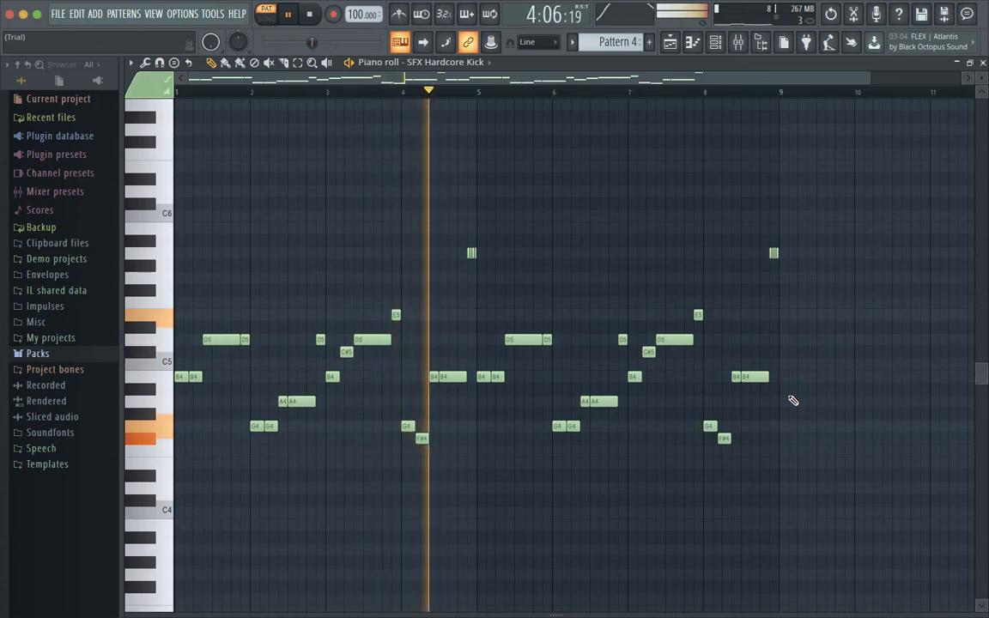
pyautogui.press('space')
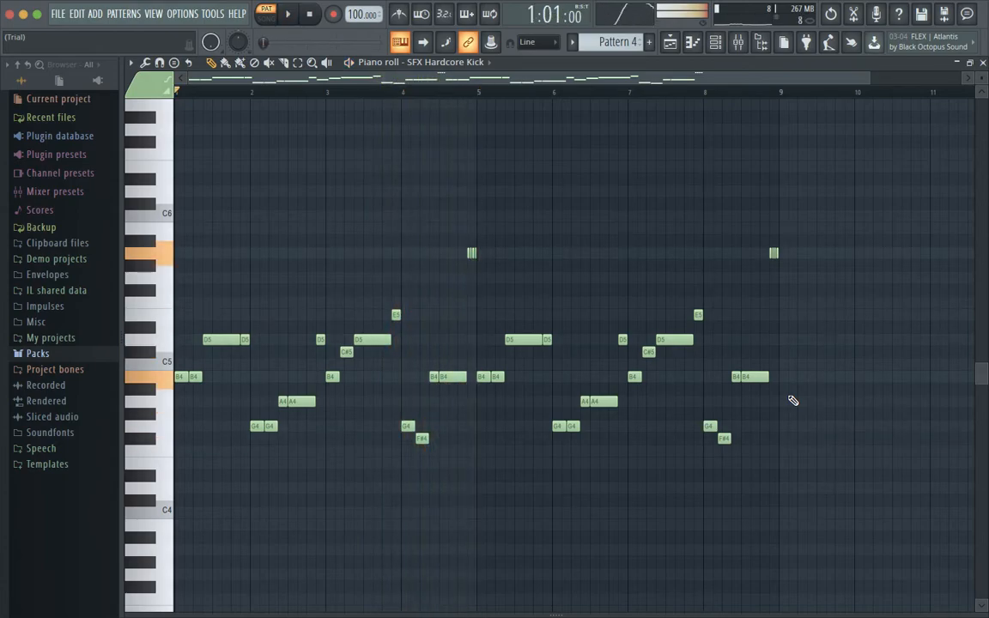
# Step: Switch to the YouTube video in Chrome, skip to the 808 piano roll at 6:00, dismiss the ad overlay and play the section
pyautogui.hotkey('ctrl', 'Left')
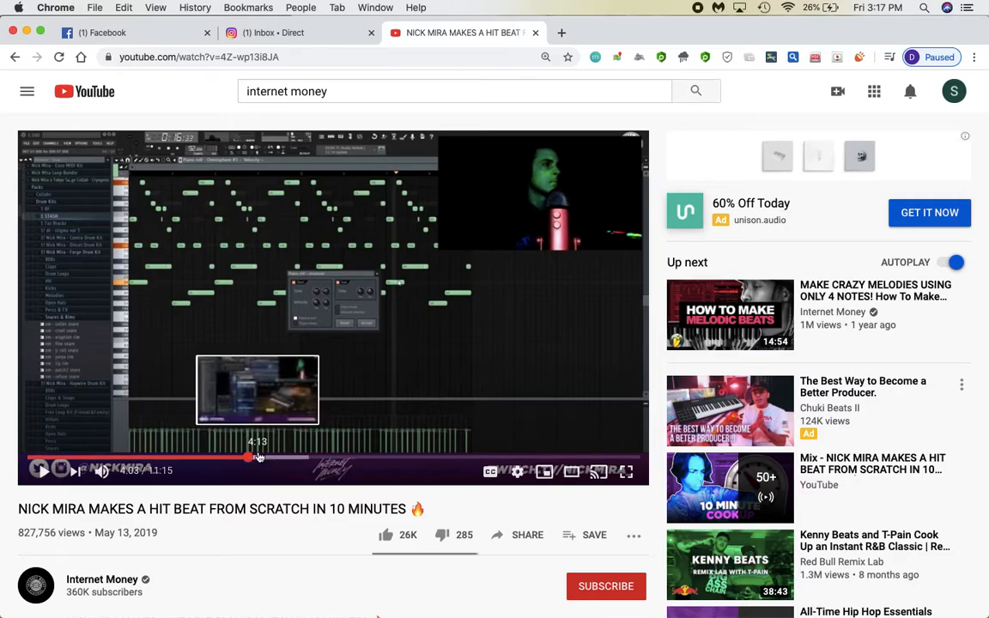
pyautogui.click(273, 462)
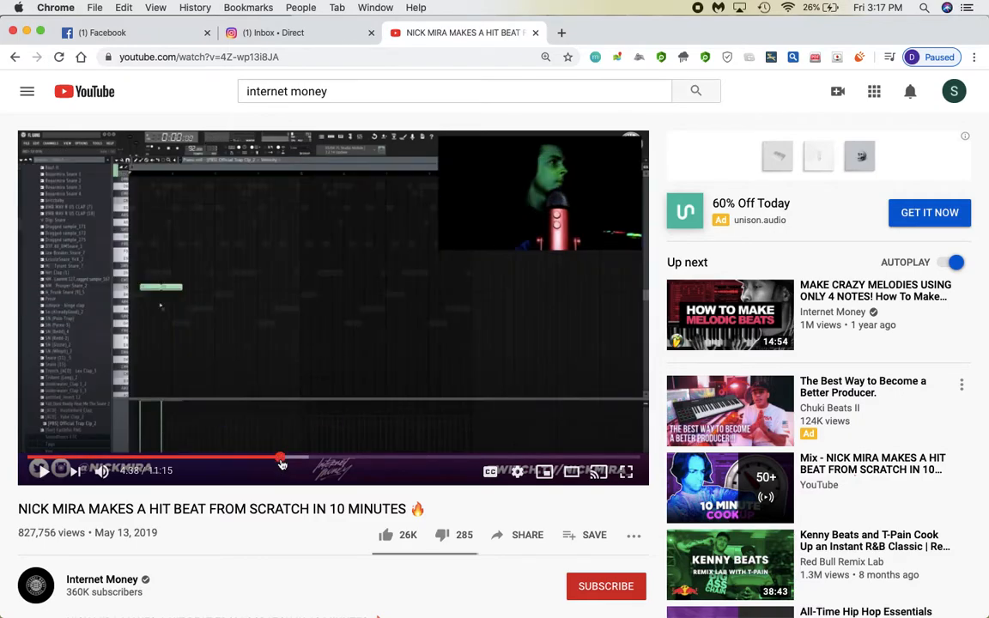
pyautogui.click(293, 462)
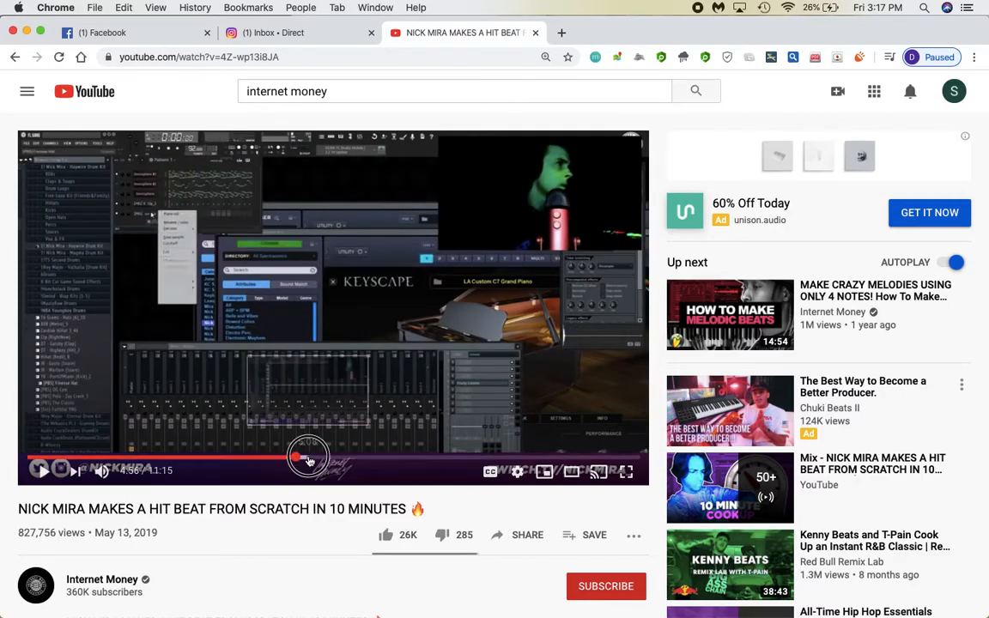
pyautogui.click(316, 463)
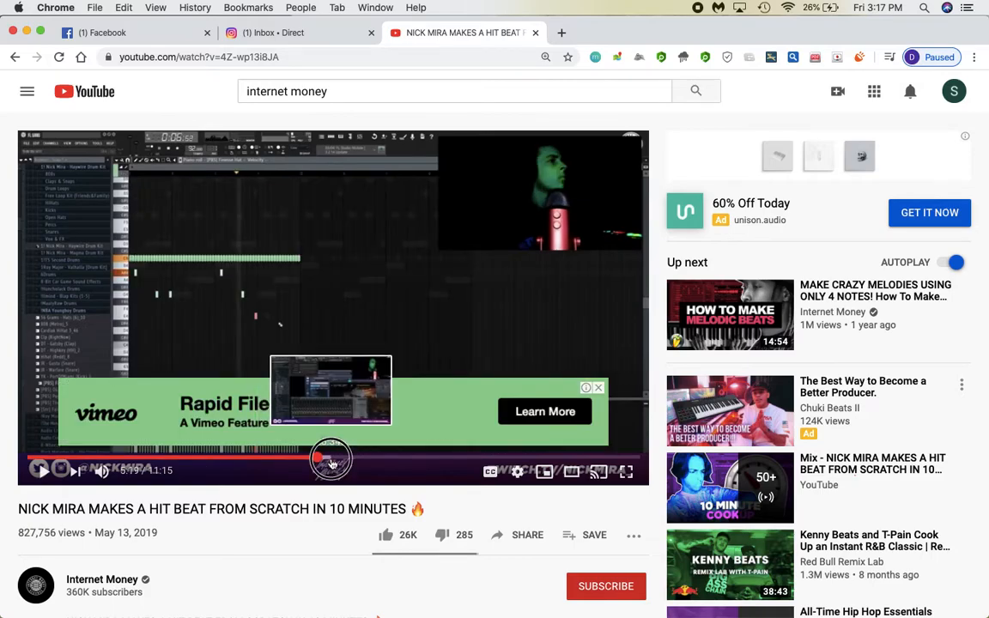
pyautogui.click(351, 464)
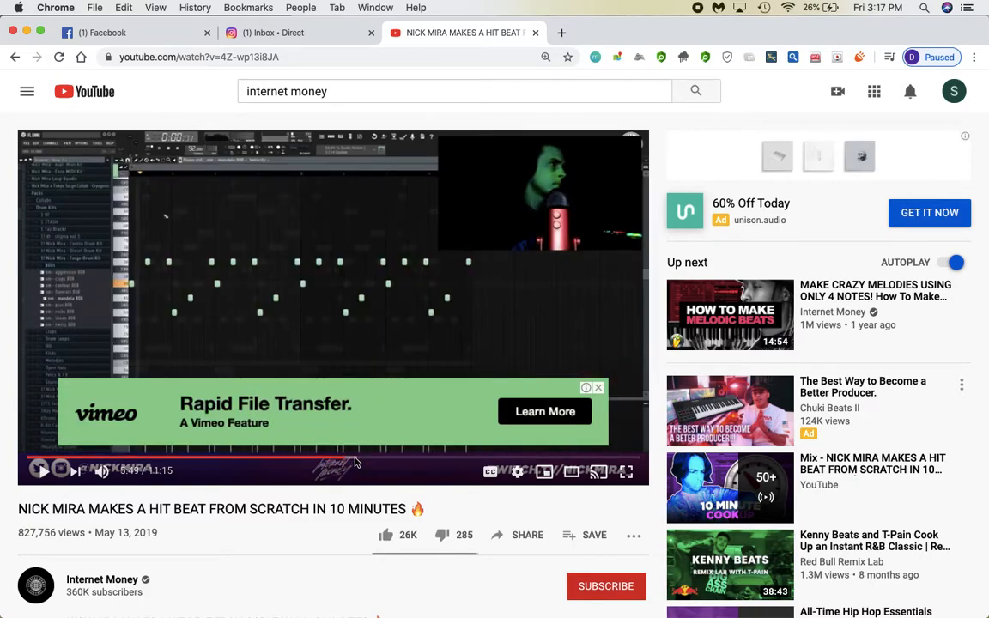
pyautogui.click(357, 463)
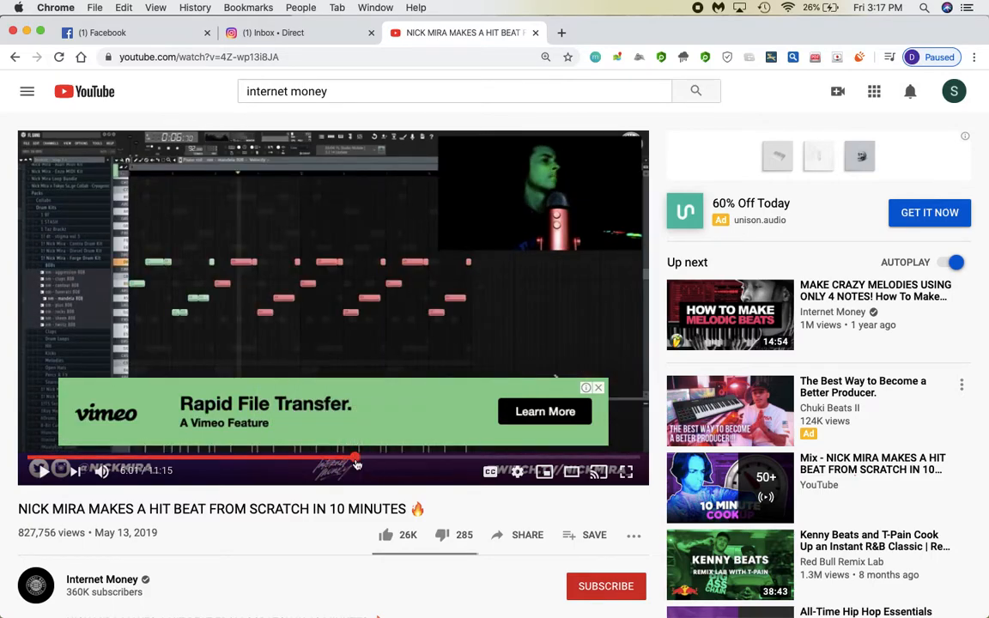
pyautogui.click(599, 390)
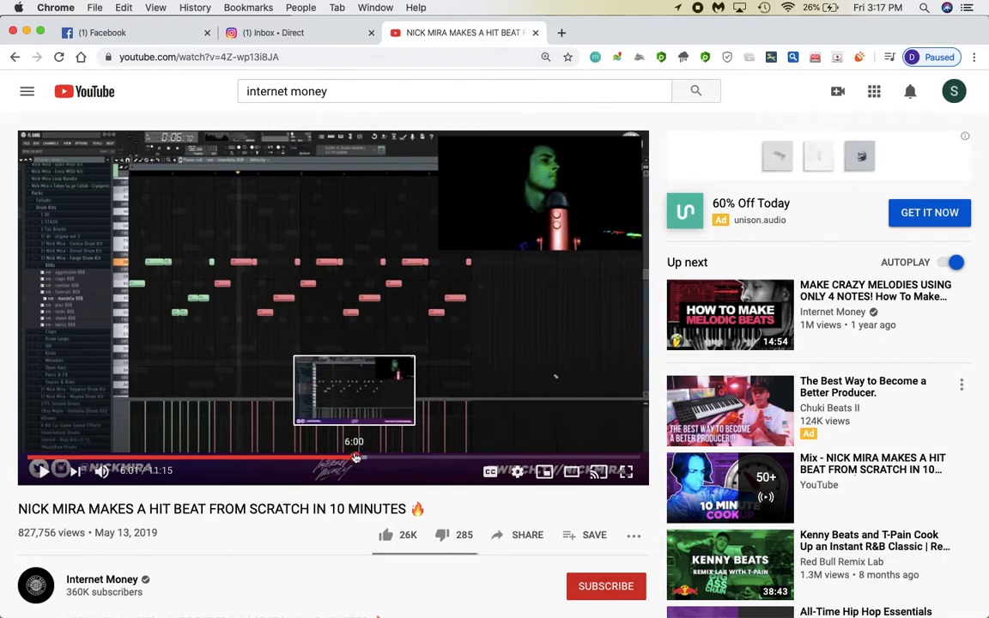
pyautogui.click(355, 458)
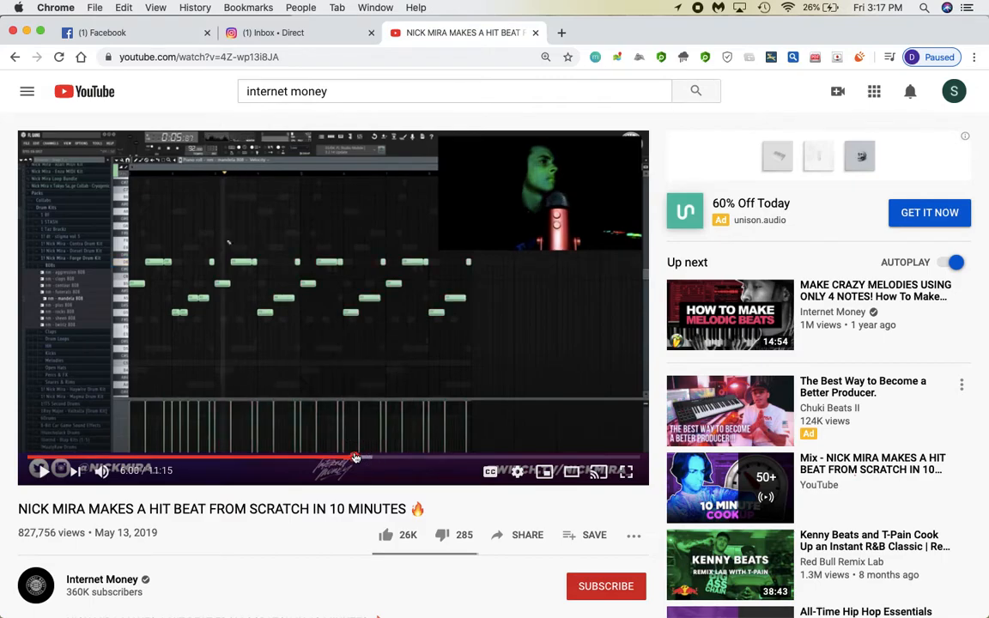
pyautogui.press('space')
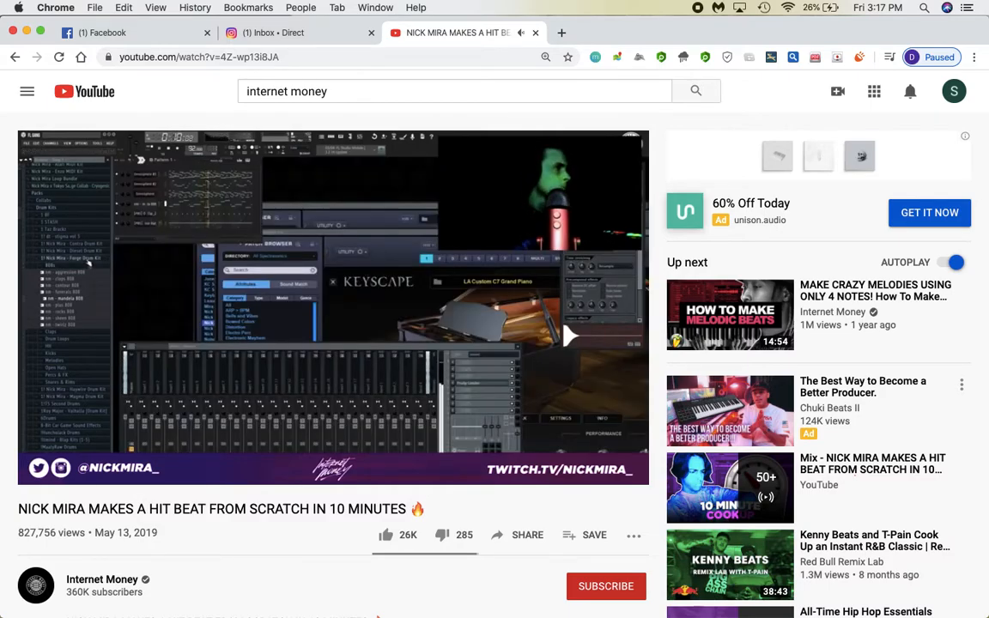
# Step: Return to FL Studio, replay Pattern 4's SFX Hardcore Kick notes and highlight the notes in the first bar
pyautogui.hotkey('ctrl', 'Right')
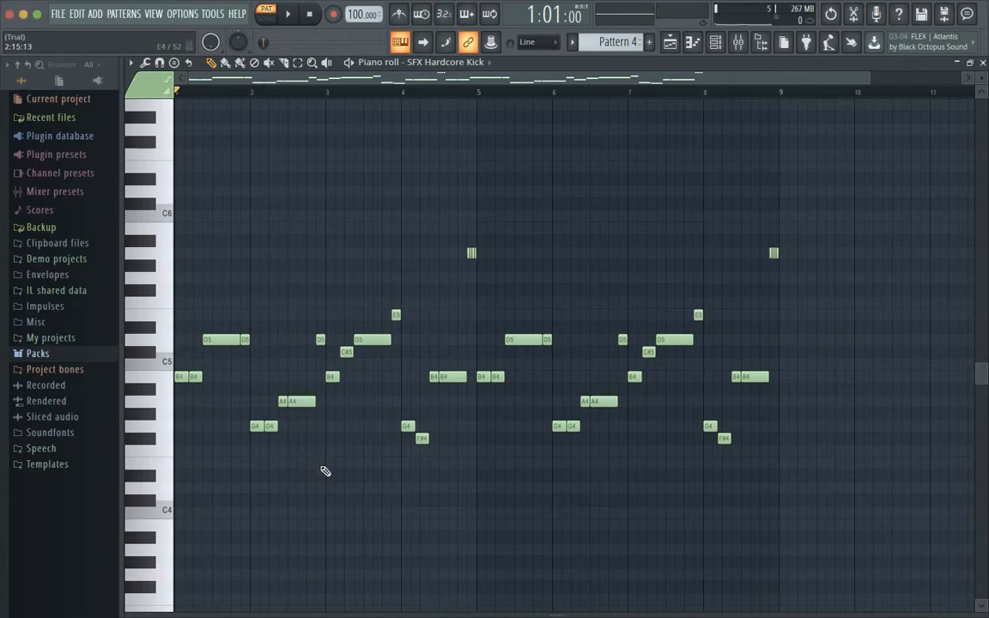
pyautogui.press('space')
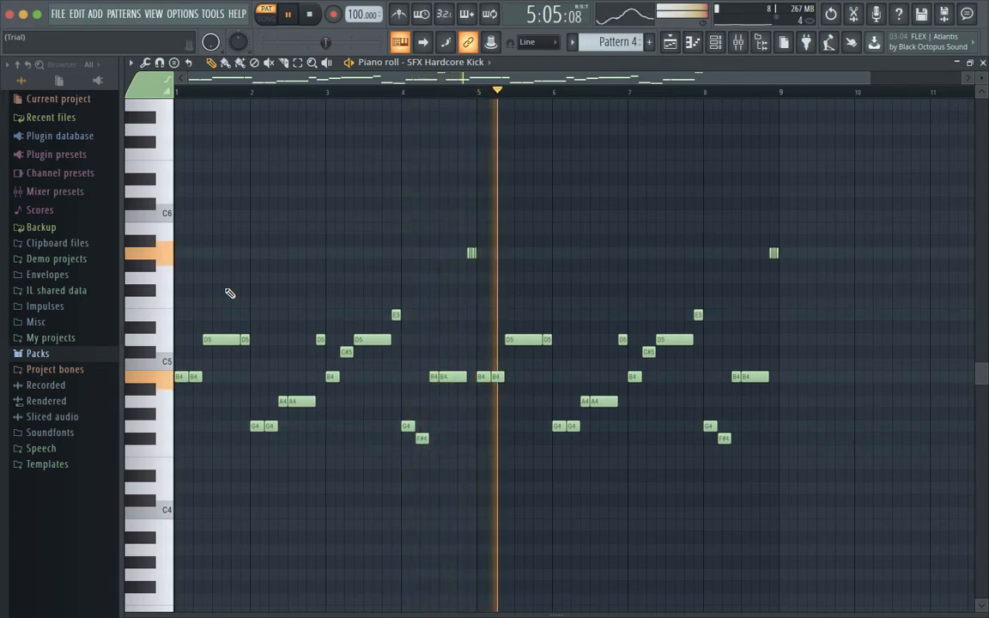
pyautogui.press('space')
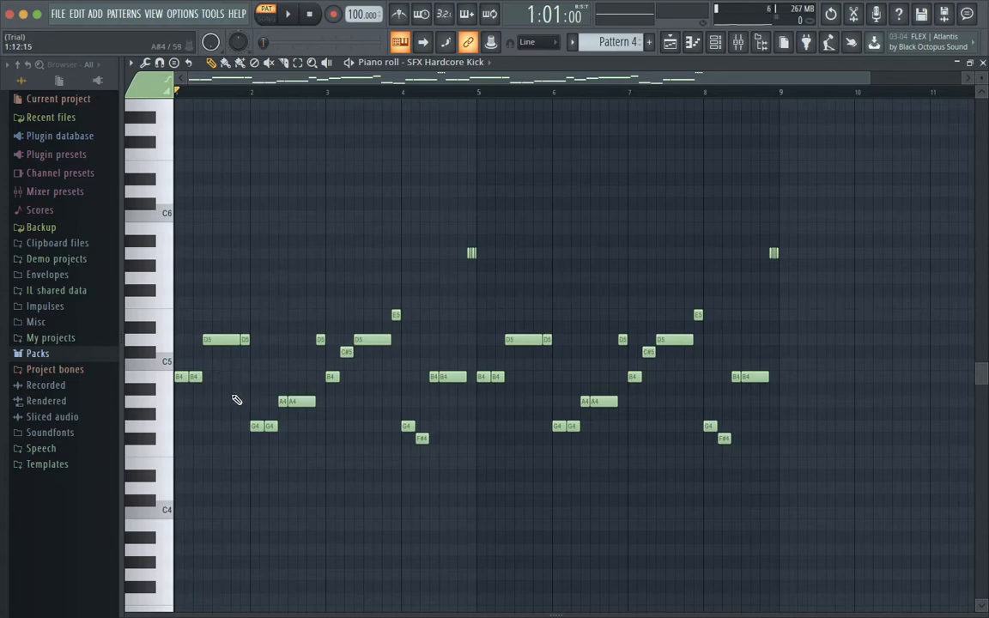
pyautogui.moveTo(241, 395); pyautogui.dragTo(3, 276)
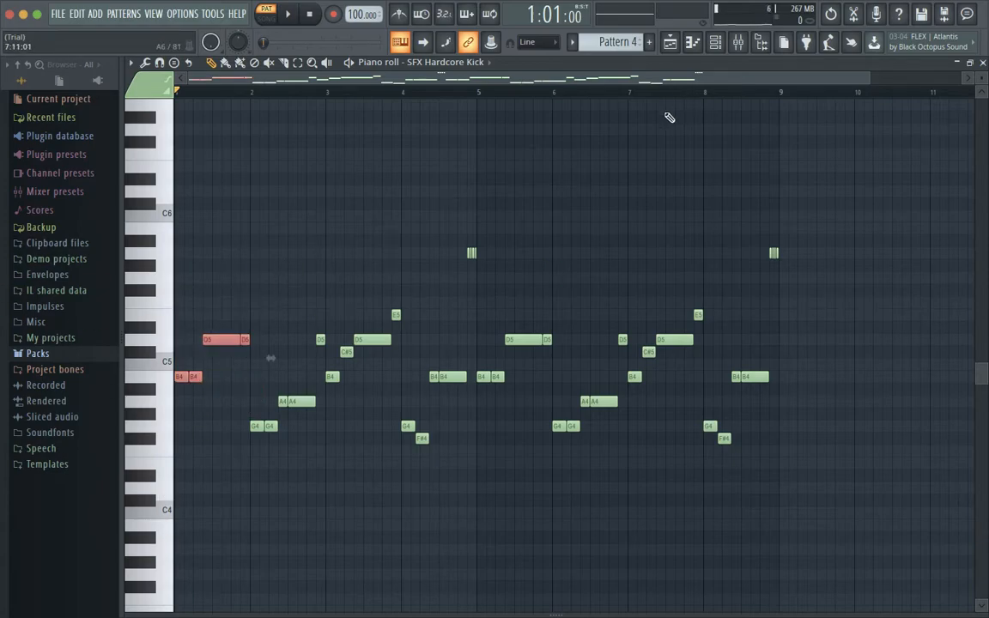
pyautogui.click(228, 259)
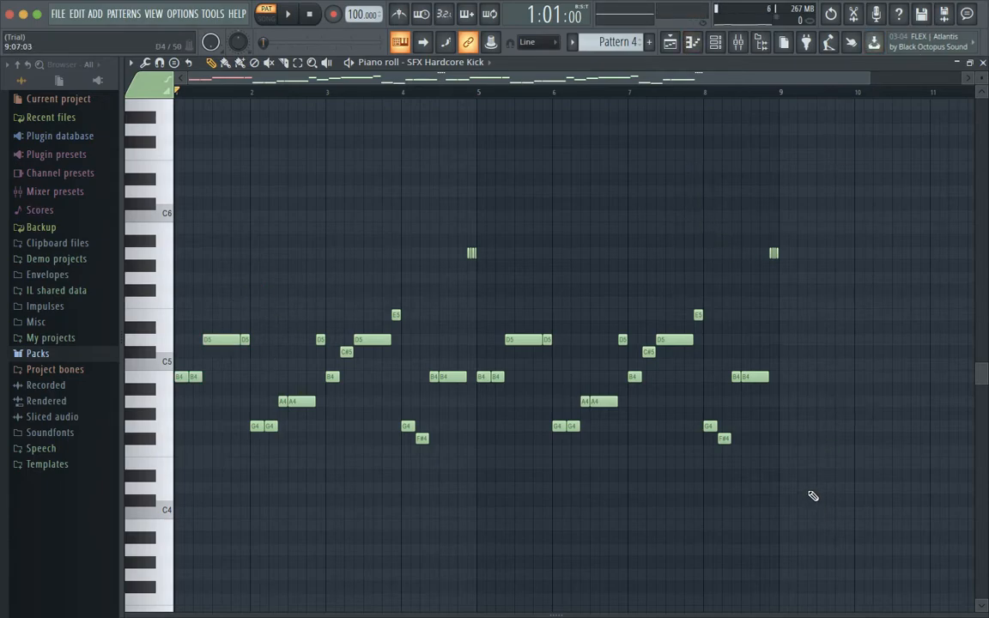
# Step: Audition all SFX Hardcore Kick notes one octave higher, move them back down an octave and close the piano roll
pyautogui.moveTo(796, 488); pyautogui.dragTo(5, 244)
pyautogui.hotkey('ctrl', 'Up')
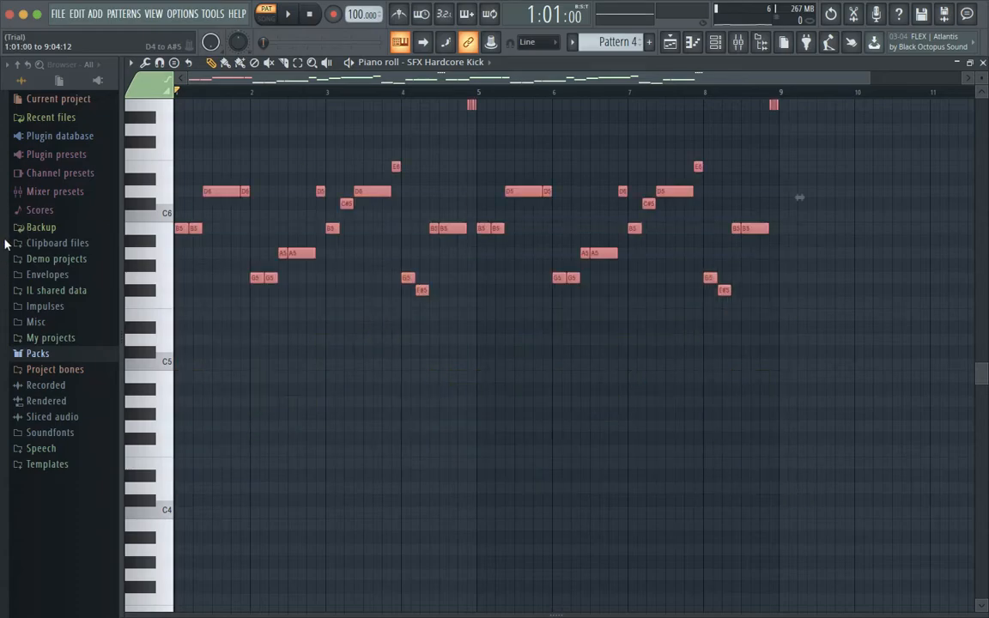
pyautogui.press('space')
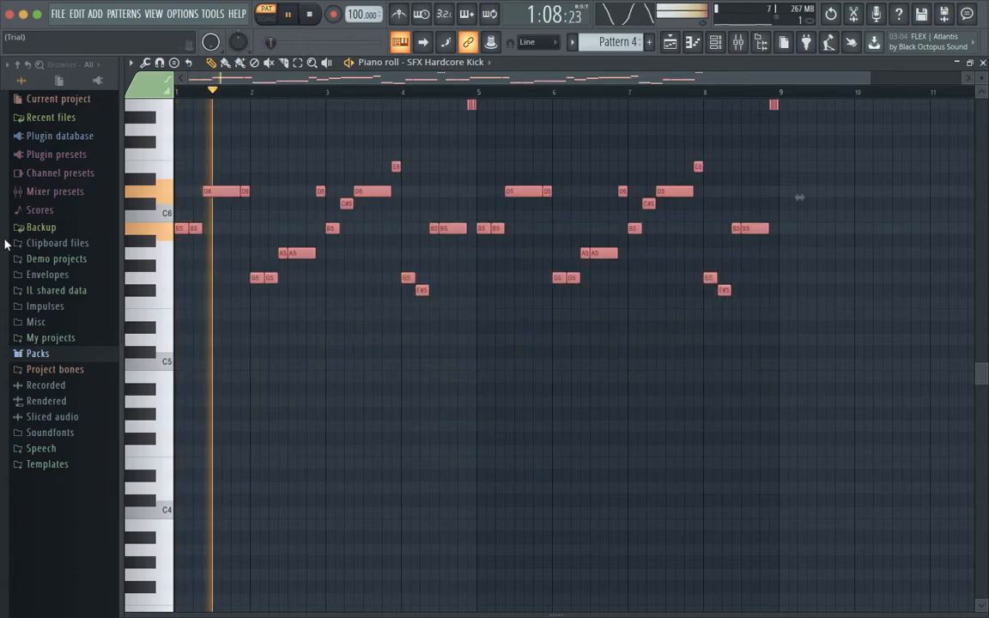
pyautogui.hotkey('ctrl', 'Down')
pyautogui.press('space')
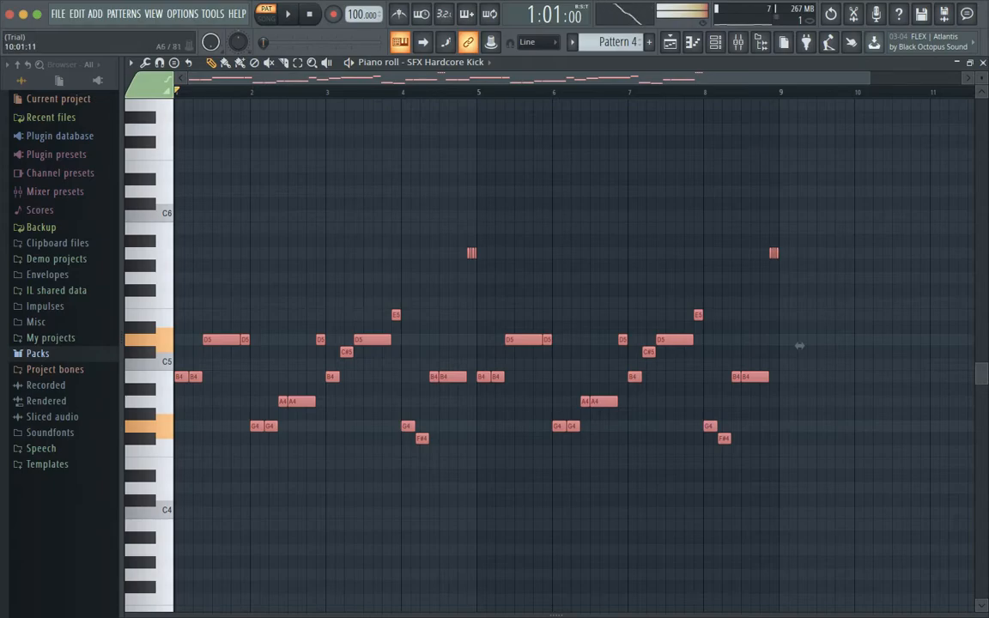
pyautogui.press('Escape')
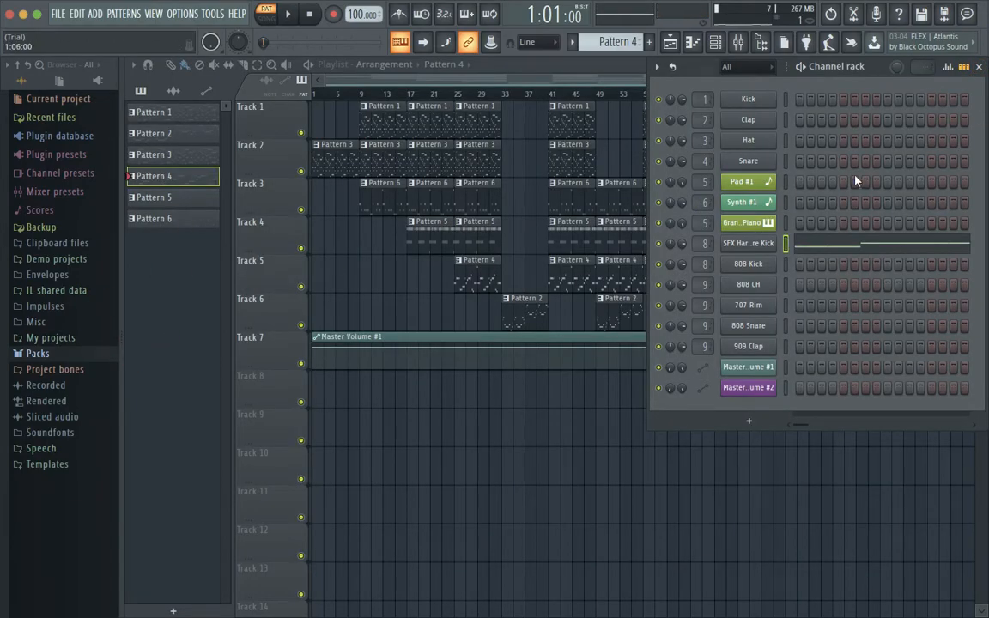
# Step: Reopen the SFX Hardcore Kick piano roll of Pattern 4, select all of its notes and close it again
pyautogui.moveTo(495, 616)
pyautogui.click(819, 247)
pyautogui.moveTo(847, 479); pyautogui.dragTo(14, 175)
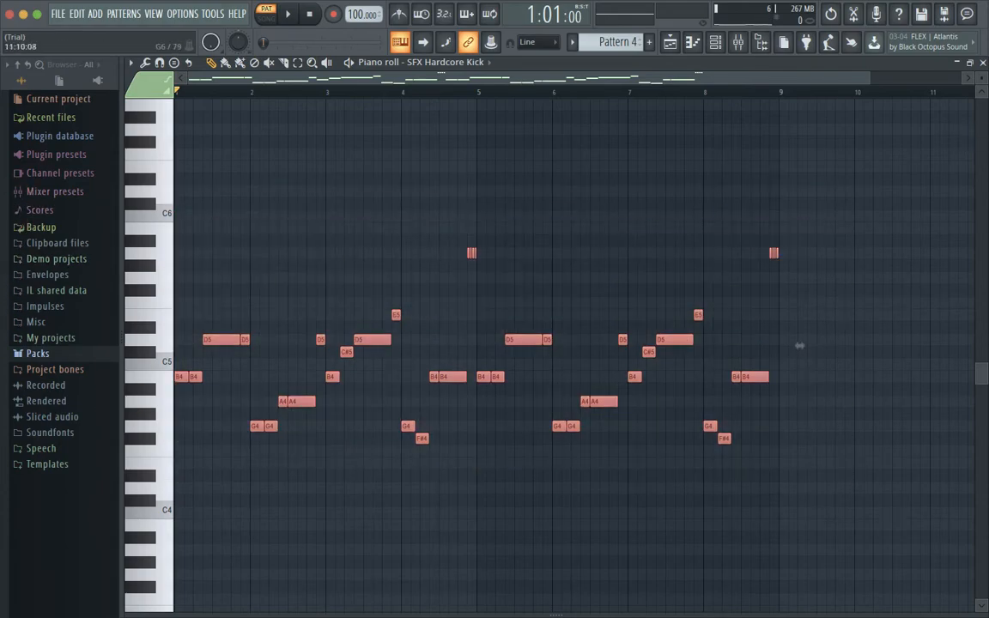
pyautogui.press('Escape')
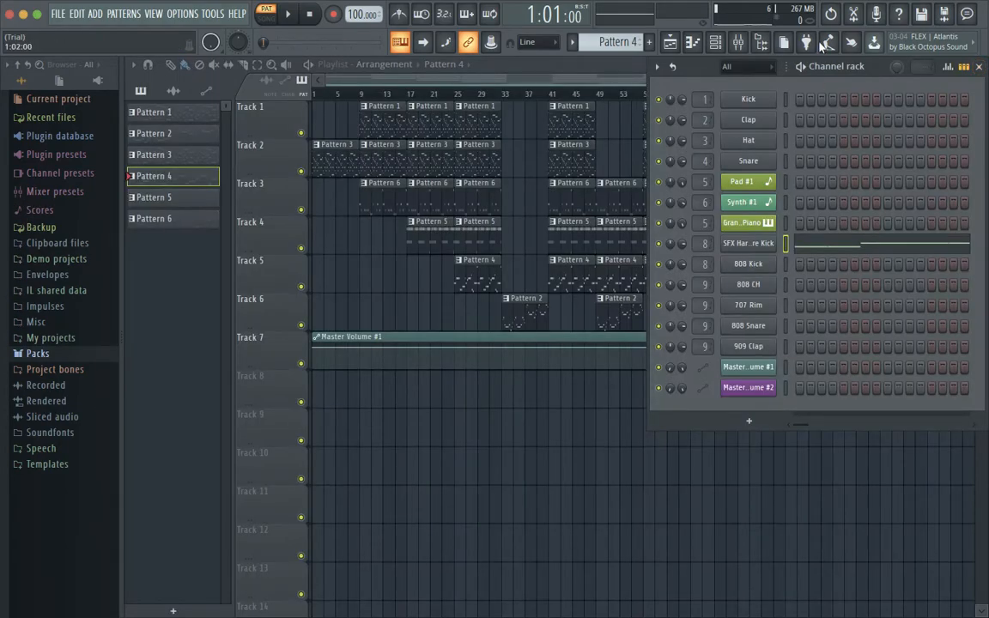
# Step: Select Pattern 6, open its 808 Kick piano roll and play the pattern
pyautogui.click(624, 43)
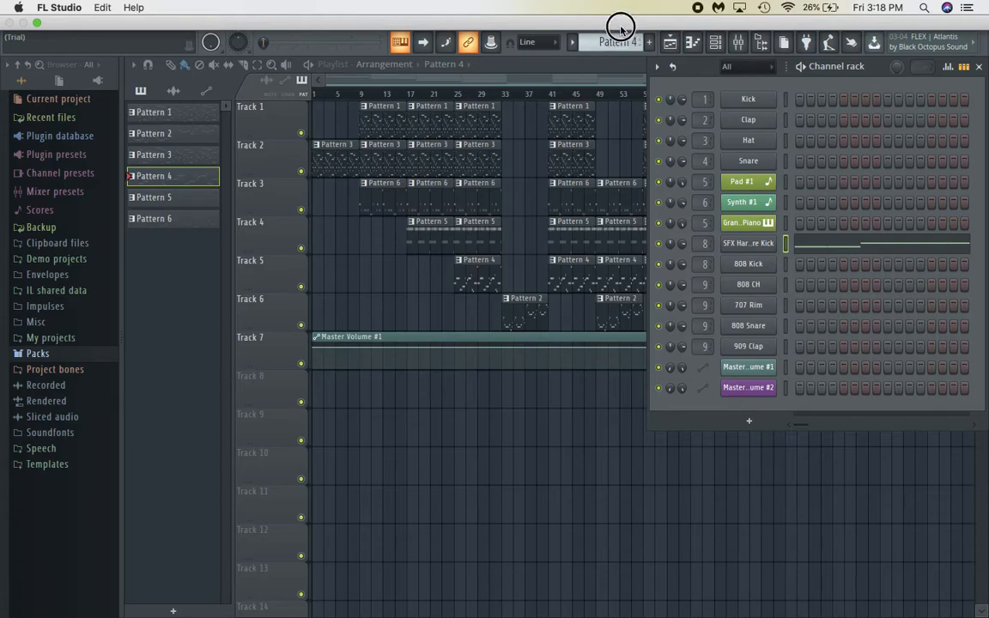
pyautogui.scroll(-2, 623, 47)
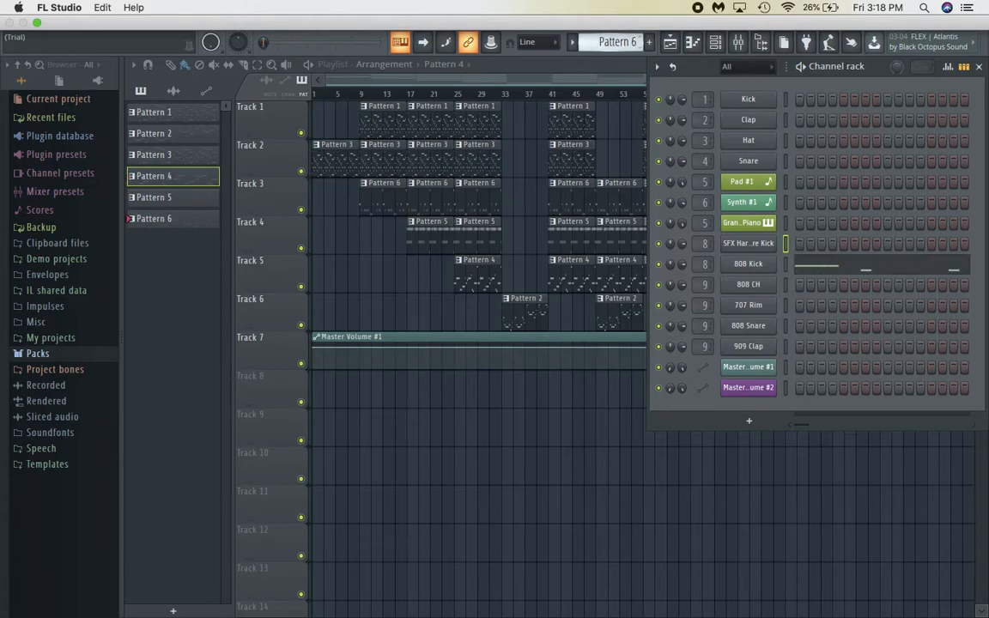
pyautogui.click(879, 269)
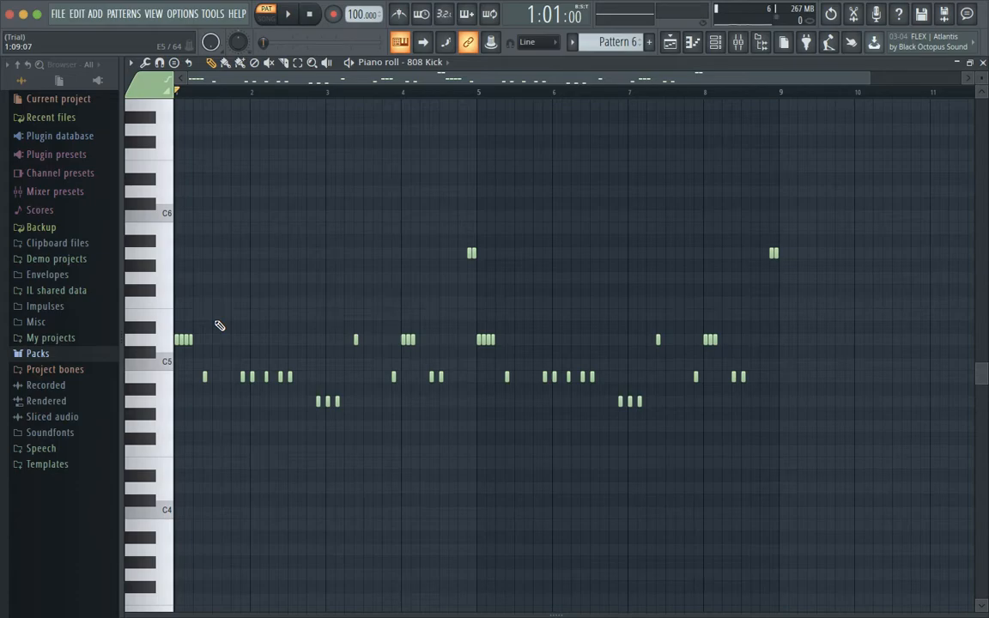
pyautogui.press('space')
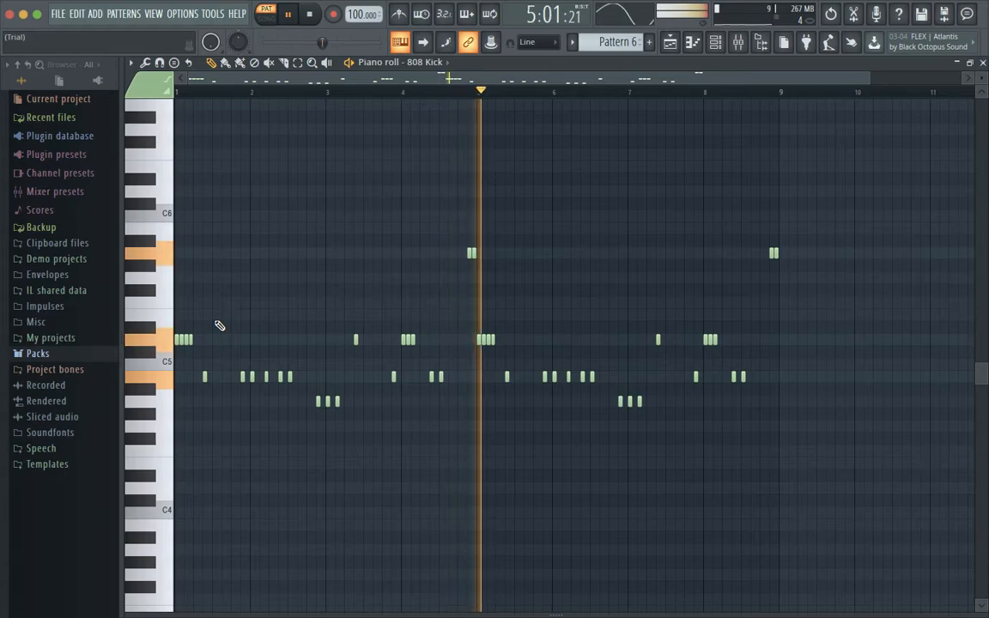
# Step: Stop playing Pattern 6, check the beat-making video in Chrome, and return to FL Studio to close the 808 Kick piano roll
pyautogui.press('space')
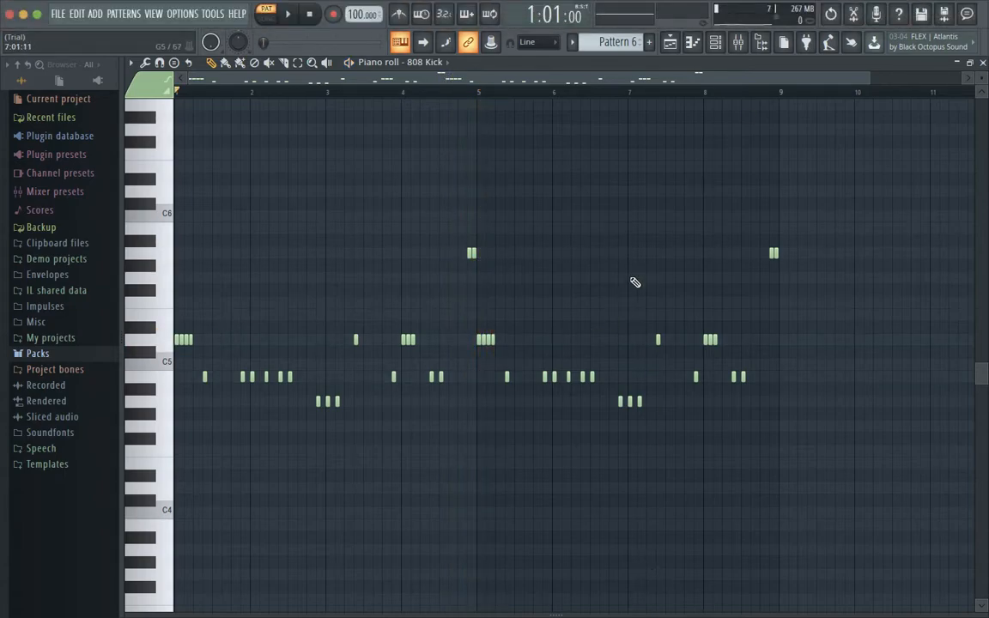
pyautogui.hotkey('ctrl', 'Left')
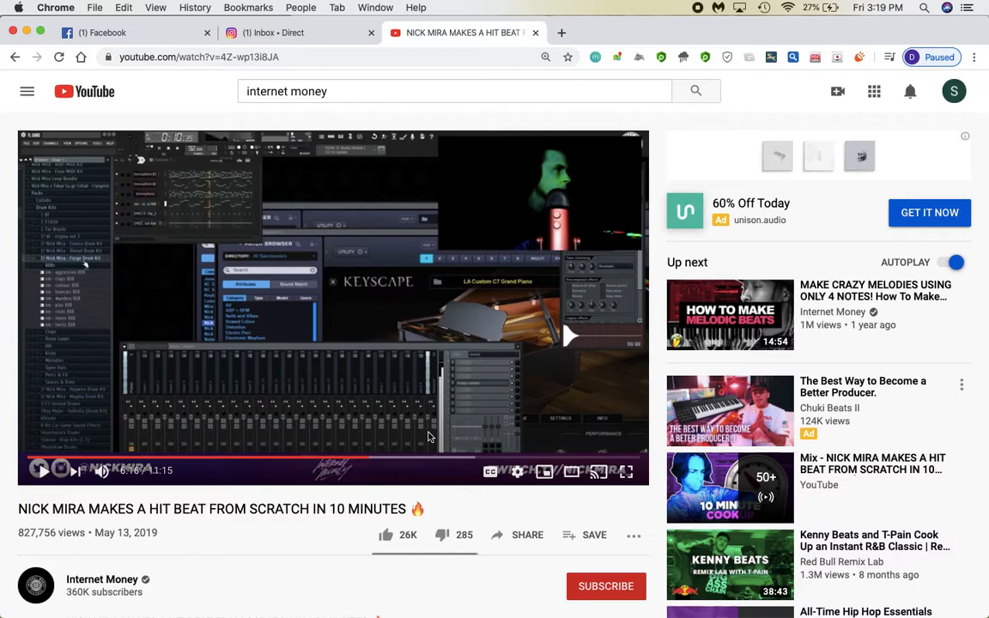
pyautogui.hotkey('ctrl', 'Right')
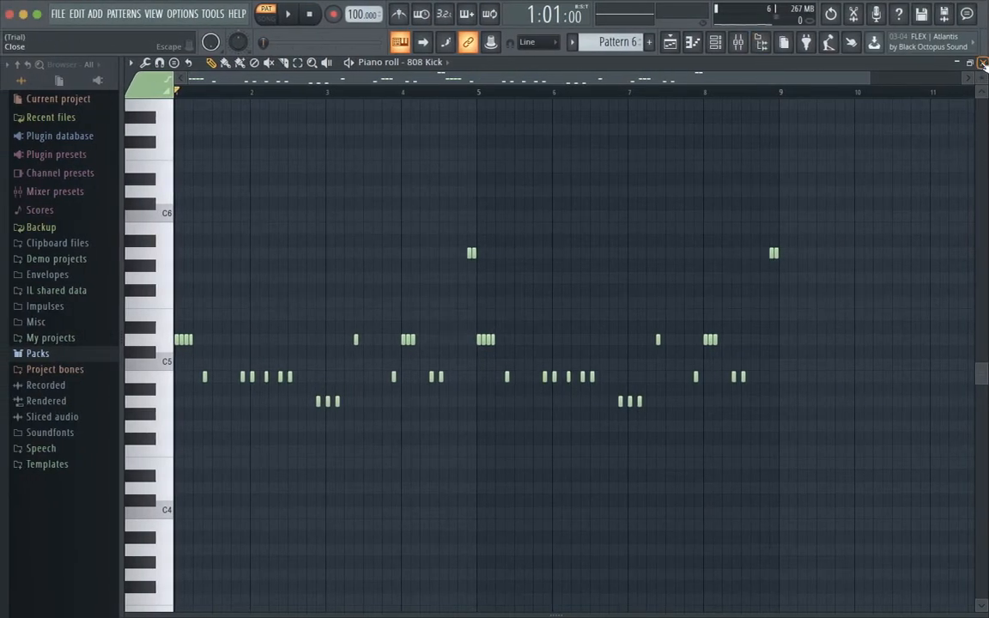
pyautogui.click(983, 64)
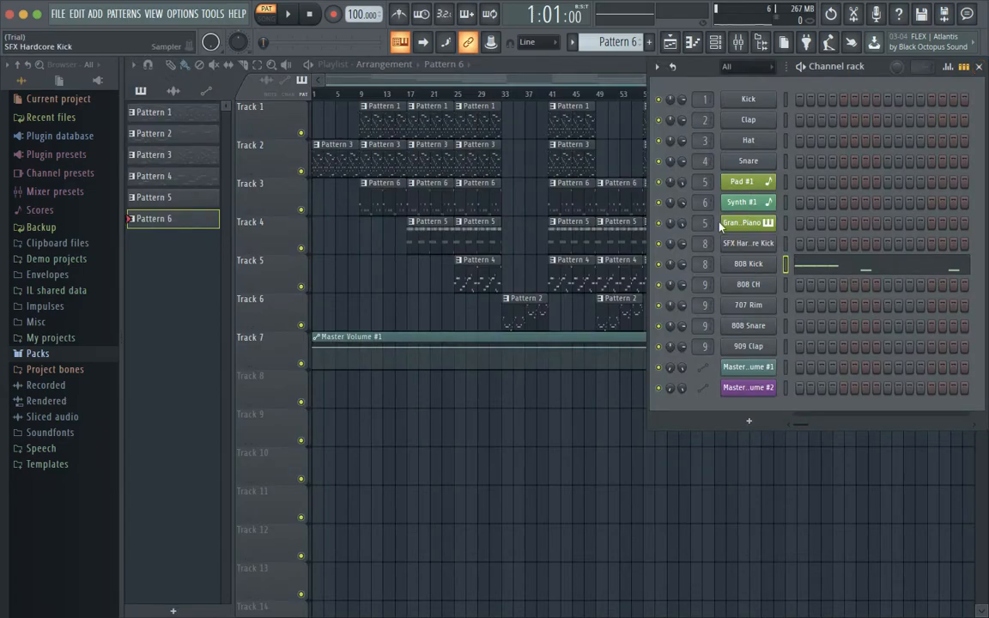
# Step: Select Pattern 5 and open the piano roll of its 808 CH channel
pyautogui.moveTo(621, 42); pyautogui.dragTo(621, 51)
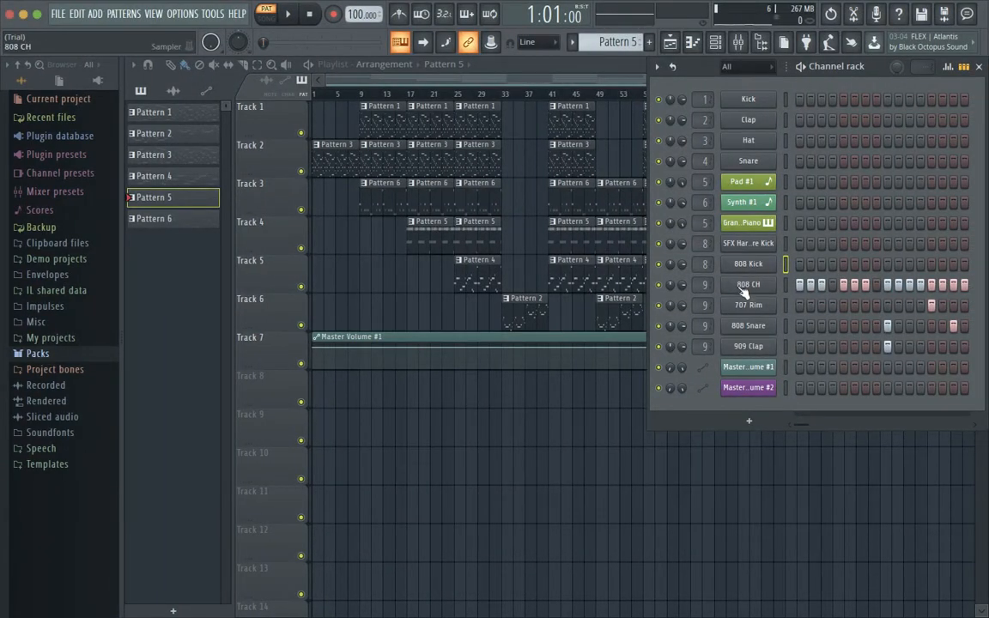
pyautogui.click(743, 288)
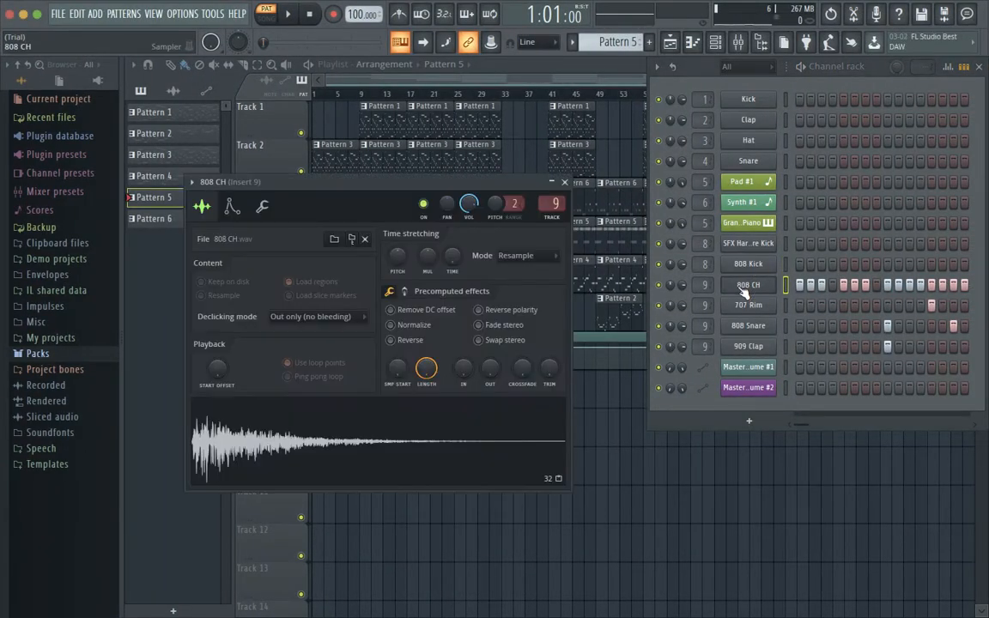
pyautogui.click(564, 183)
pyautogui.rightClick(744, 283)
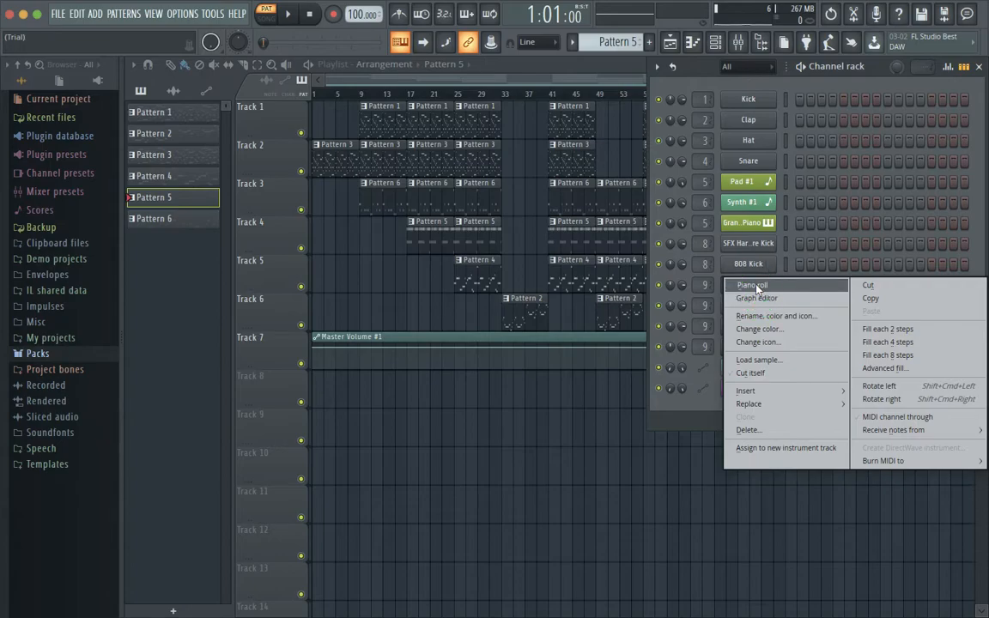
pyautogui.click(753, 285)
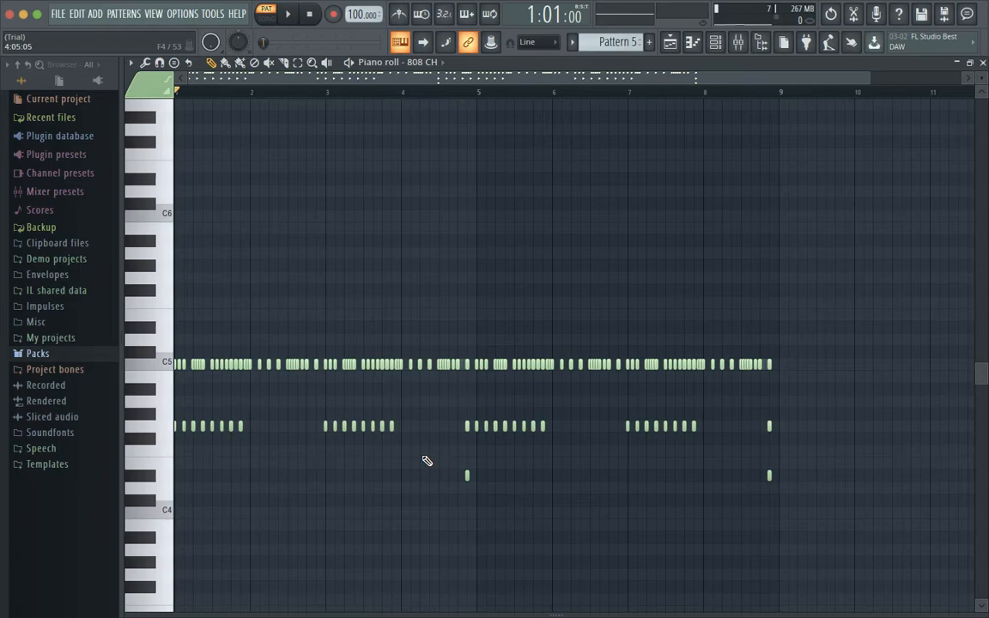
# Step: Play Pattern 5 with the 808 CH notes in view, stop it and close the piano roll
pyautogui.press('space')
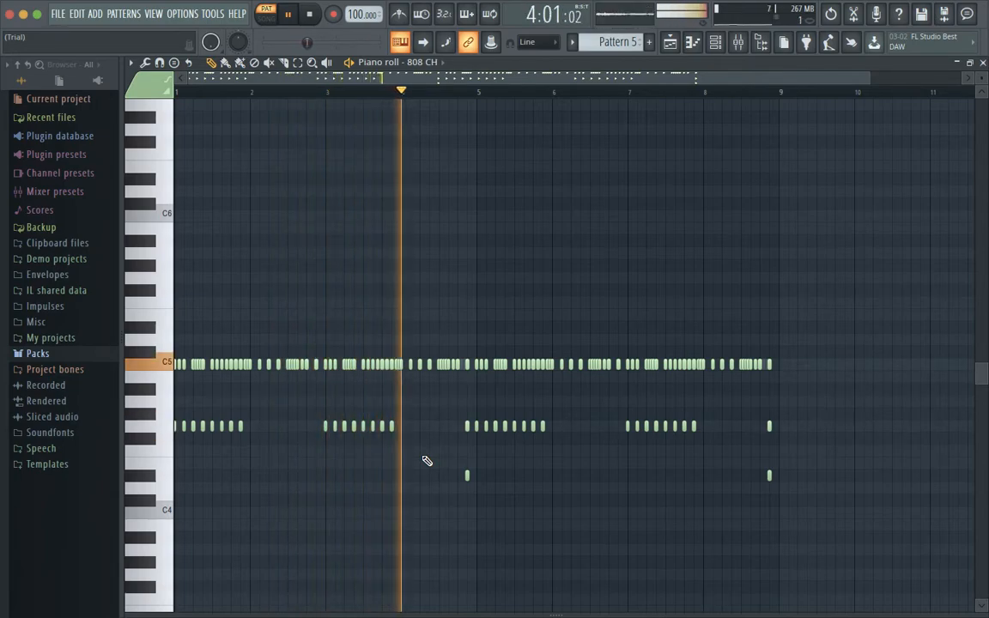
pyautogui.press('space')
pyautogui.click(983, 63)
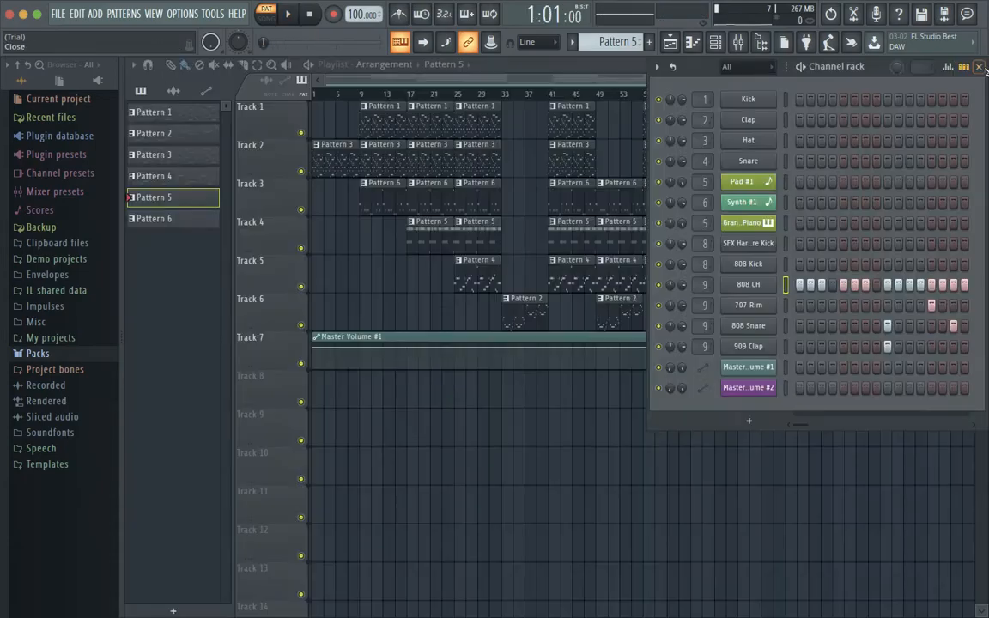
# Step: View the 707 Rim notes of Pattern 5 in the piano roll and close it
pyautogui.rightClick(748, 305)
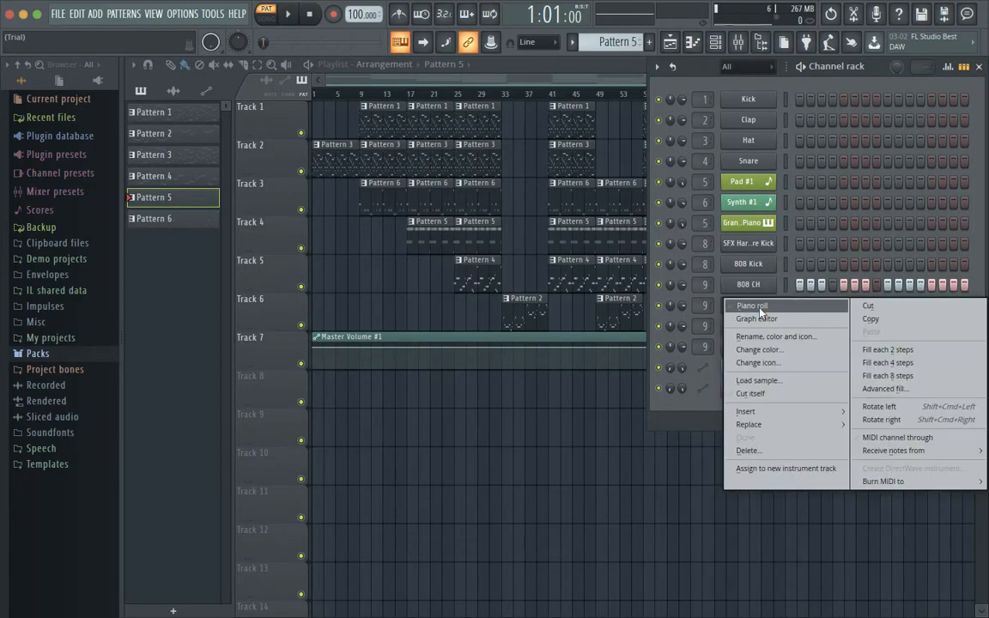
pyautogui.click(683, 275)
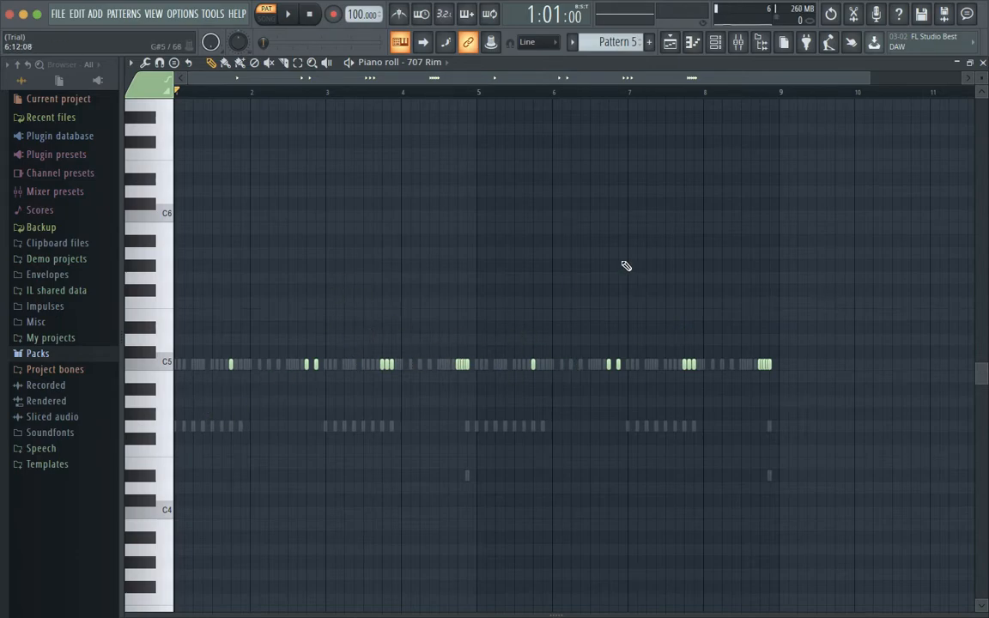
pyautogui.click(983, 62)
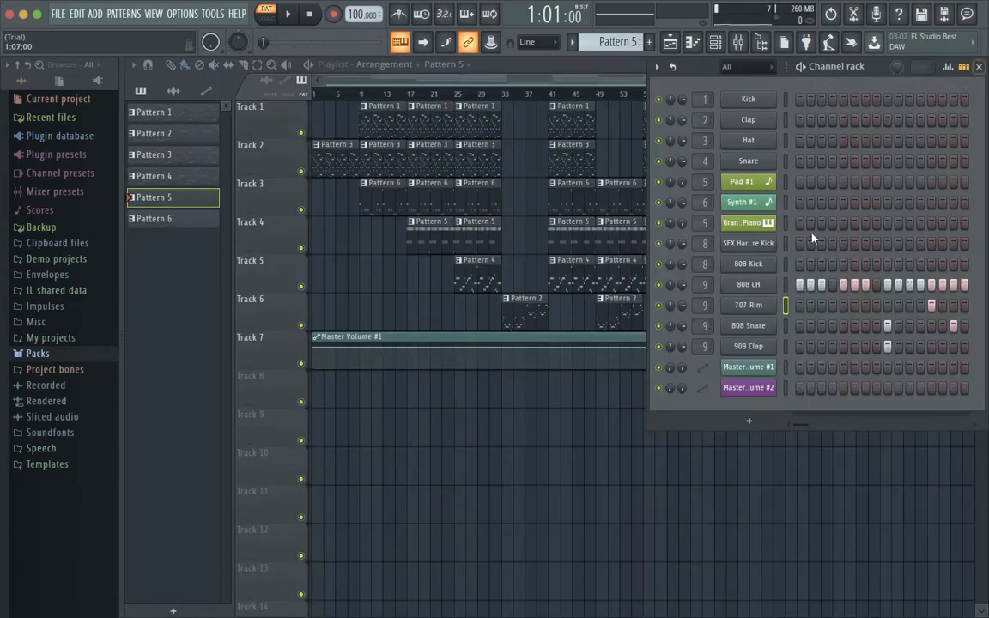
# Step: Open the 808 Snare piano roll of Pattern 5, play the pattern, stop it and close the piano roll
pyautogui.rightClick(753, 327)
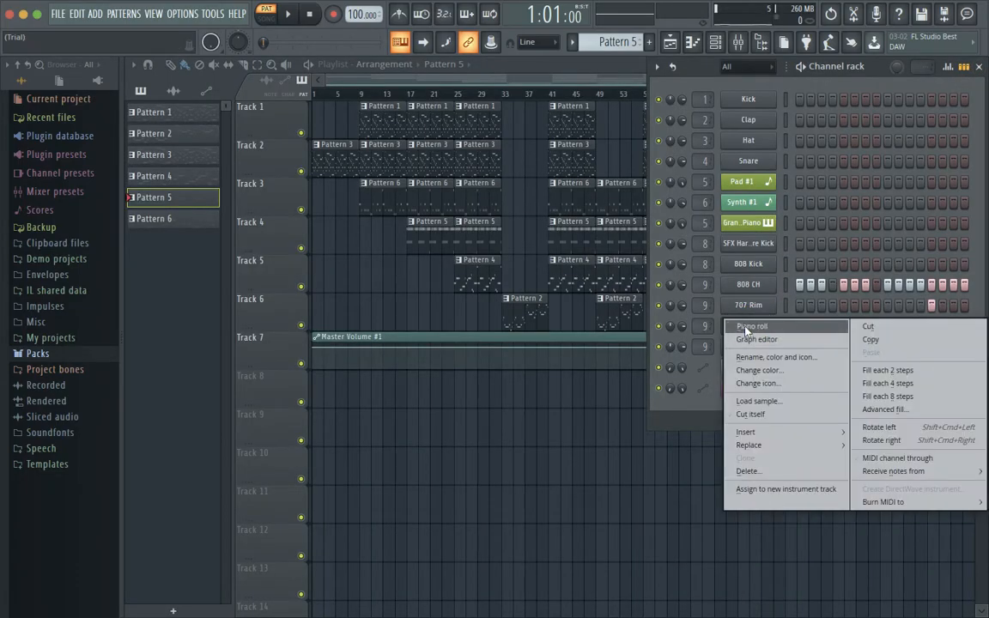
pyautogui.click(744, 329)
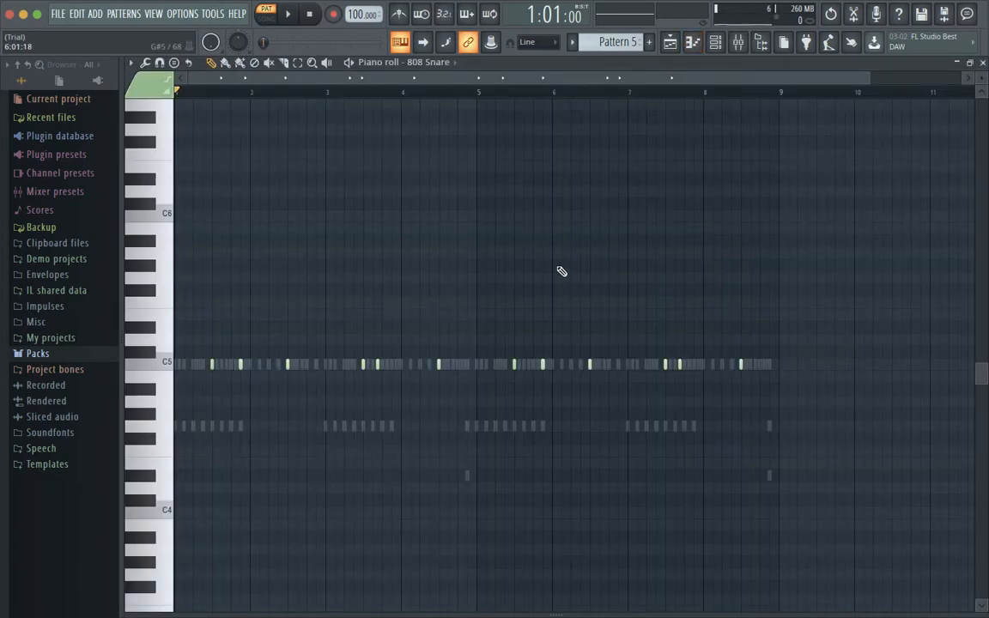
pyautogui.press('space')
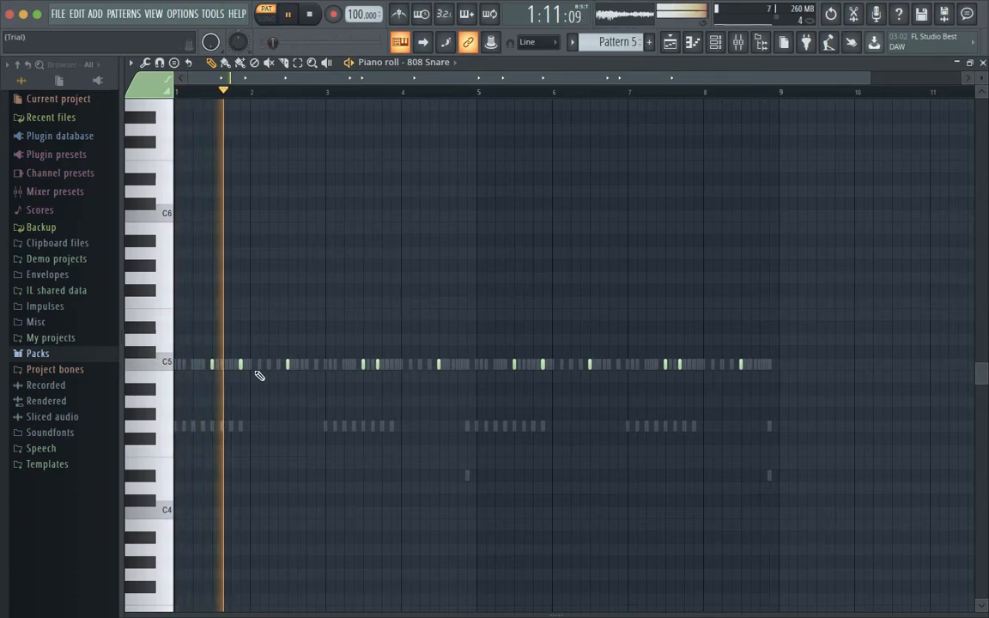
pyautogui.press('space')
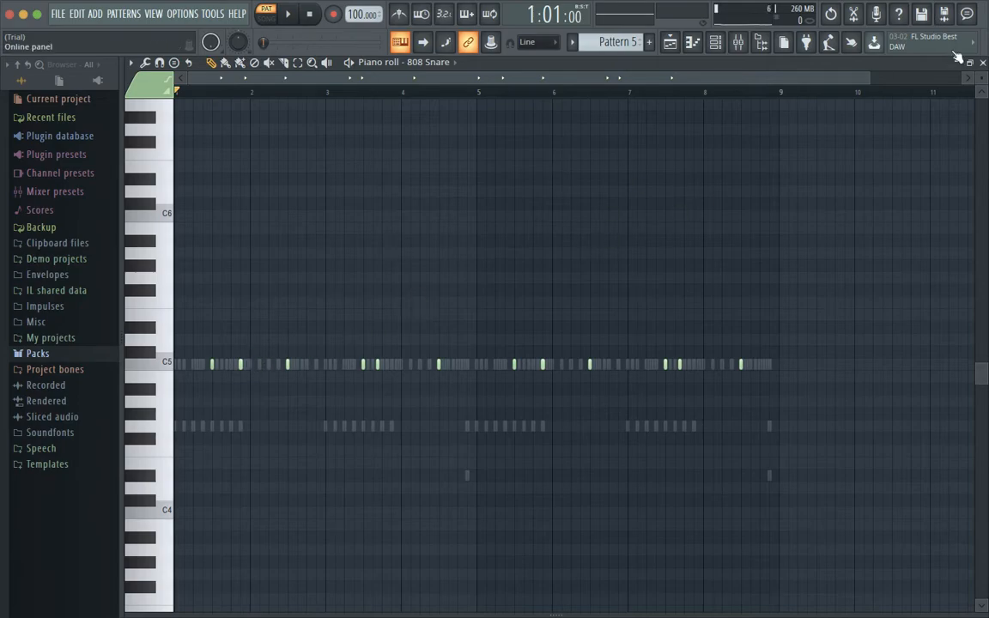
pyautogui.click(983, 62)
# Step: Open the 909 Clap piano roll of Pattern 5, play the pattern and stop it
pyautogui.rightClick(735, 358)
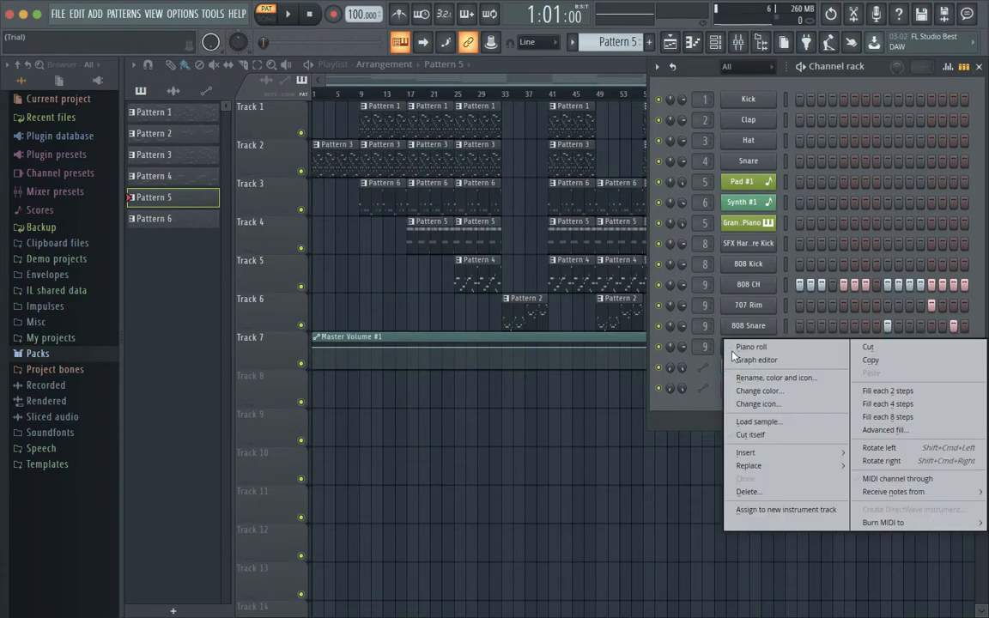
pyautogui.click(686, 346)
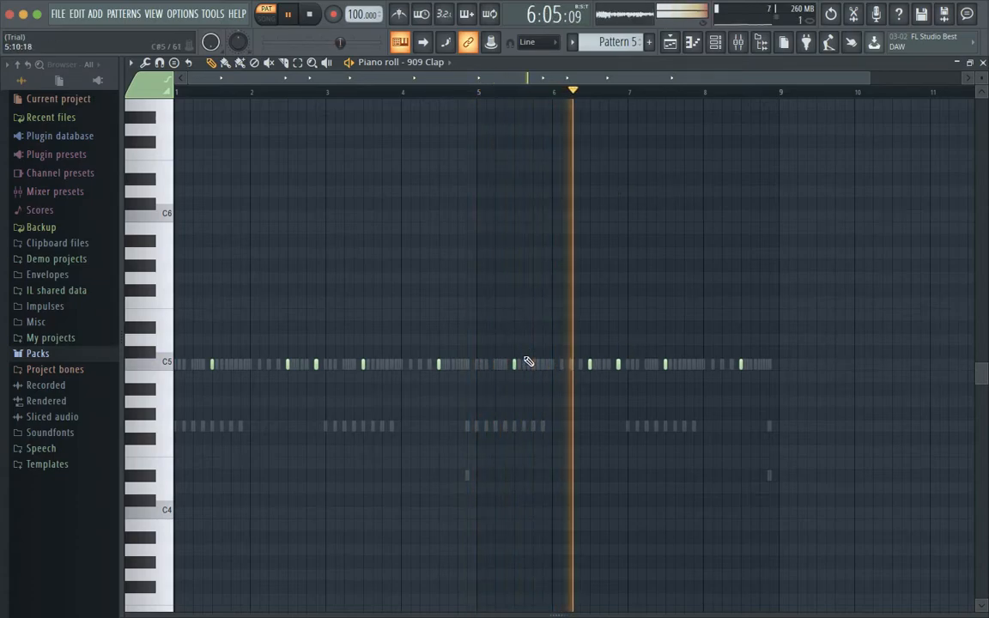
pyautogui.press('space')
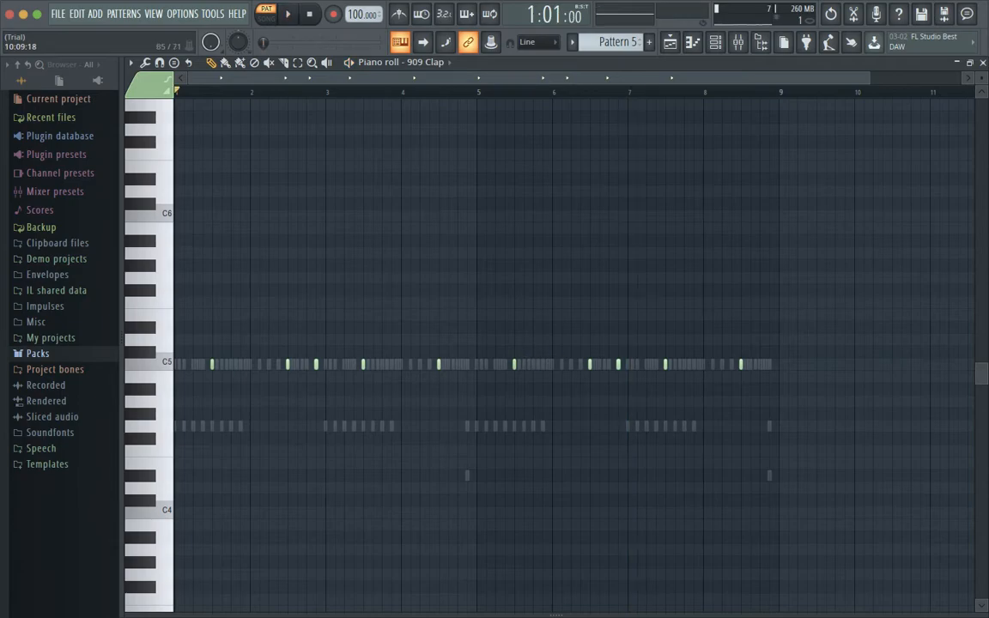
# Step: Return to the full playlist with Pattern 1 selected, closing the 909 Clap piano roll and the channel rack
pyautogui.click(983, 63)
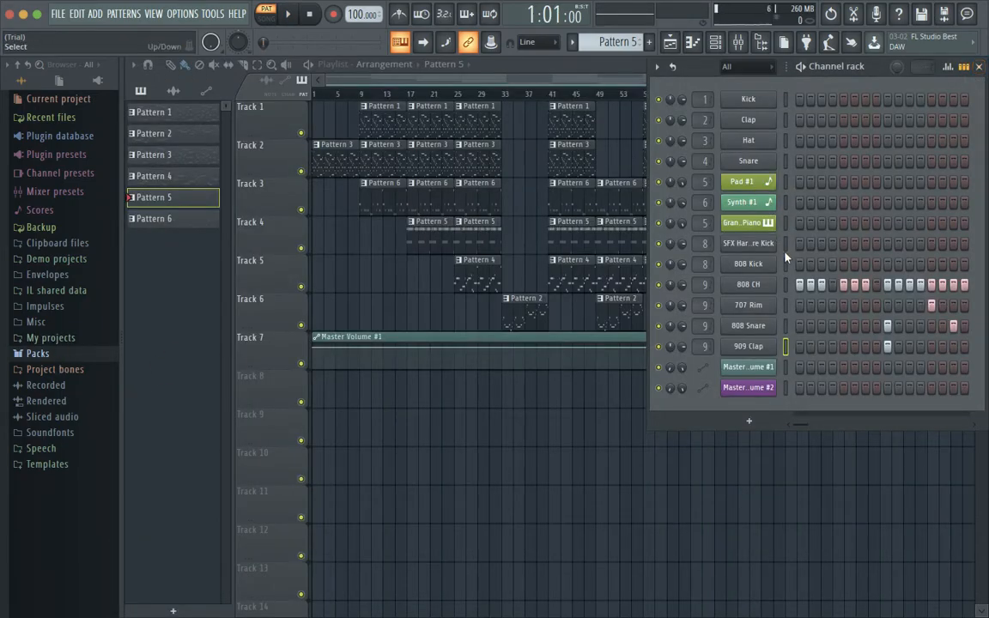
pyautogui.moveTo(631, 42); pyautogui.dragTo(631, 78)
pyautogui.click(979, 67)
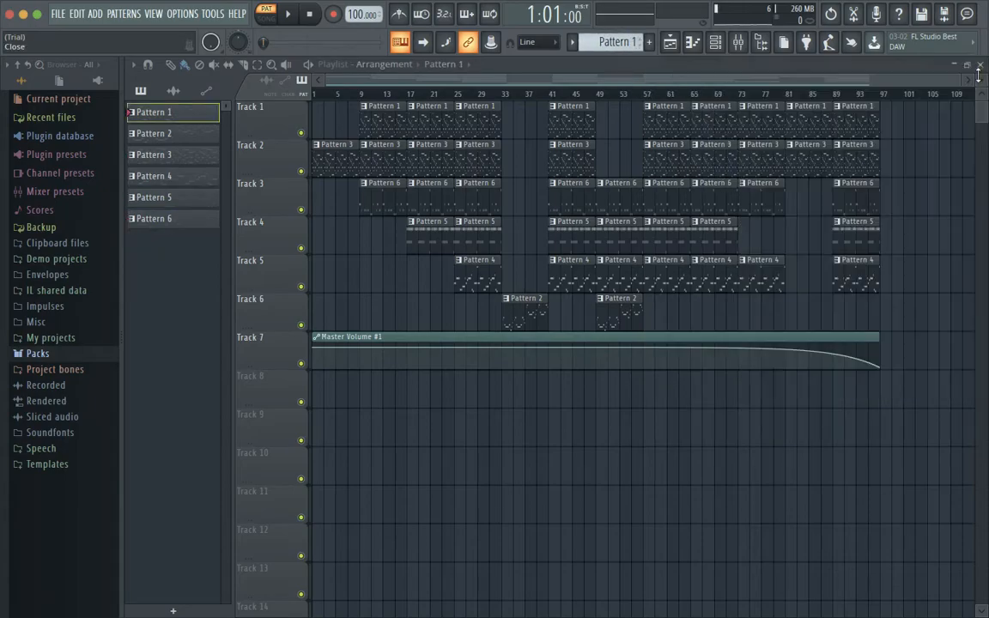
# Step: Switch to the YouTube video in Chrome and seek to the playlist arrangement section around 10:05
pyautogui.hotkey('ctrl', 'Left')
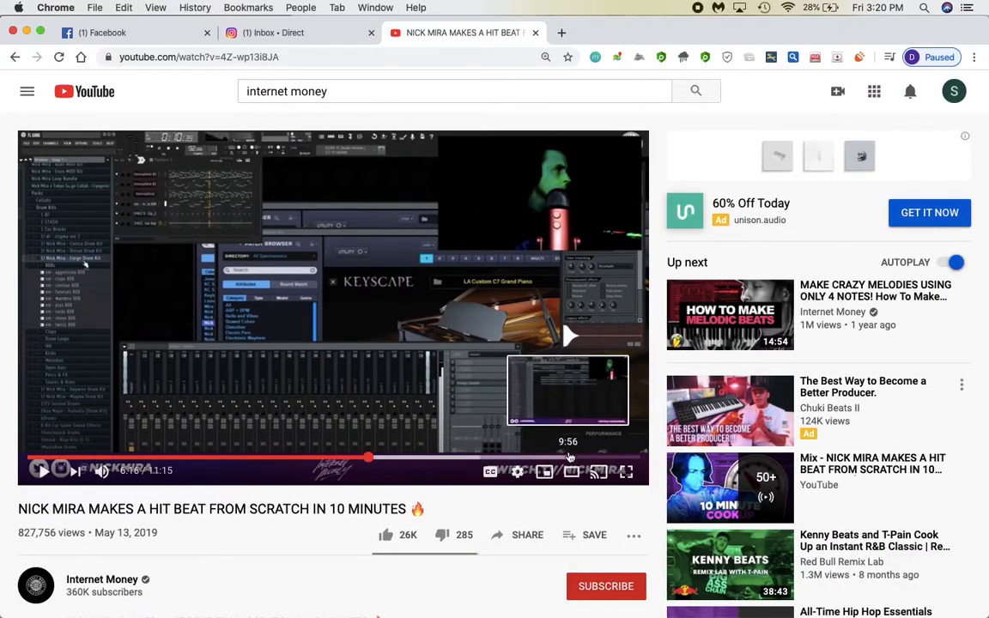
pyautogui.click(570, 457)
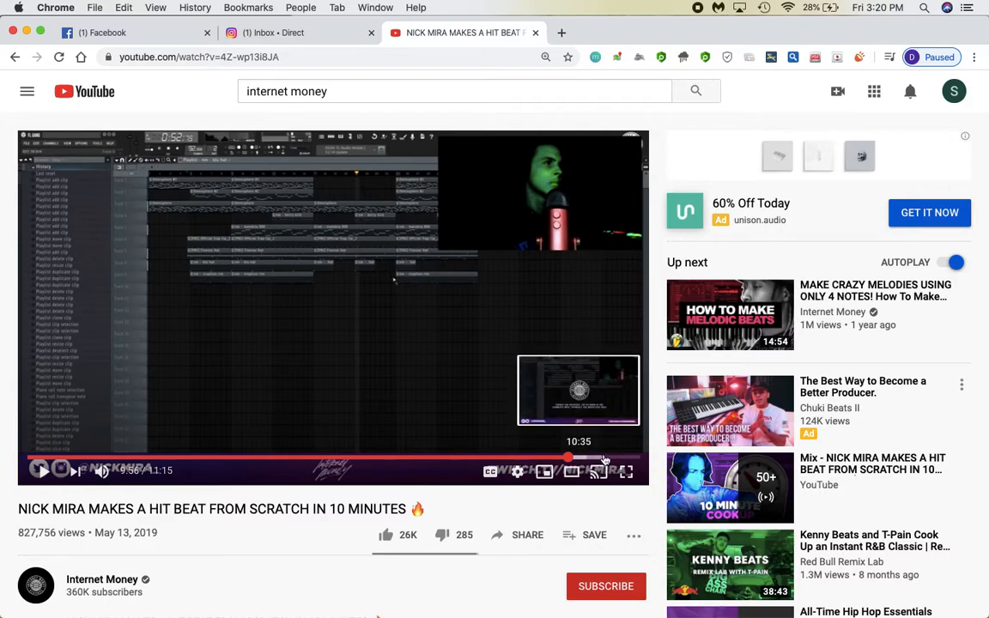
pyautogui.click(603, 461)
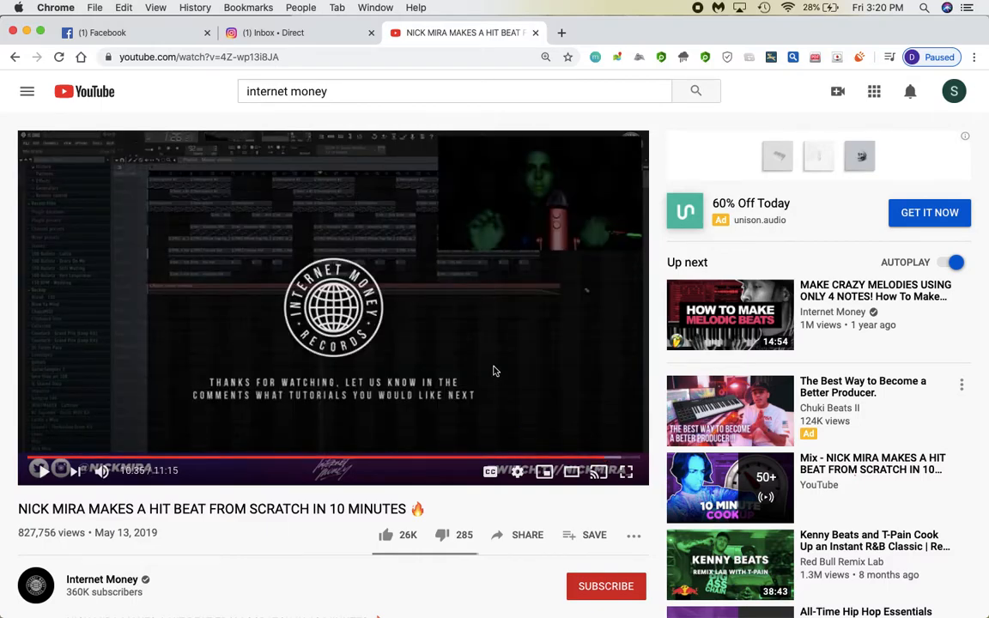
pyautogui.press('j')
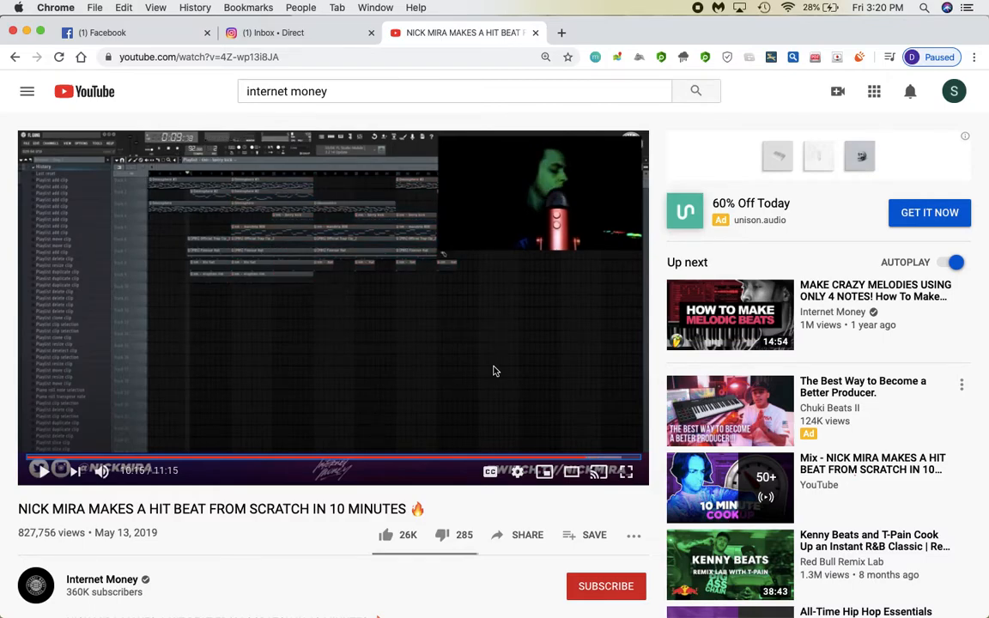
pyautogui.press('Left')
pyautogui.press('Left')
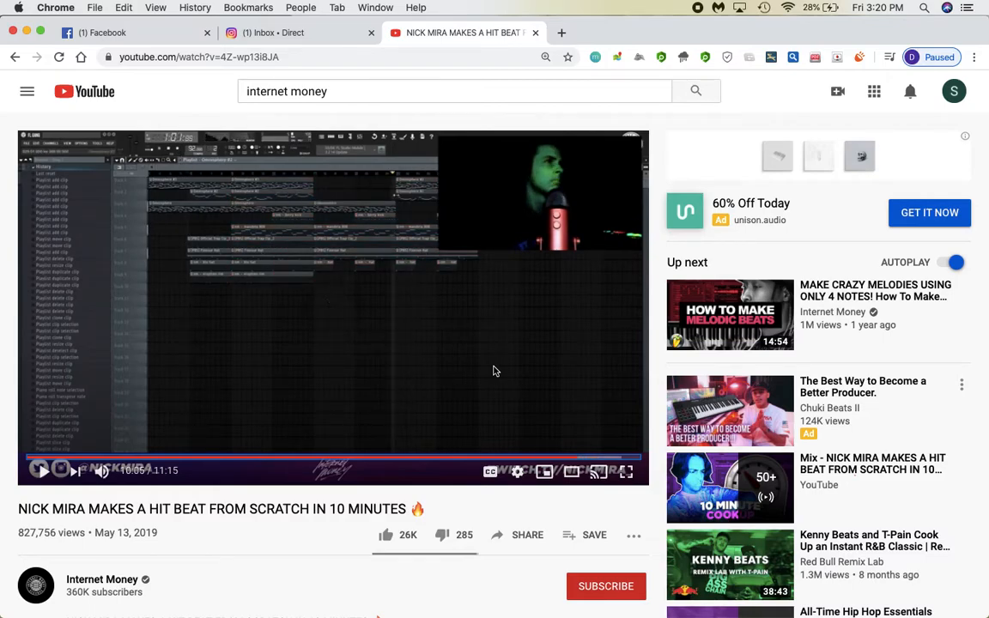
pyautogui.press('Left')
# Step: Play the arrangement section of the video, pausing and resuming it, and stop at the closing end screen
pyautogui.press('space')
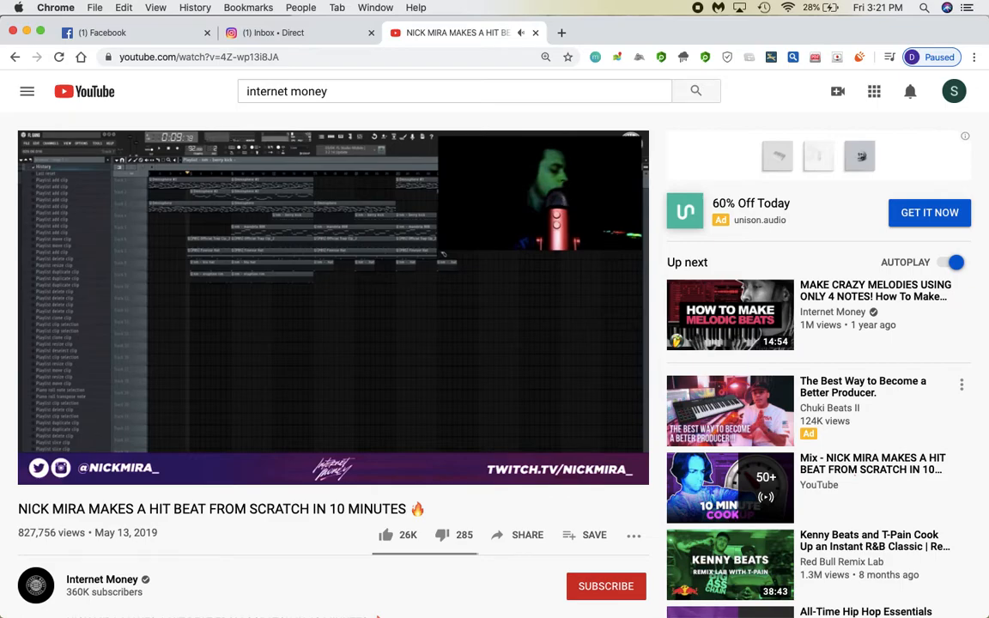
pyautogui.click(493, 371)
pyautogui.click(493, 371)
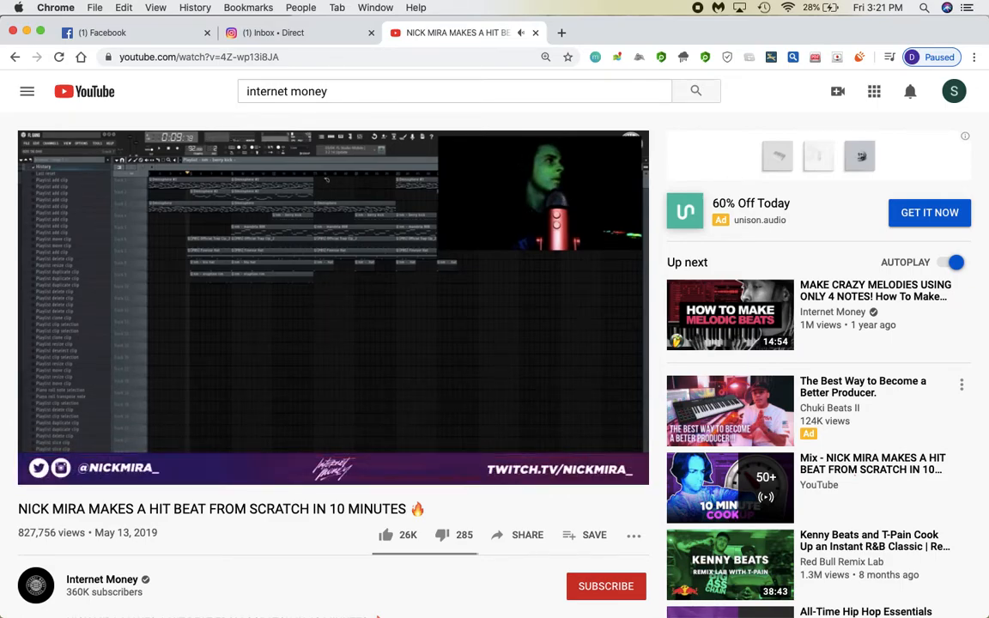
pyautogui.press('space')
pyautogui.press('space')
pyautogui.press('space')
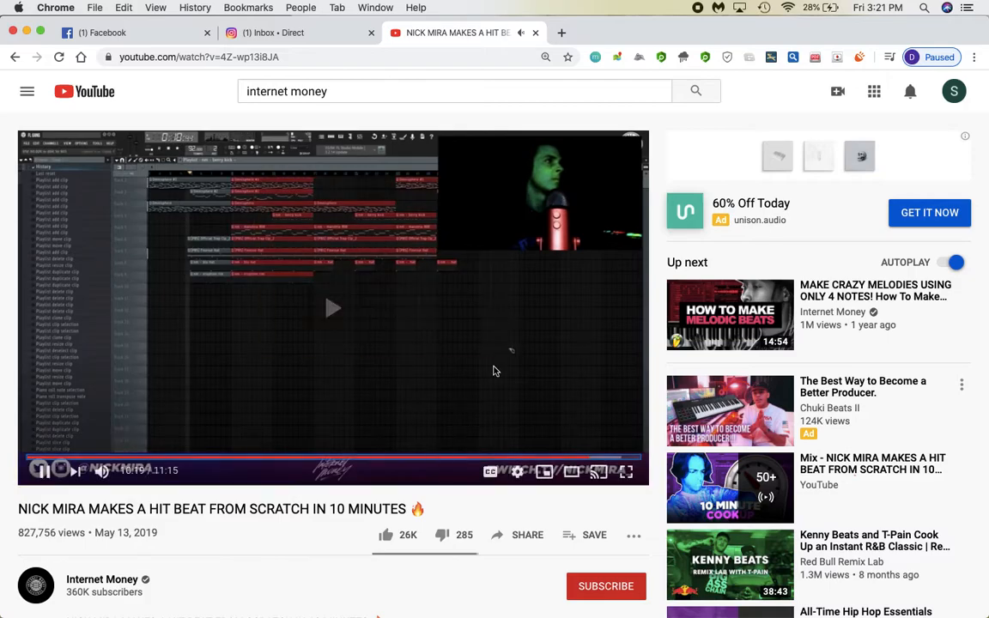
pyautogui.press('space')
pyautogui.press('space')
pyautogui.press('space')
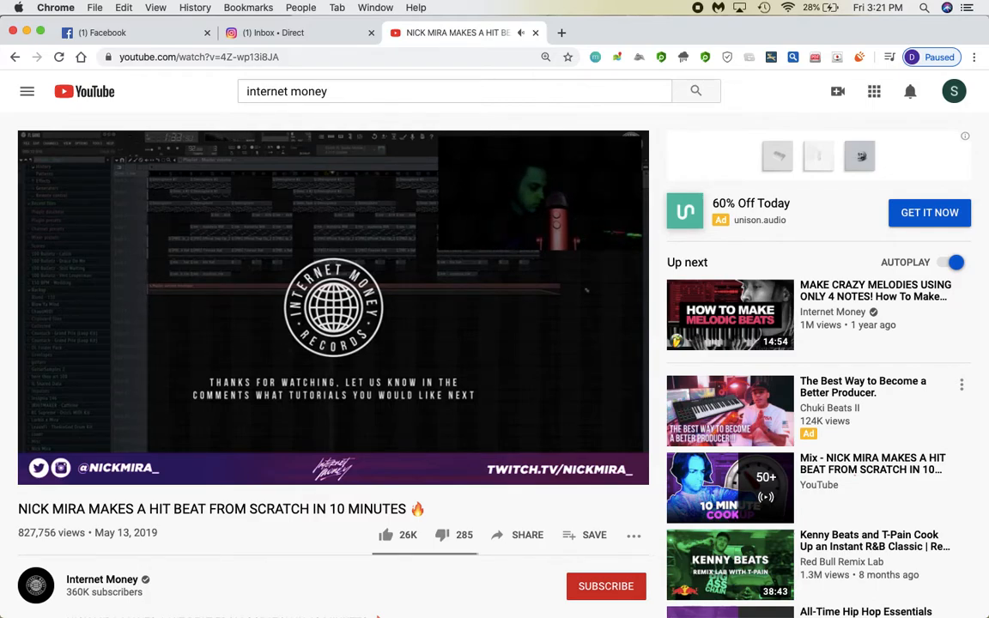
pyautogui.click(397, 226)
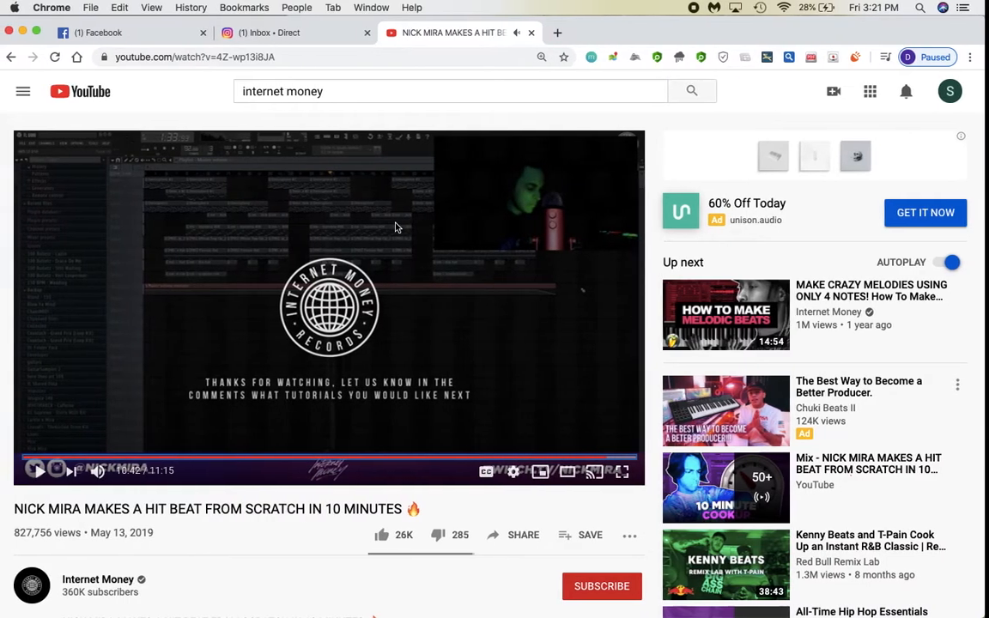
# Step: Return to FL Studio, switch playback to song mode and select the Master Volume #1 automation clip on Track 7
pyautogui.hotkey('ctrl', 'Right')
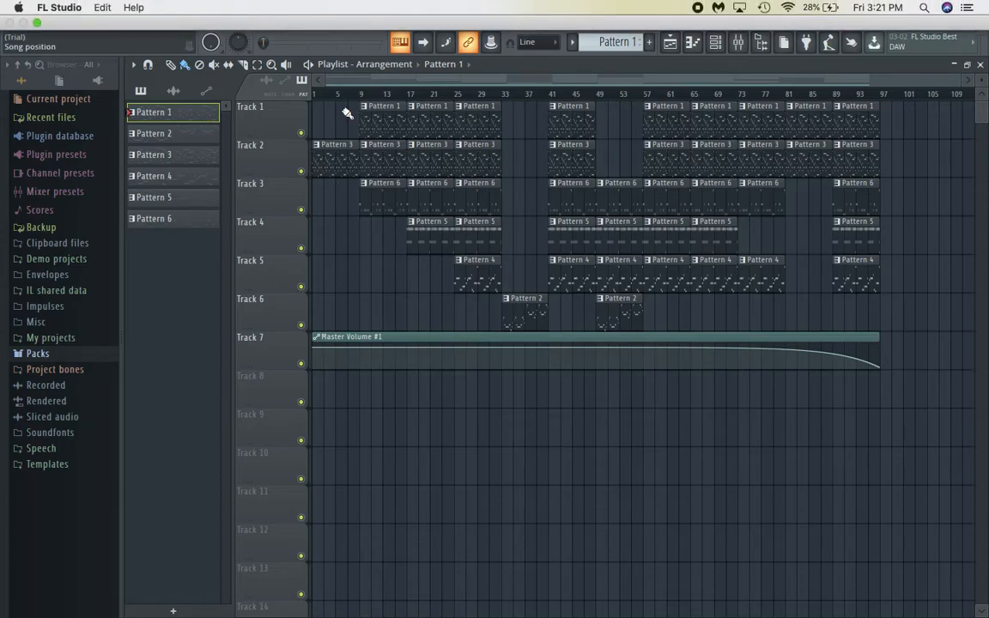
pyautogui.click(266, 19)
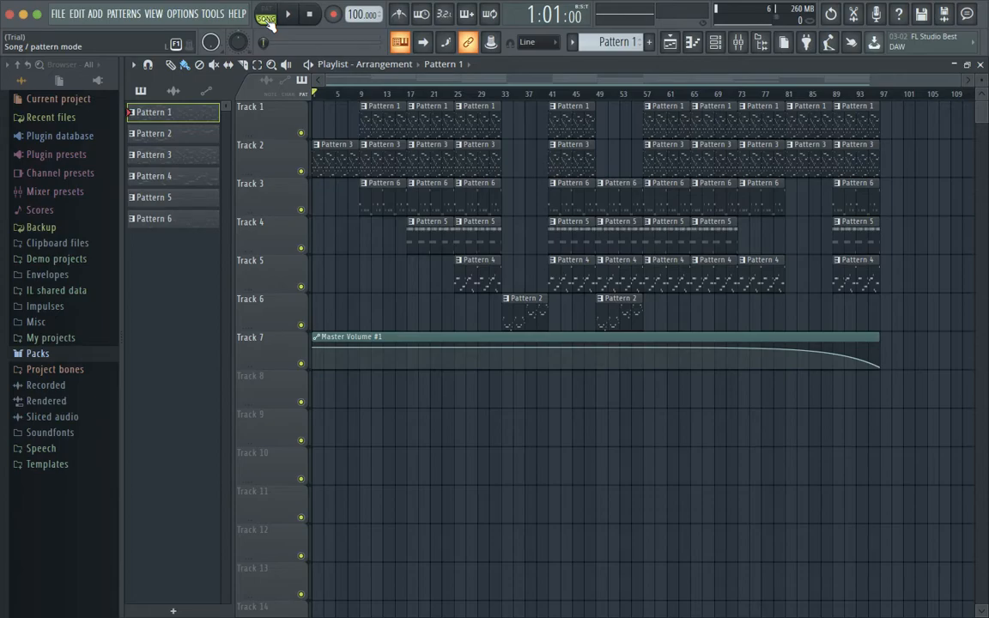
pyautogui.click(770, 336)
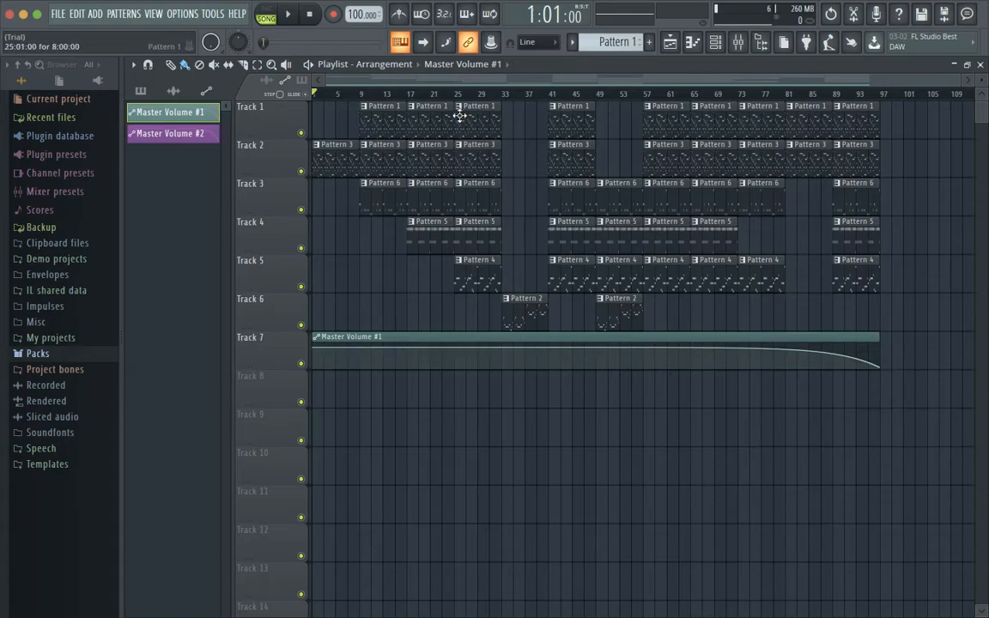
# Step: Open the mixer, select the Insert 1 track and bring up the channel rack alongside it
pyautogui.click(739, 43)
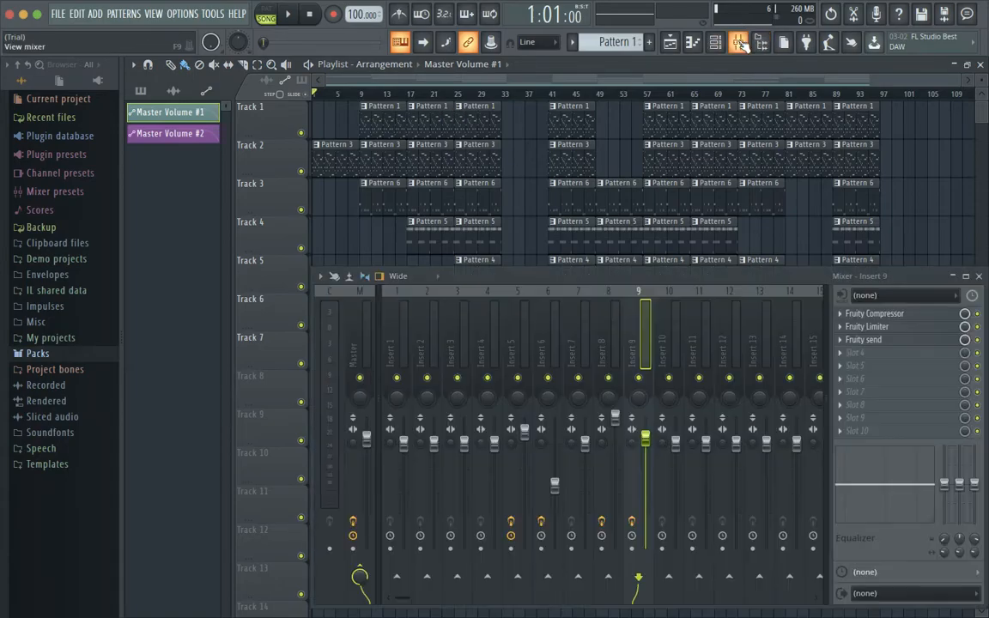
pyautogui.click(360, 327)
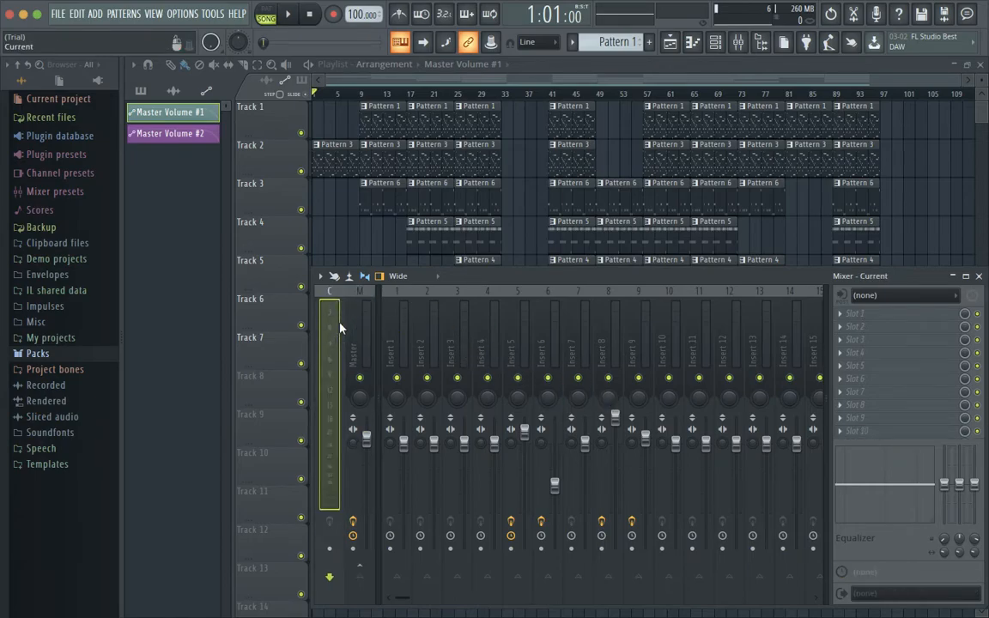
pyautogui.click(392, 328)
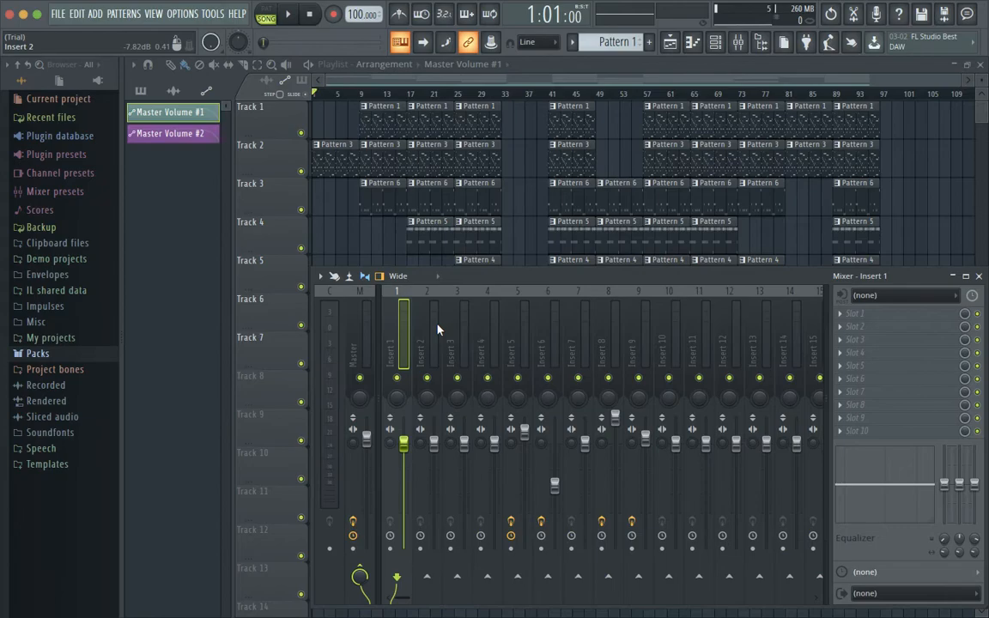
pyautogui.click(736, 45)
pyautogui.click(737, 44)
pyautogui.click(717, 45)
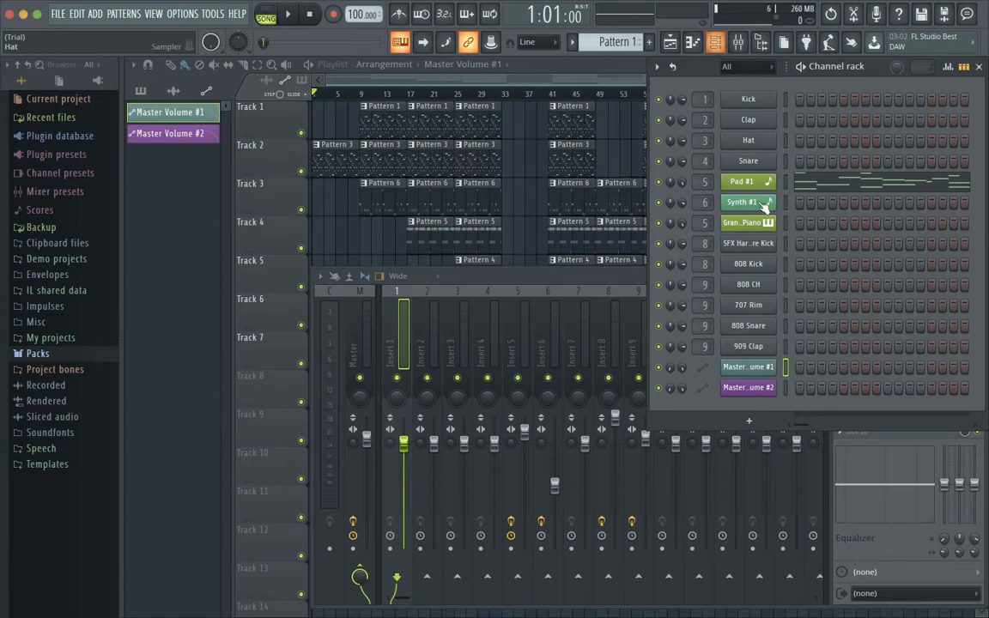
# Step: Select mixer track Insert 5 and inspect its effects chain and Fruity Flanger settings, closing the plugin when done
pyautogui.click(509, 331)
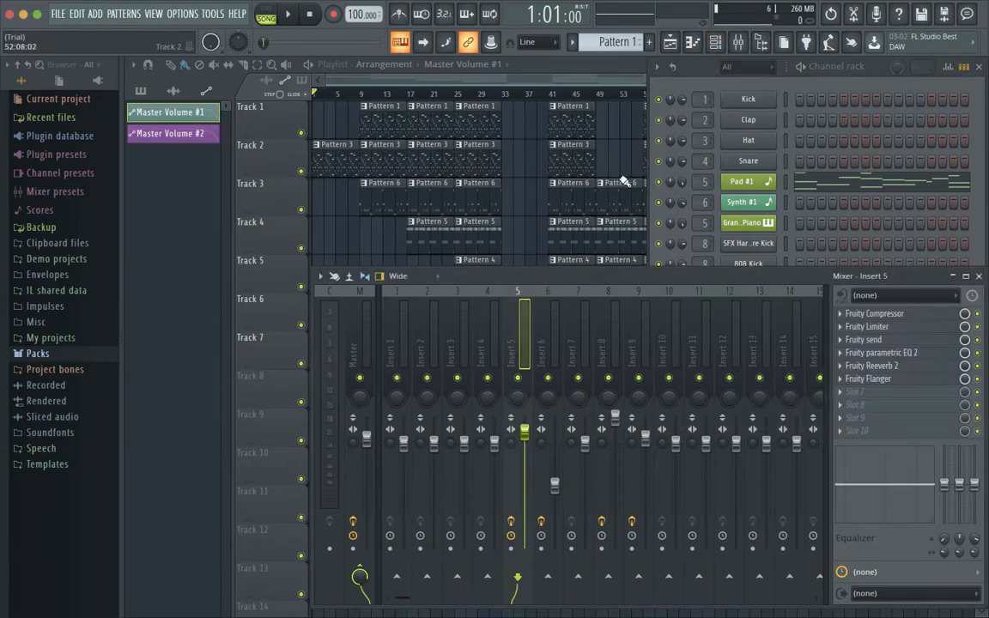
pyautogui.click(698, 68)
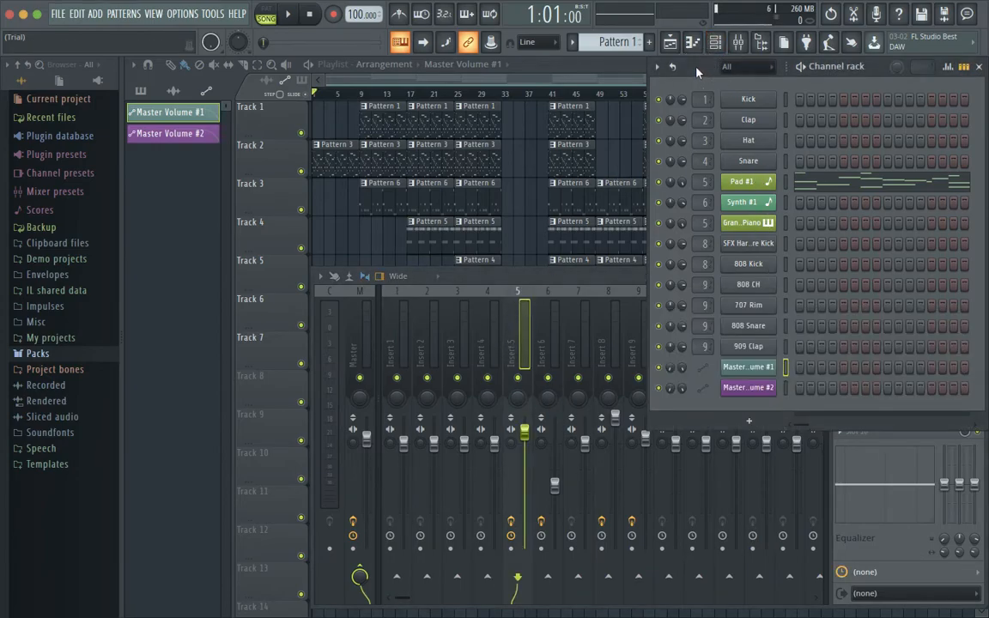
pyautogui.click(556, 277)
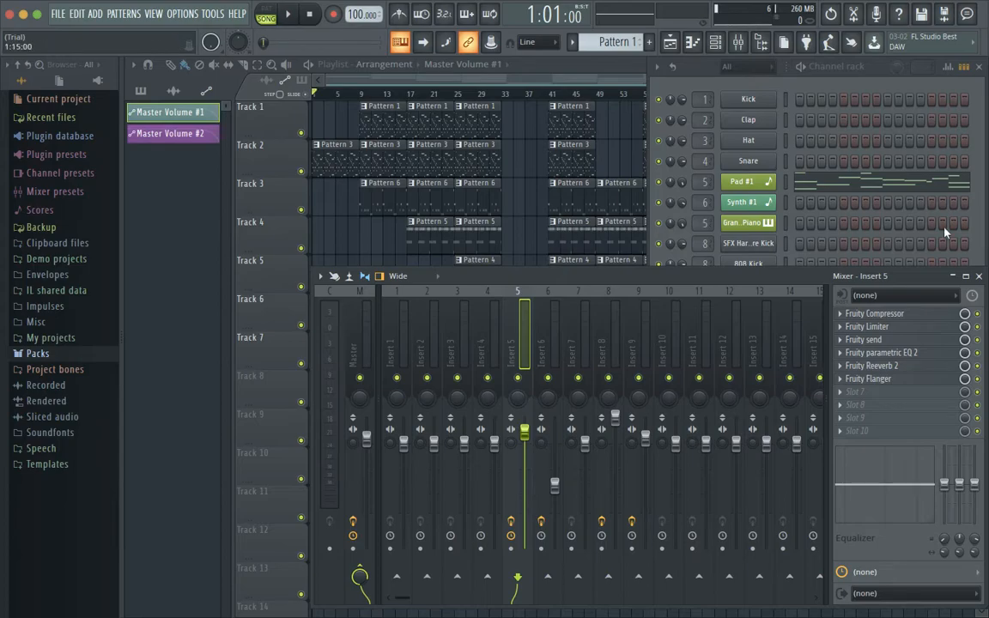
pyautogui.click(916, 381)
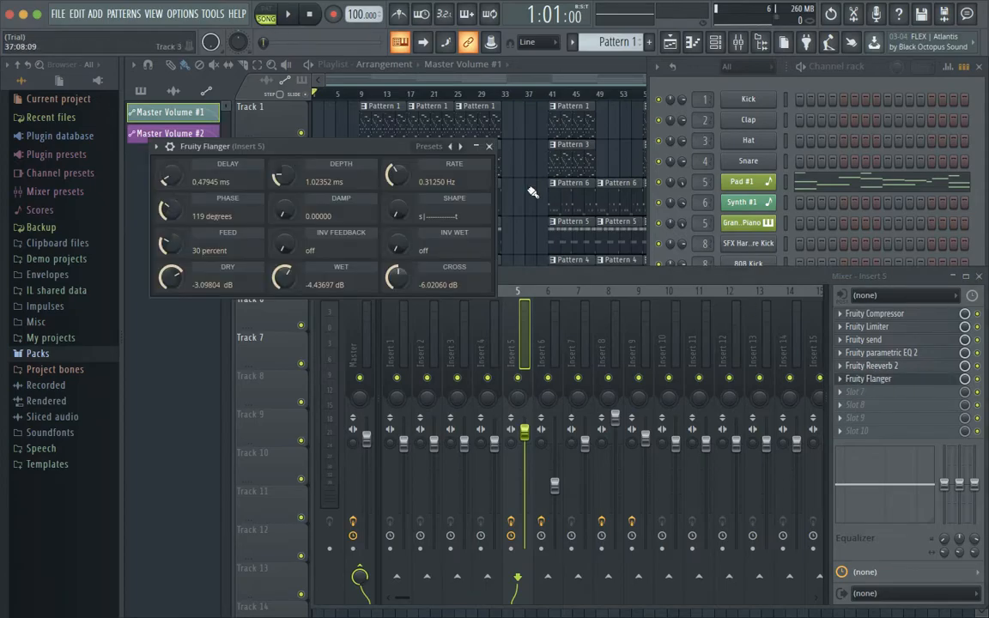
pyautogui.click(489, 147)
# Step: Inspect the effect slots of mixer tracks Insert 6 and Insert 7 and compare them with the channel rack routing
pyautogui.click(550, 309)
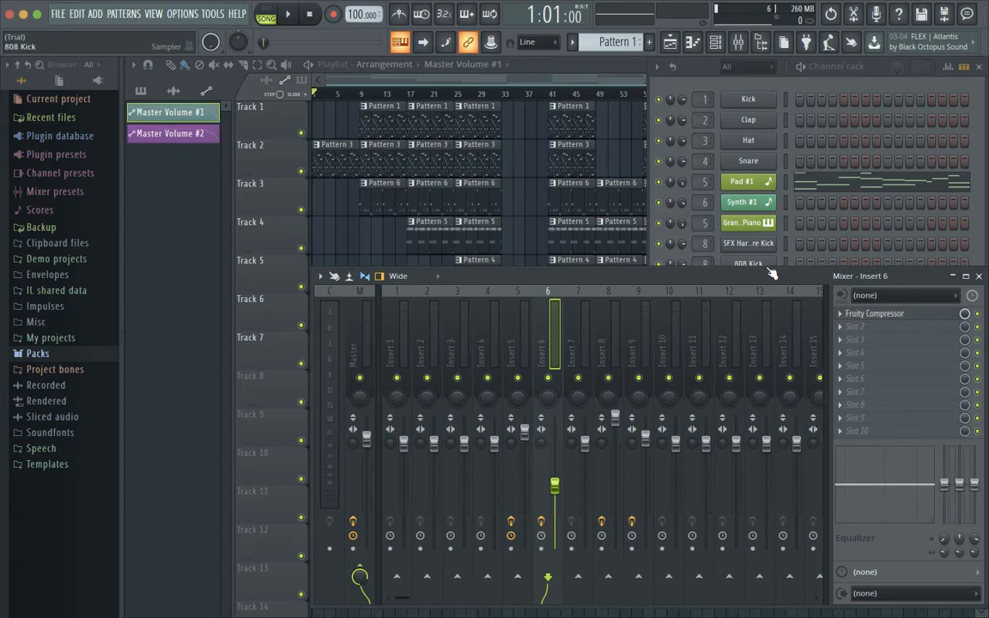
pyautogui.click(577, 319)
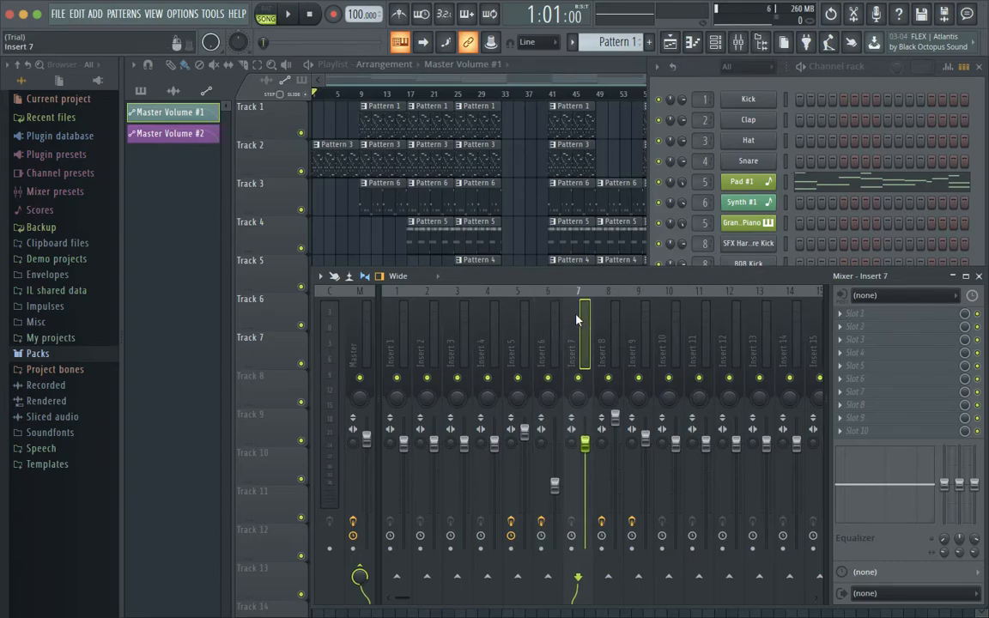
pyautogui.moveTo(700, 67); pyautogui.dragTo(698, 67)
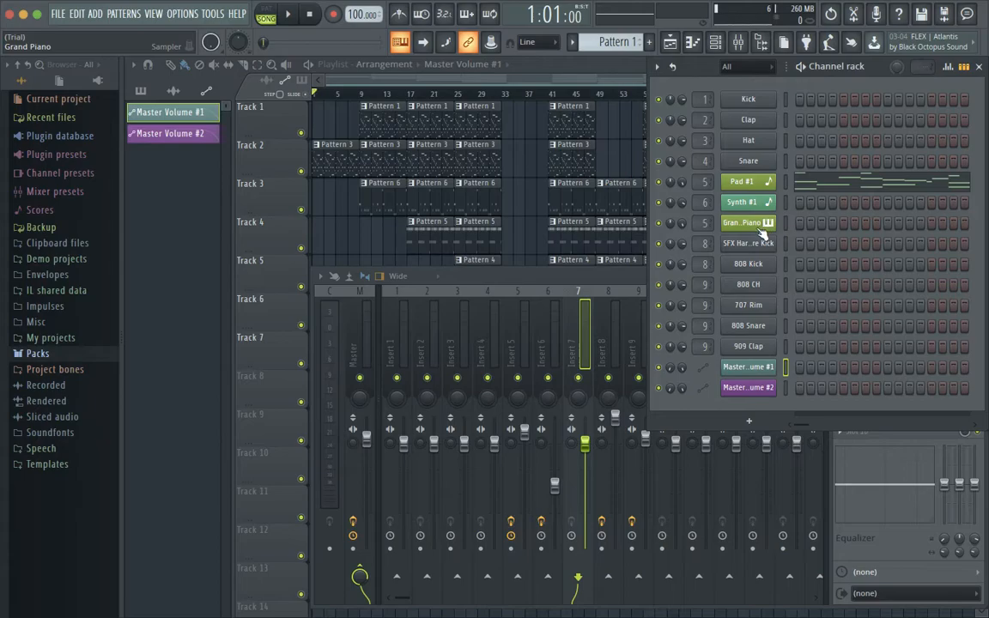
pyautogui.rightClick(596, 277)
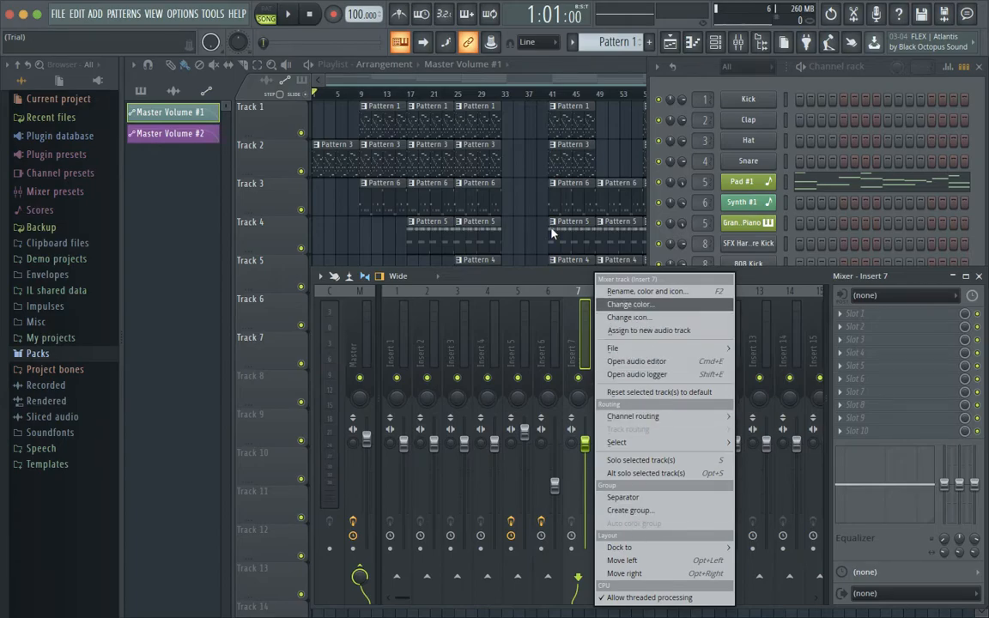
pyautogui.click(570, 279)
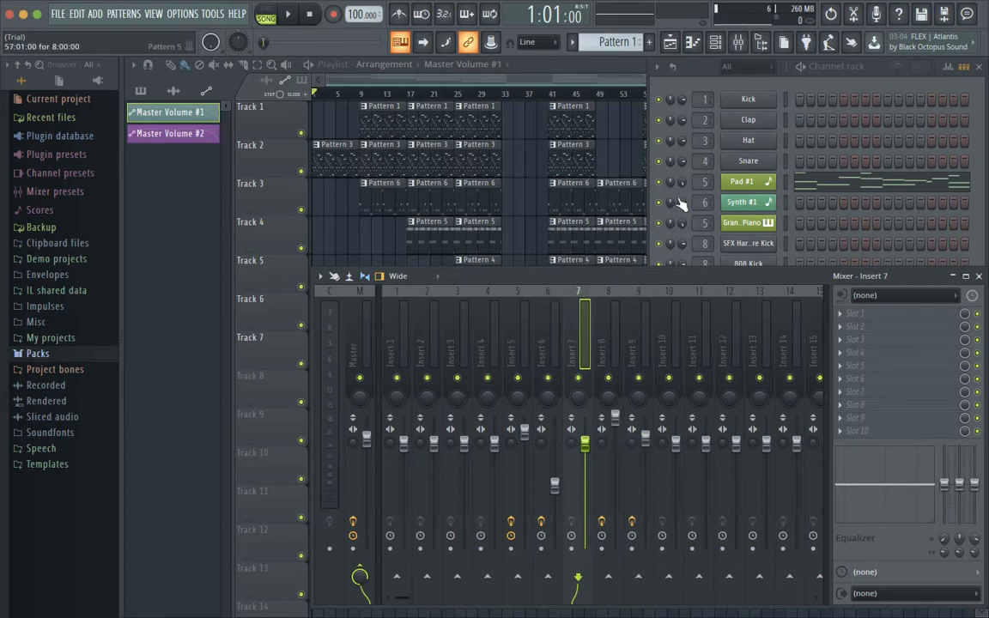
pyautogui.click(688, 69)
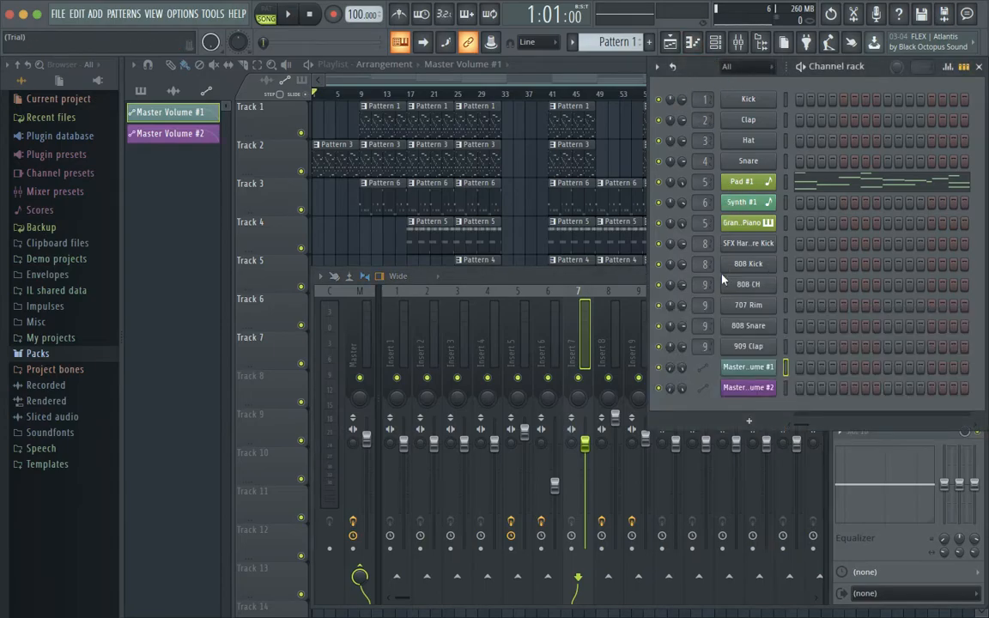
# Step: Select mixer track Insert 8 and rename the SFX Hardcore Kick channel as 808
pyautogui.click(605, 313)
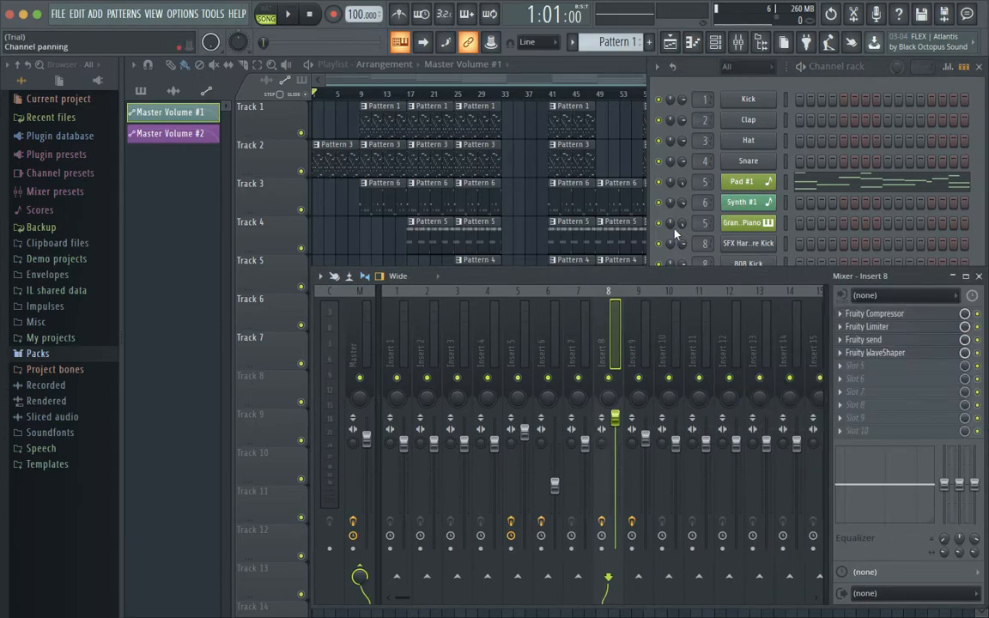
pyautogui.click(697, 77)
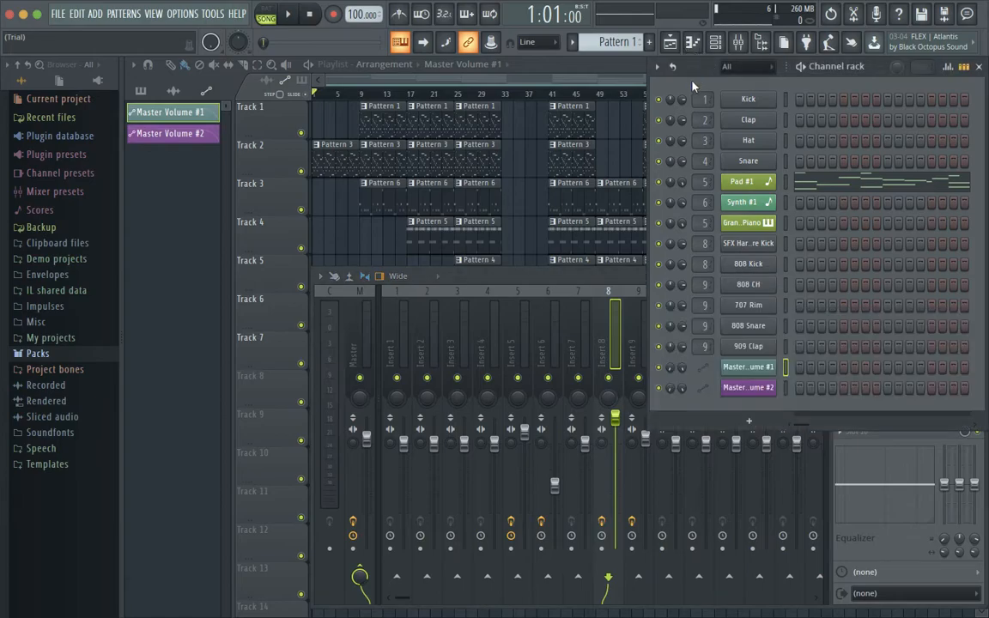
pyautogui.rightClick(740, 248)
pyautogui.click(768, 282)
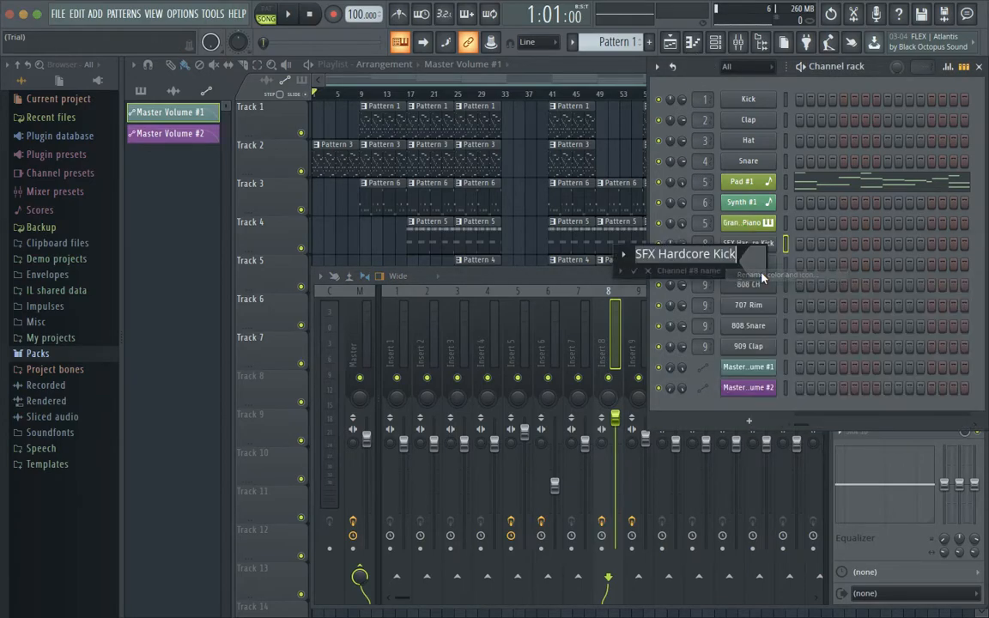
pyautogui.write('808')
pyautogui.press('Return')
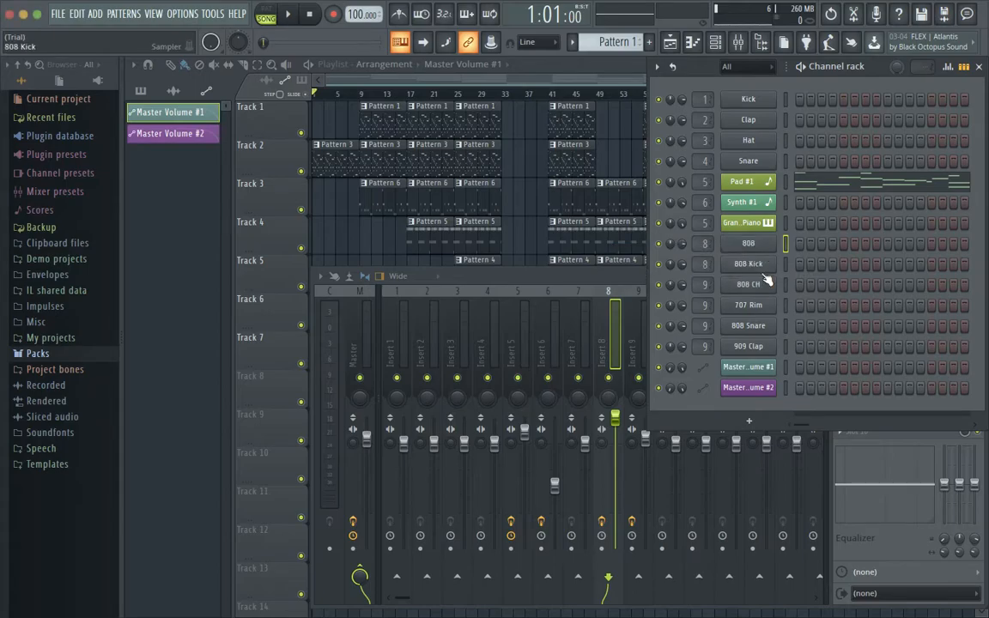
# Step: Inspect the Fruity WaveShaper curve and preset list on Insert 8, closing the plugin without changing the preset
pyautogui.click(614, 284)
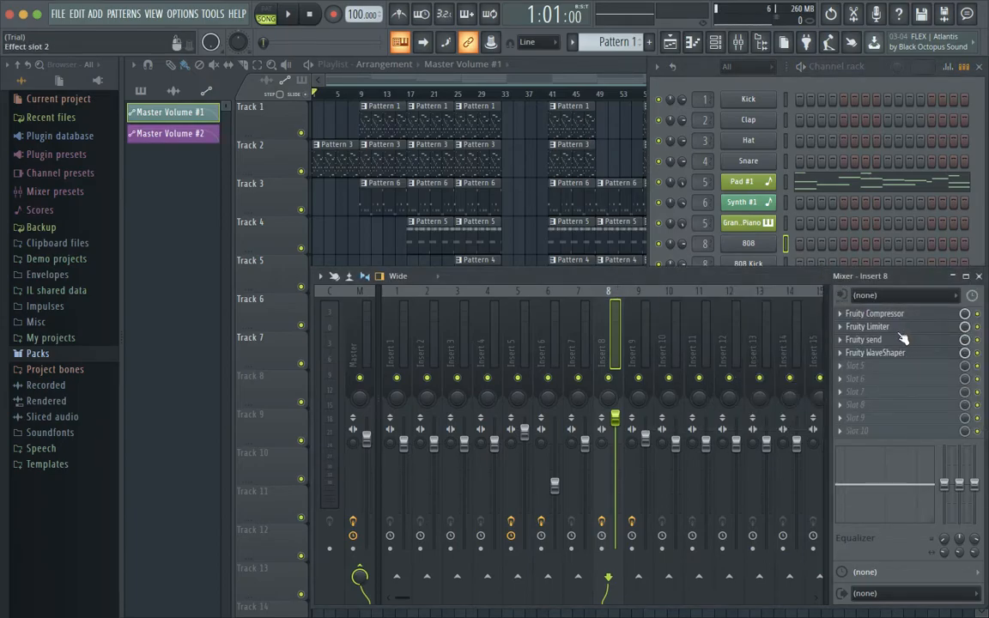
pyautogui.click(880, 353)
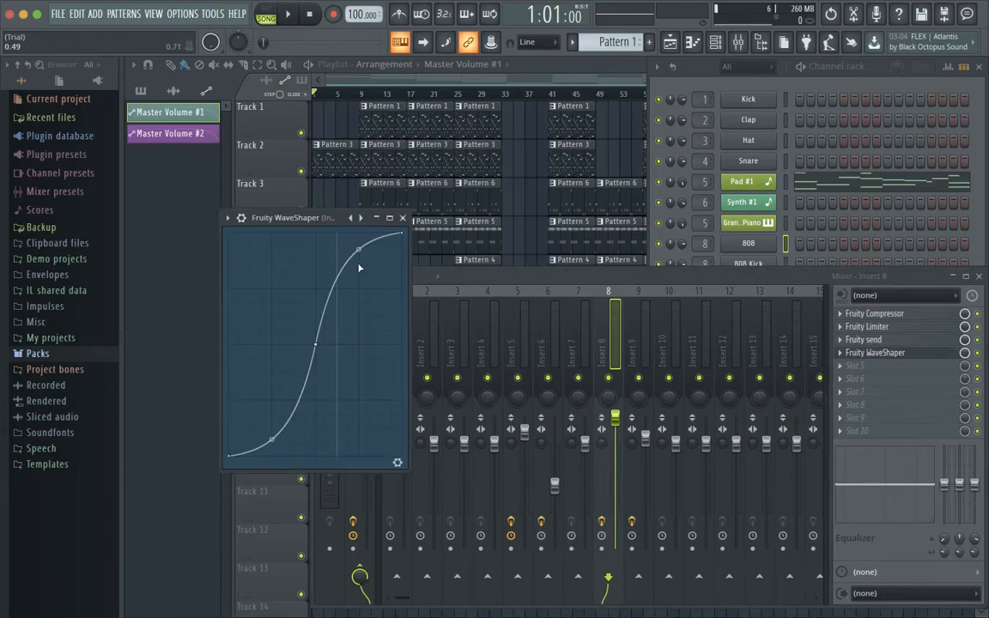
pyautogui.click(228, 218)
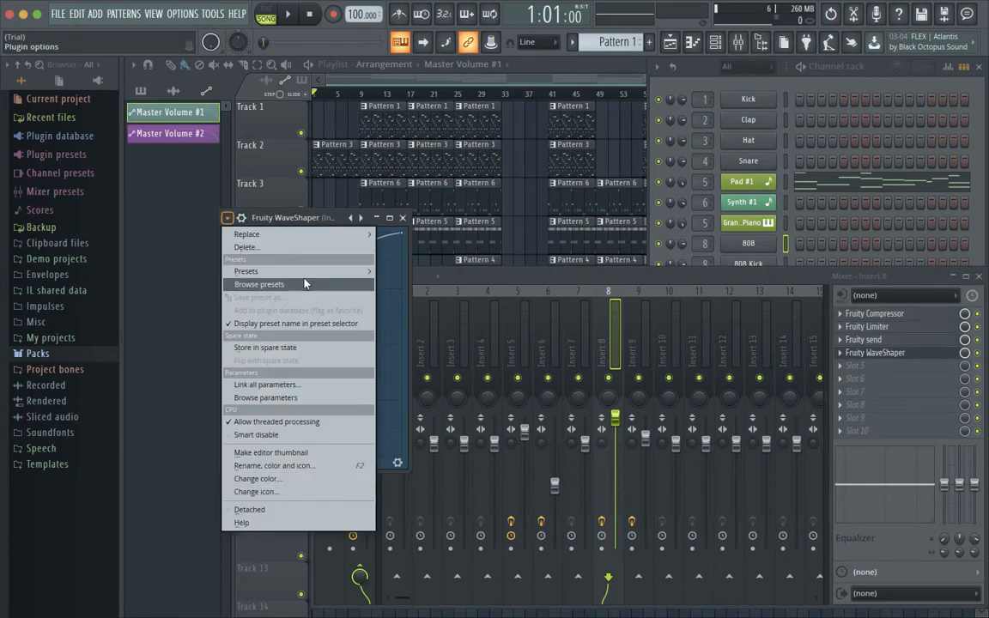
pyautogui.moveTo(309, 272)
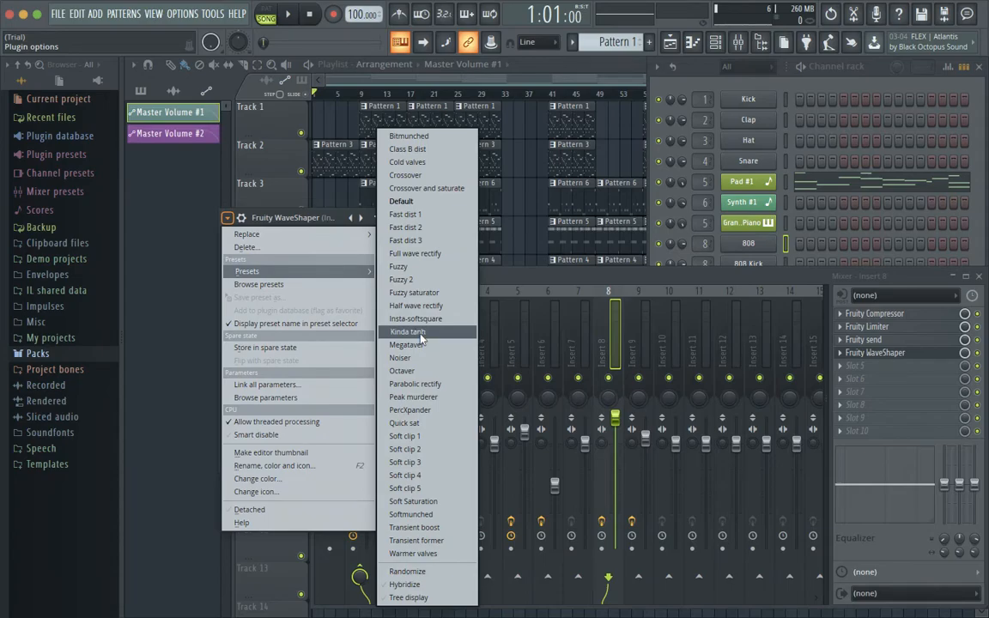
pyautogui.click(285, 217)
pyautogui.click(405, 220)
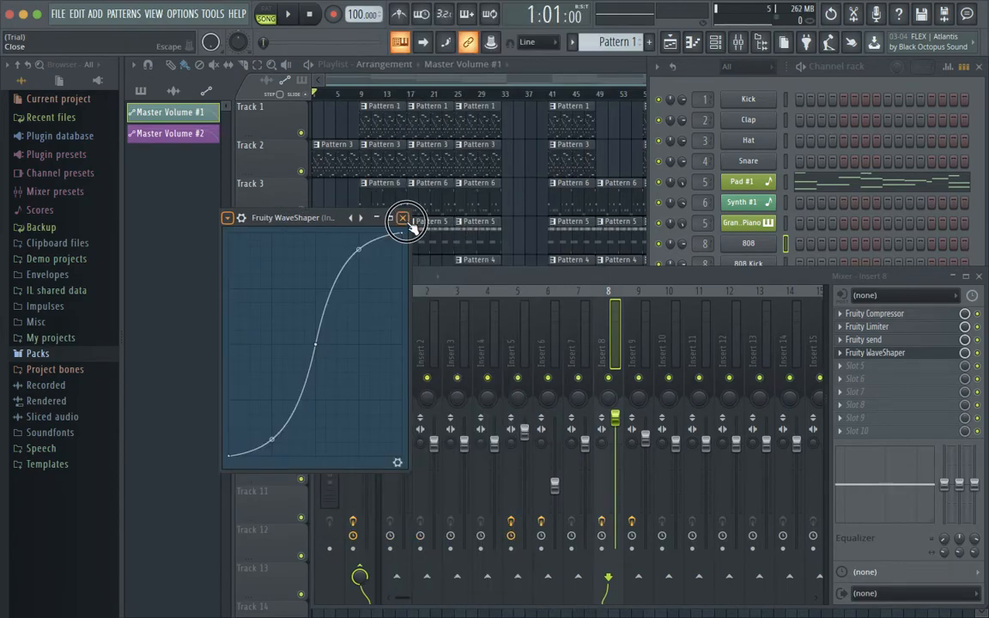
# Step: Check the Insert 9 effects against the drum channels, and close both the mixer and the channel rack
pyautogui.click(637, 315)
pyautogui.click(651, 209)
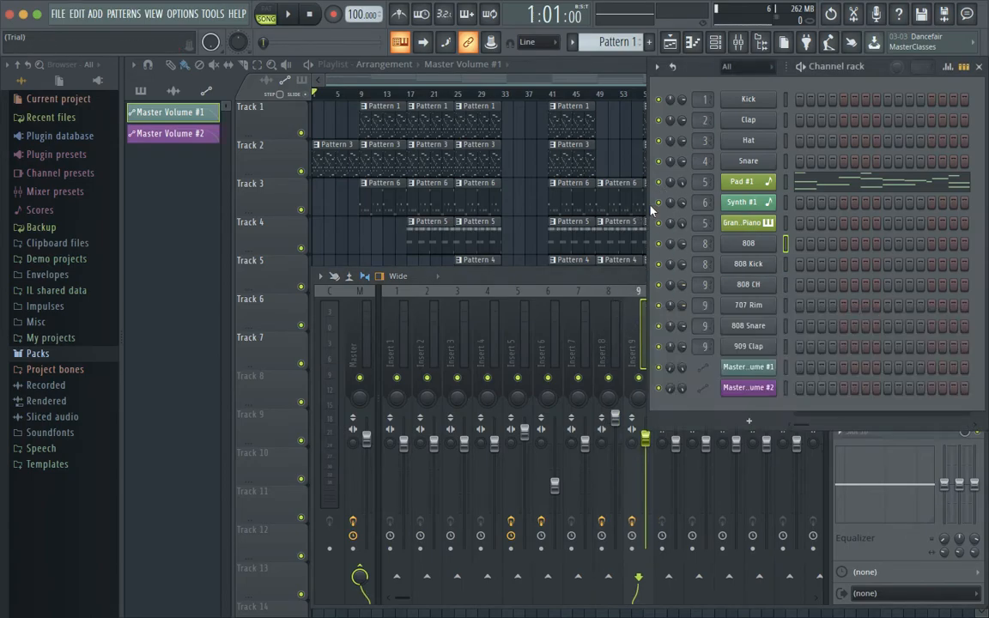
pyautogui.click(624, 273)
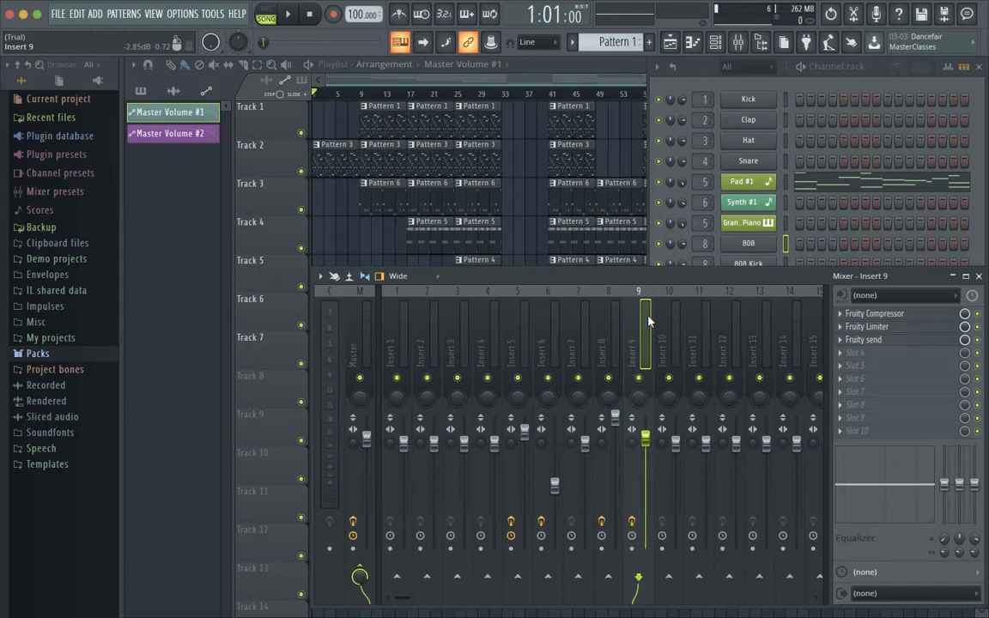
pyautogui.click(979, 278)
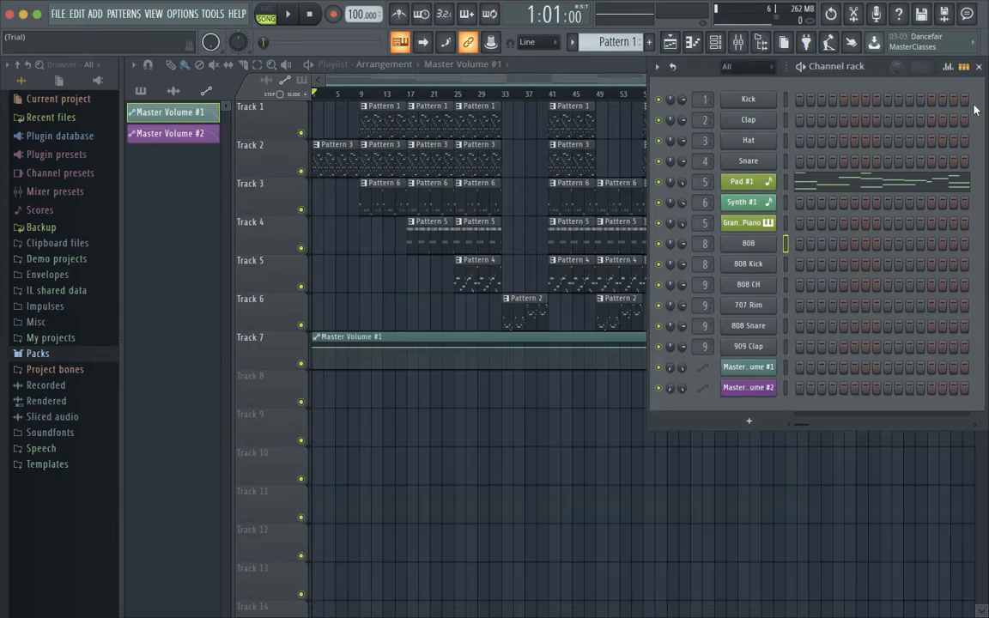
pyautogui.click(979, 67)
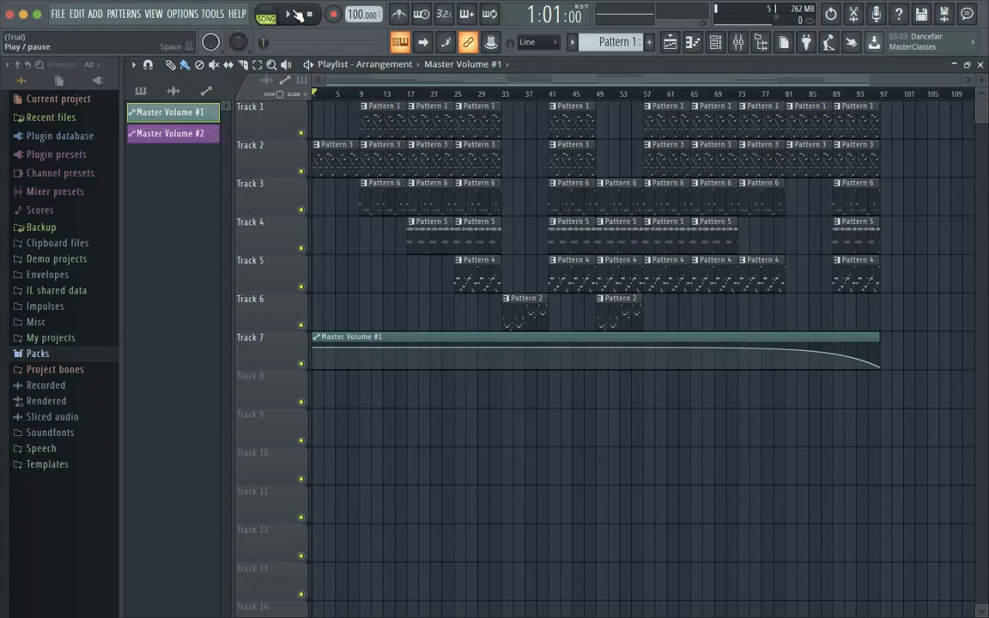
# Step: Play the full arrangement from the start with the system volume raised, and stop it past bar 44
pyautogui.click(297, 15)
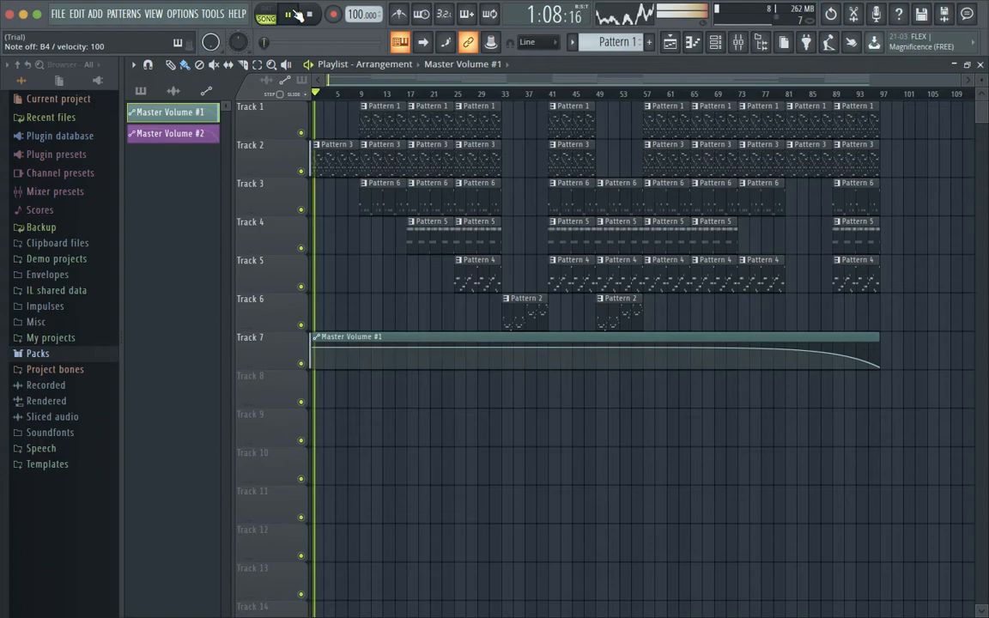
pyautogui.press('XF86AudioRaiseVolume')
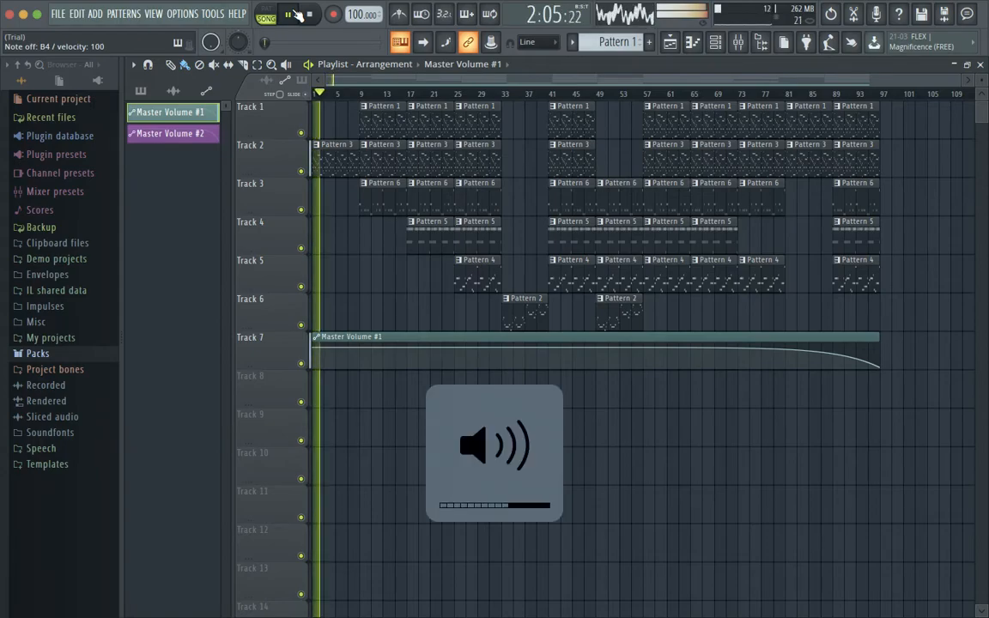
pyautogui.press('XF86AudioRaiseVolume')
pyautogui.press('XF86AudioRaiseVolume')
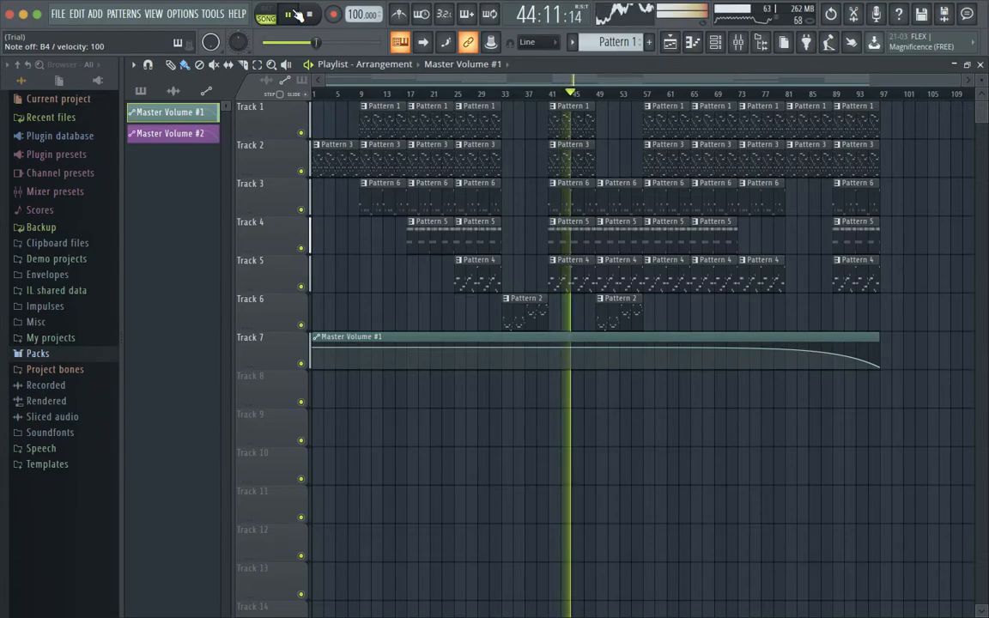
pyautogui.click(309, 14)
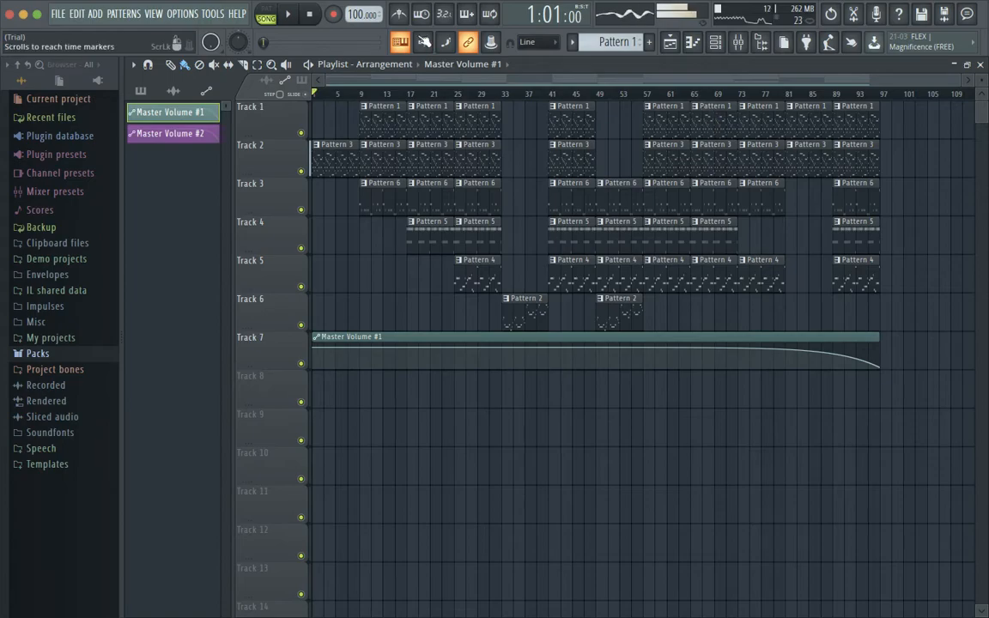
# Step: Minimize the project window to return to the YouTube video in Chrome and resume it from about 10:35
pyautogui.click(37, 15)
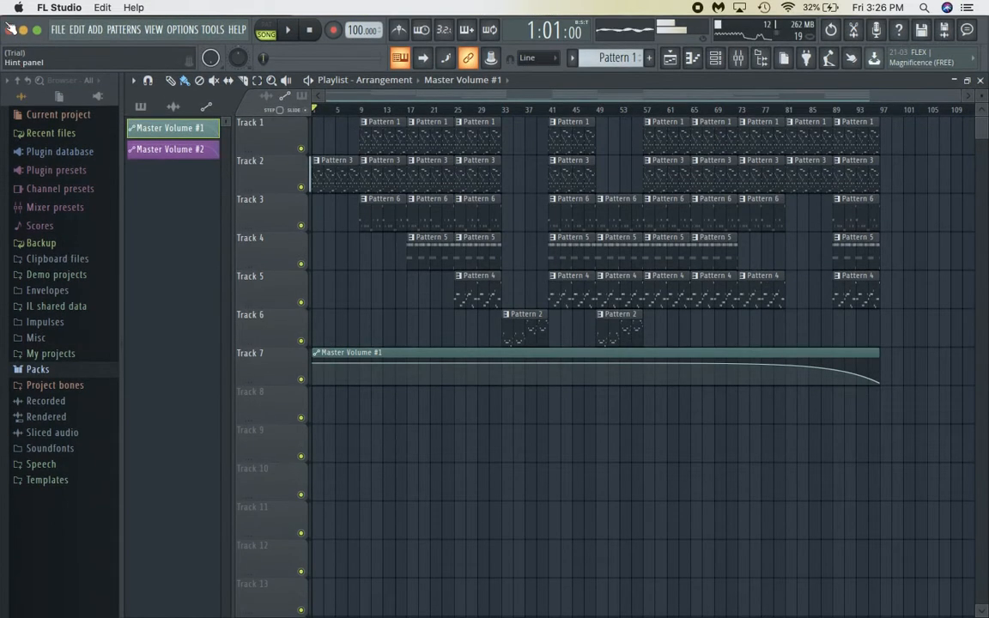
pyautogui.click(24, 31)
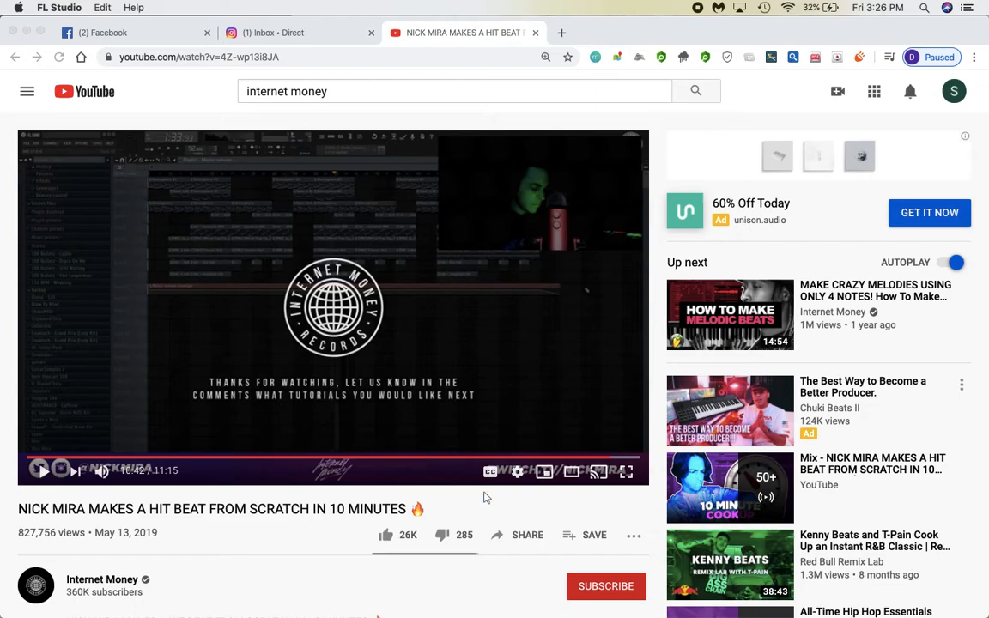
pyautogui.click(599, 461)
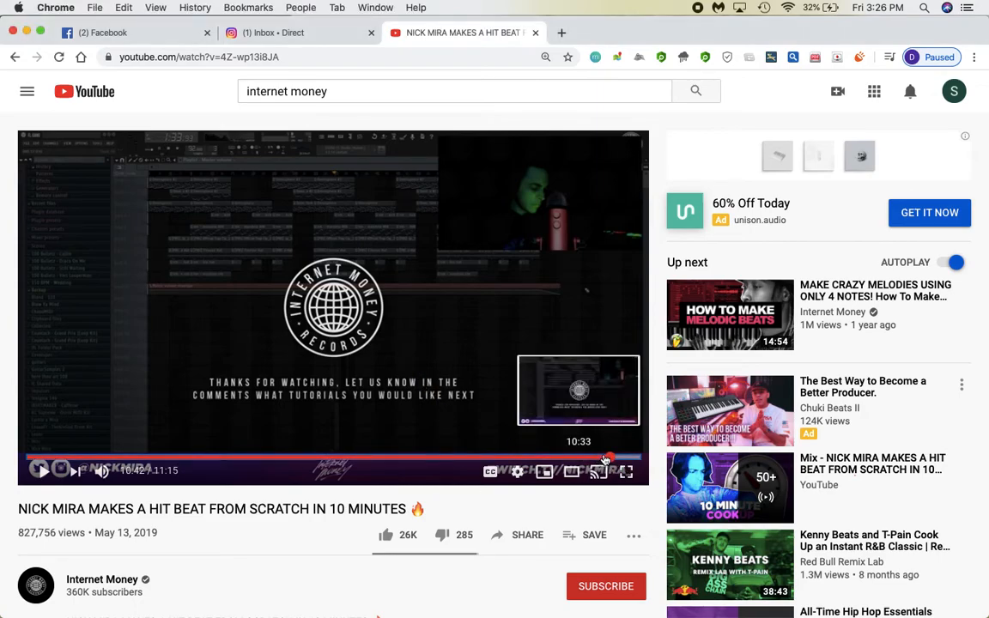
pyautogui.click(604, 461)
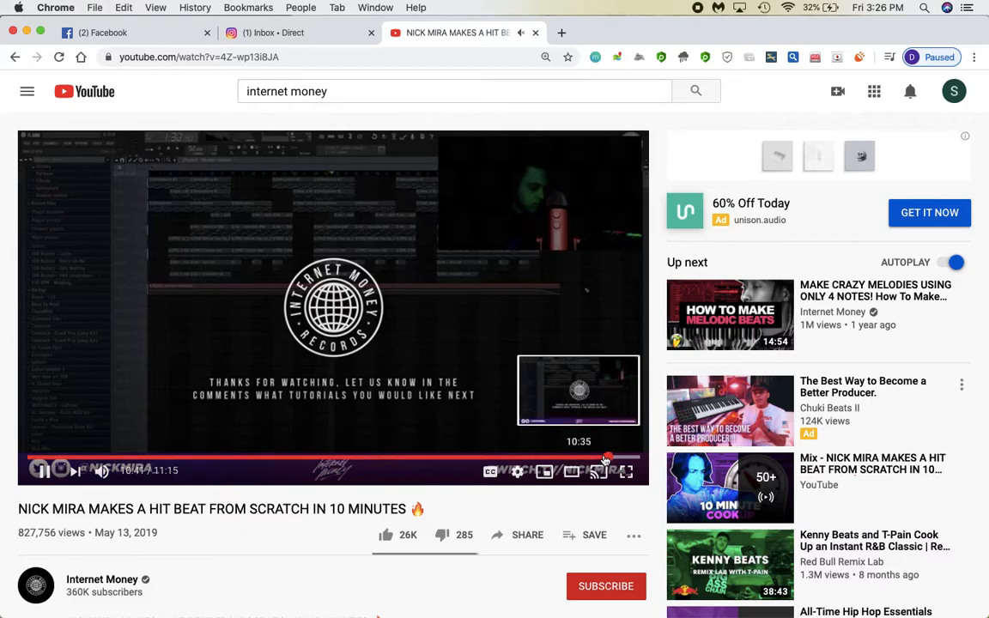
# Step: Pause the YouTube video, switch back to FL Studio, and play the arrangement briefly from bar 57
pyautogui.press('space')
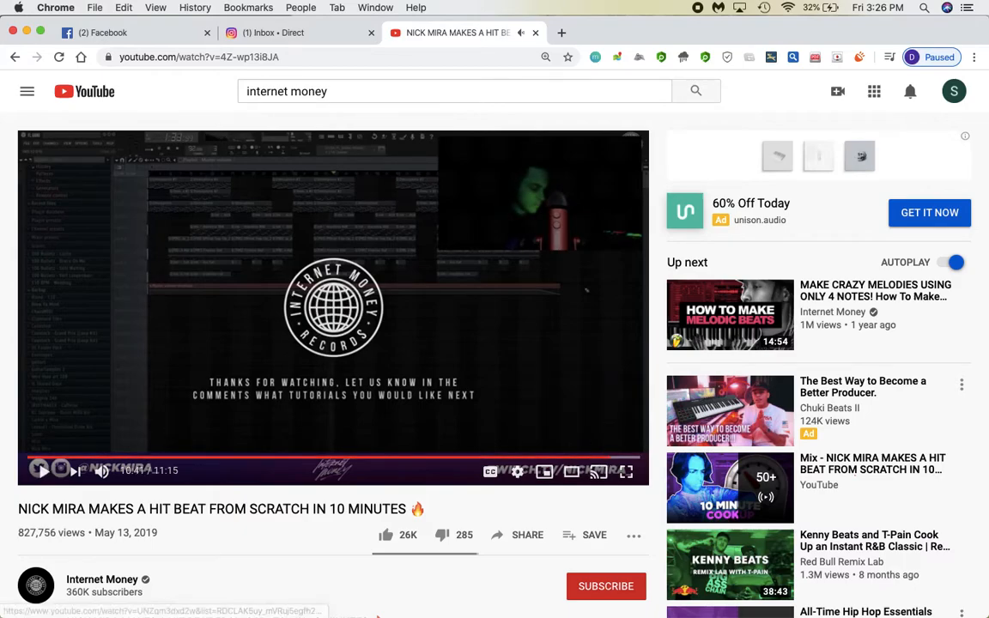
pyautogui.moveTo(821, 612)
pyautogui.click(899, 590)
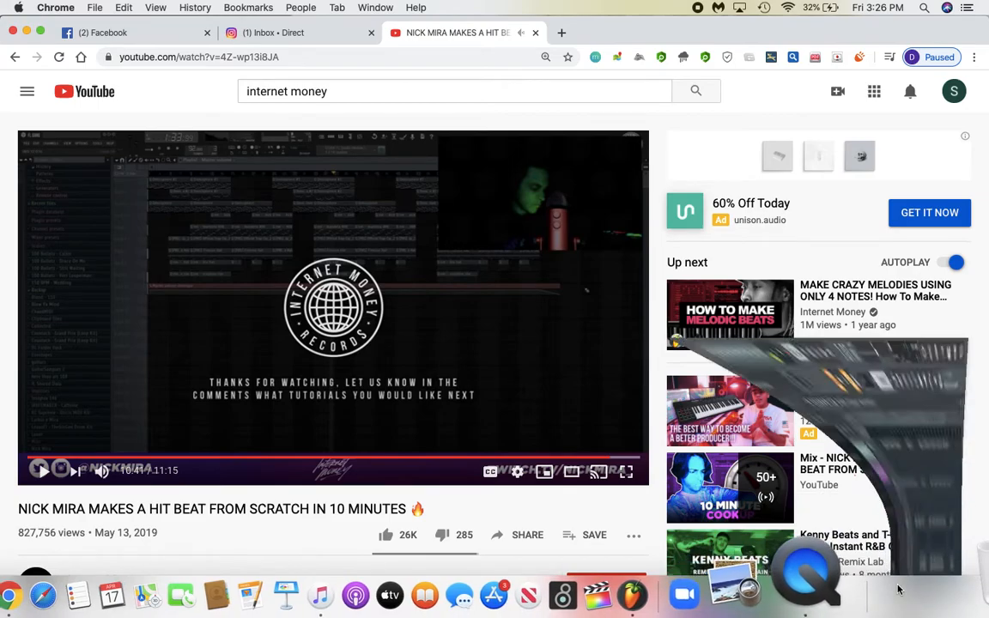
pyautogui.click(647, 112)
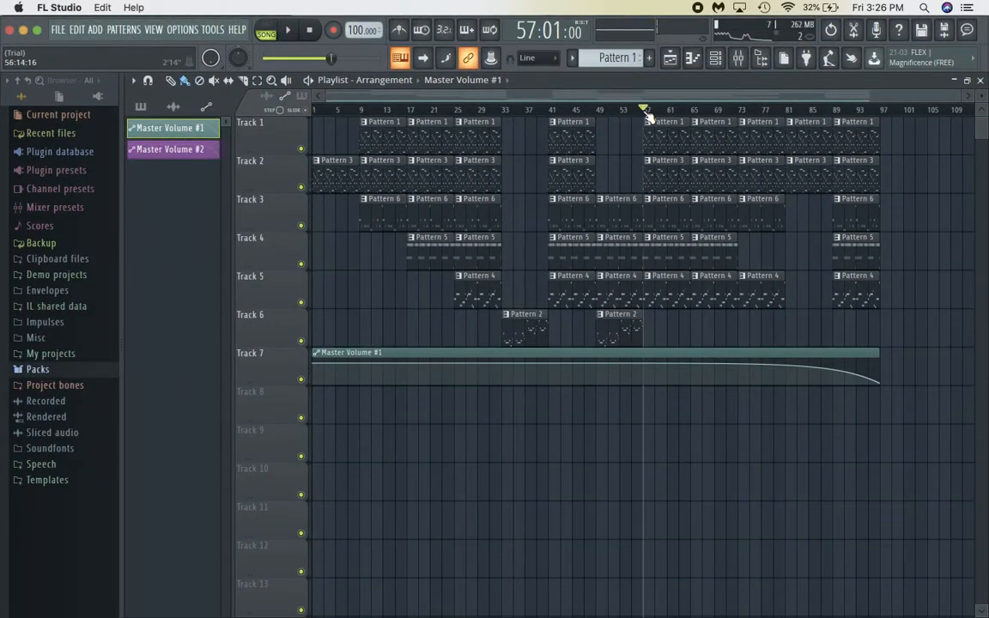
pyautogui.press('space')
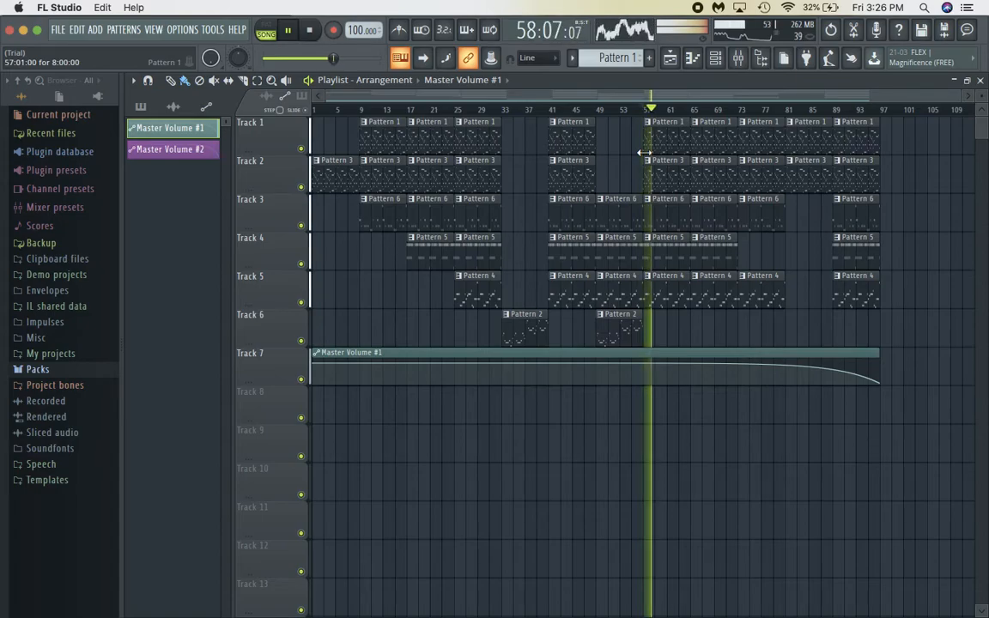
pyautogui.press('space')
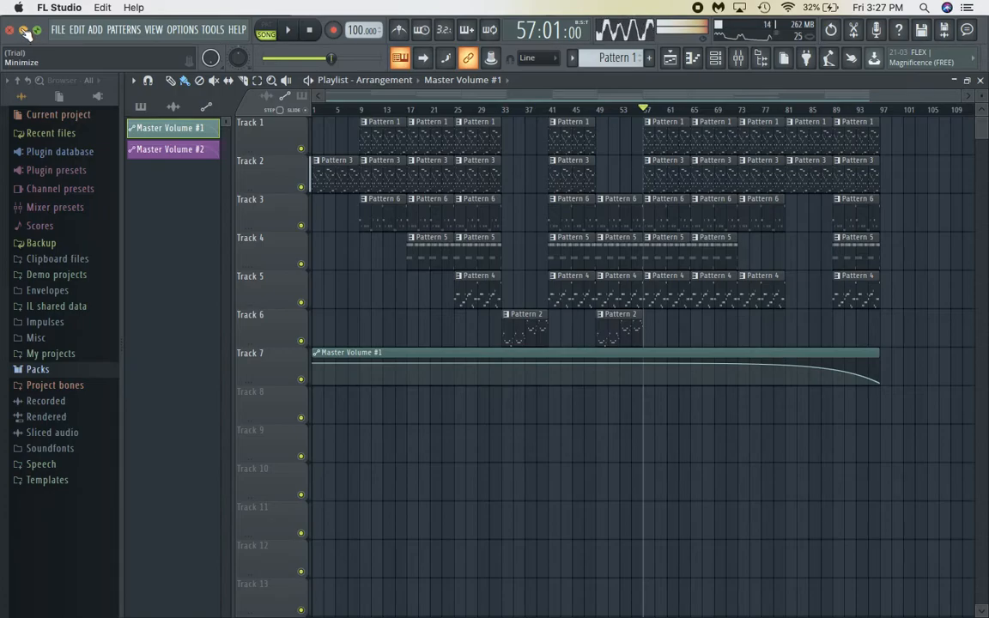
# Step: Play the section from bar 33, where Pattern 2 plays without the other patterns, and stop playback
pyautogui.click(498, 109)
pyautogui.click(505, 111)
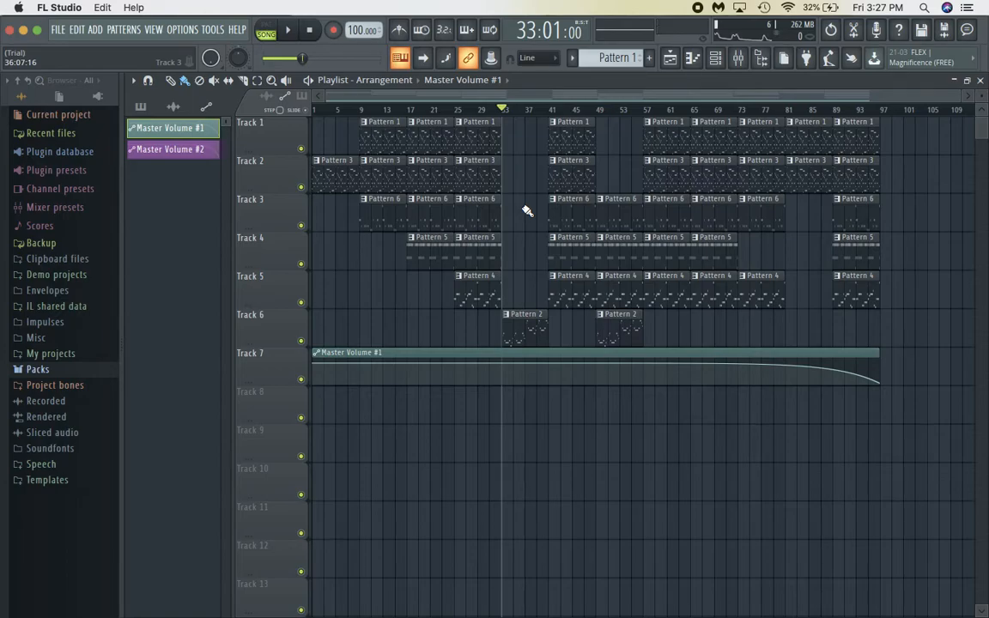
pyautogui.press('space')
pyautogui.press('space')
pyautogui.press('space')
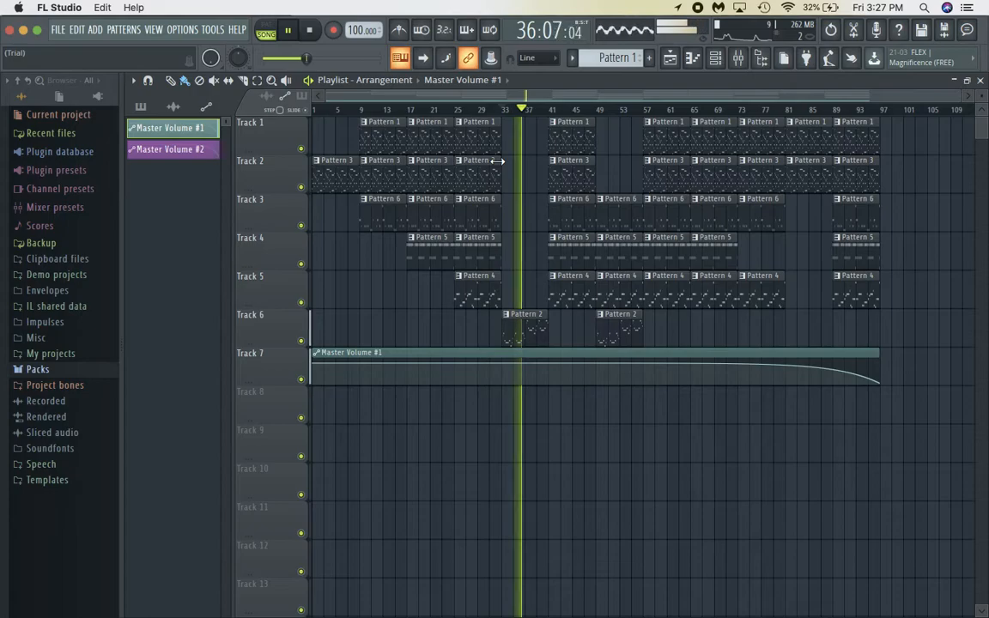
pyautogui.press('space')
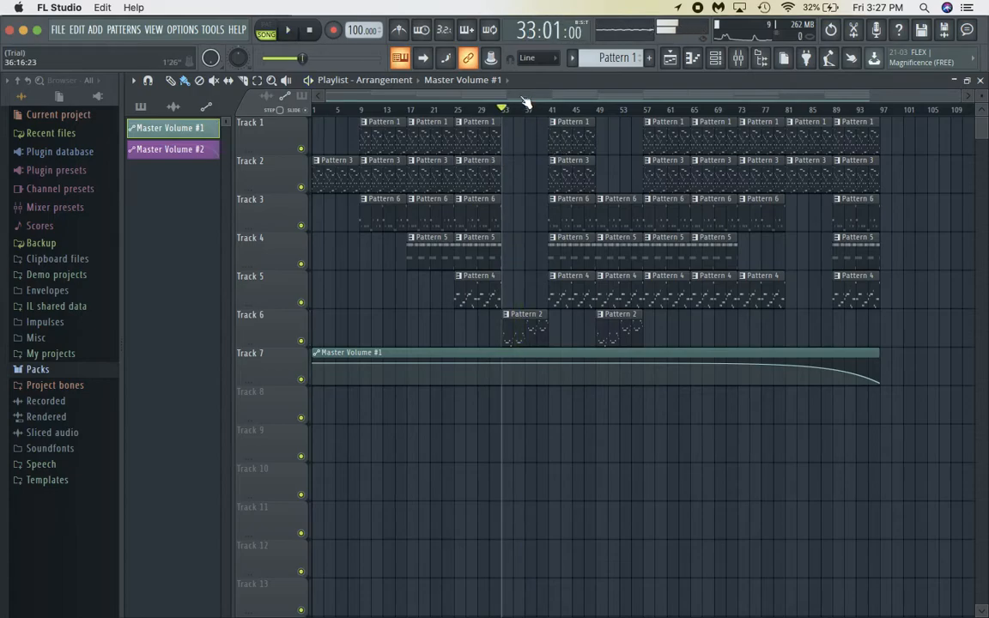
# Step: Play the section from bar 49, where Pattern 2 joins the other patterns, and reset the song position to the start
pyautogui.click(600, 113)
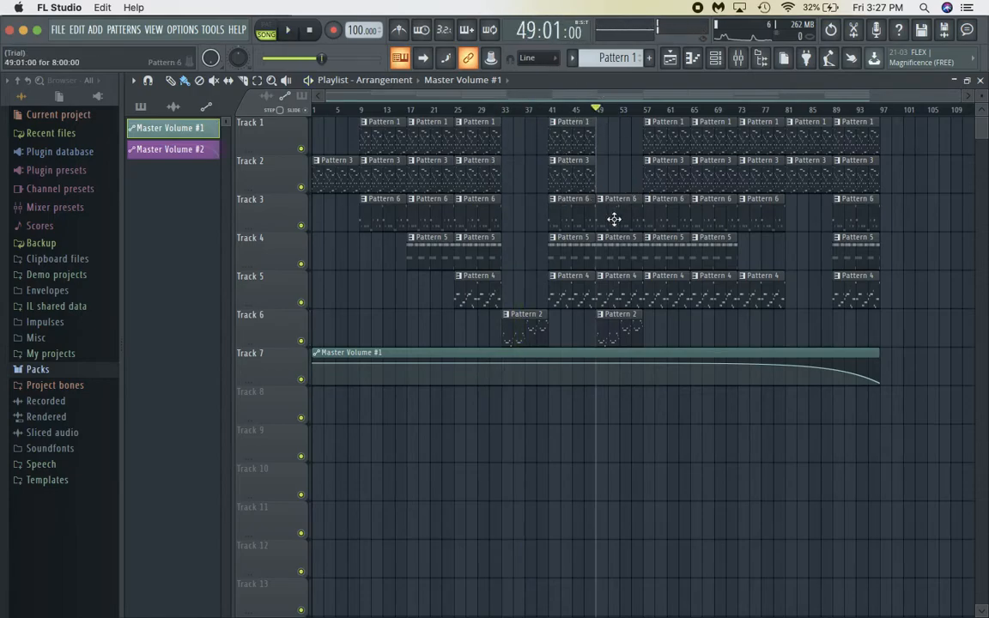
pyautogui.press('space')
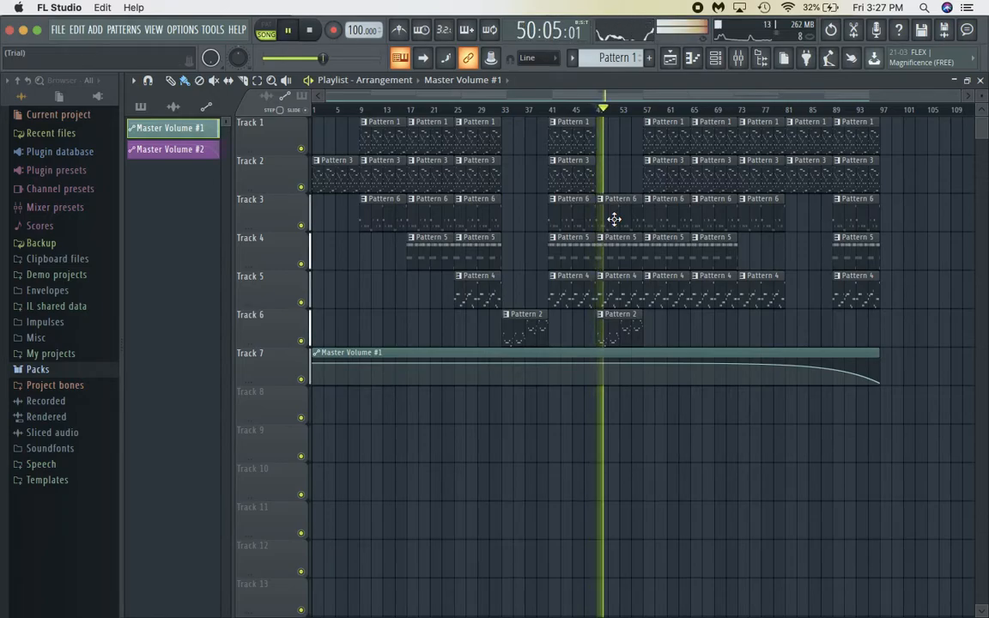
pyautogui.press('space')
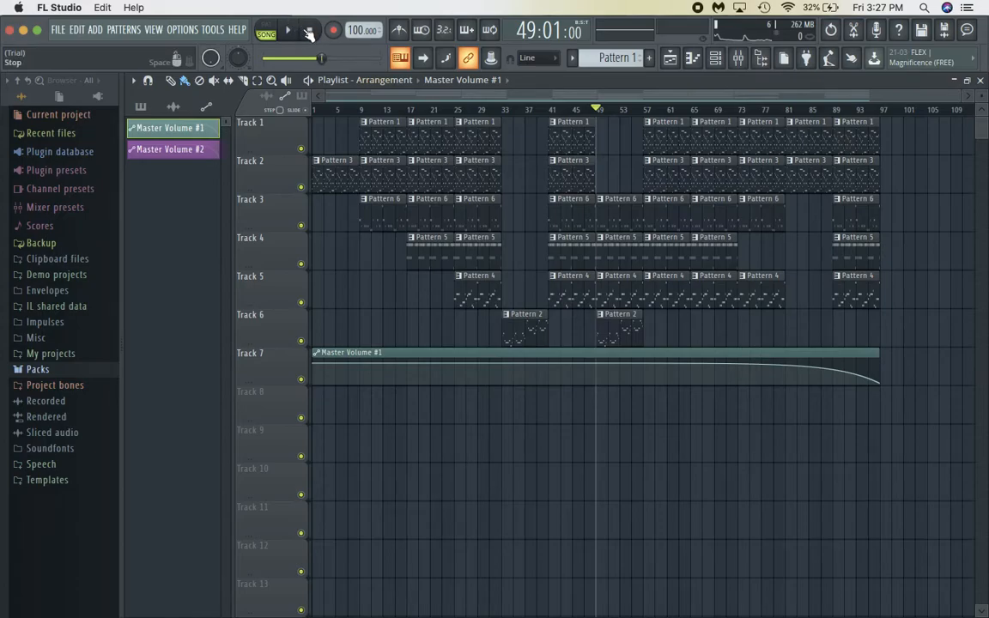
pyautogui.click(311, 32)
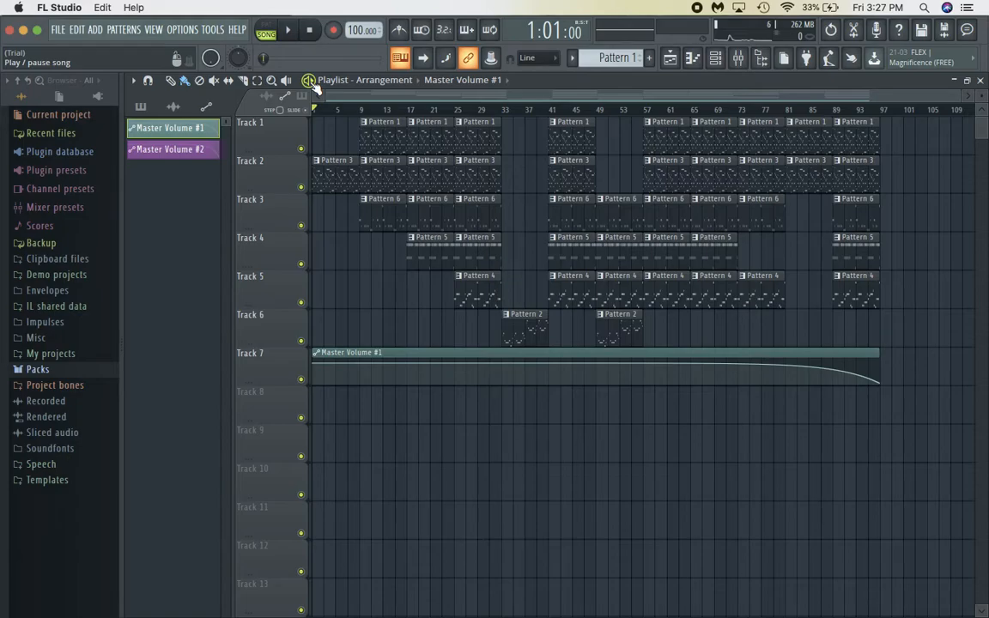
# Step: Minimize the FL Studio and Chrome windows and stop the movie recording in QuickTime Player
pyautogui.click(33, 31)
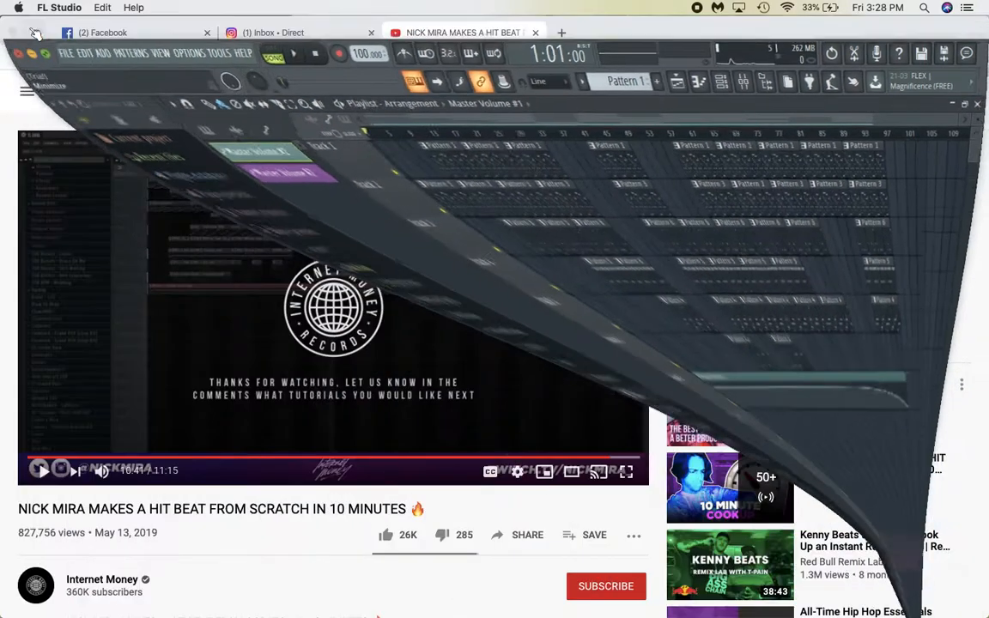
pyautogui.click(31, 54)
pyautogui.moveTo(211, 94)
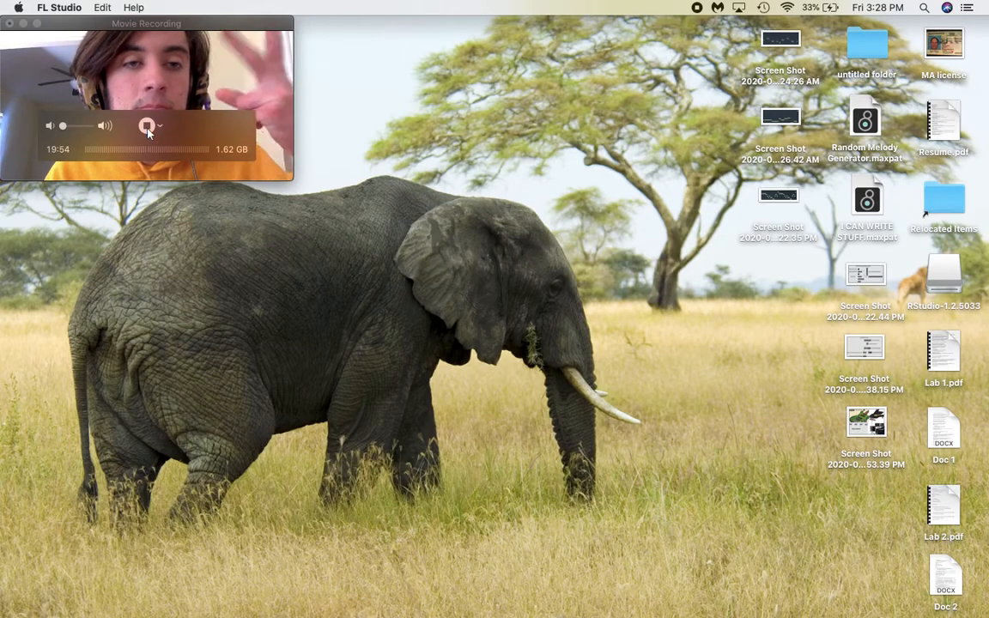
pyautogui.click(147, 127)
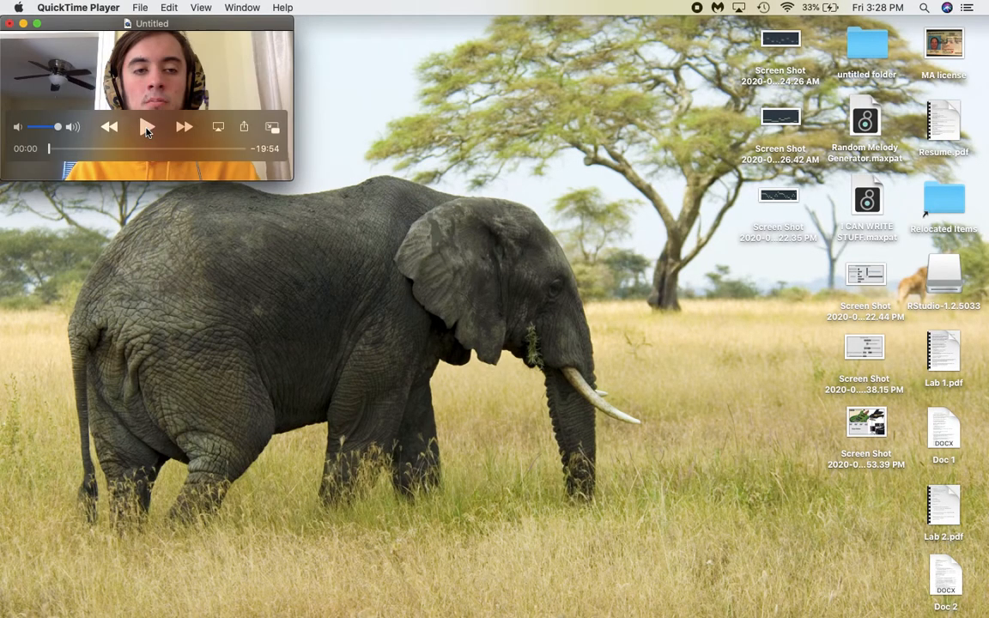